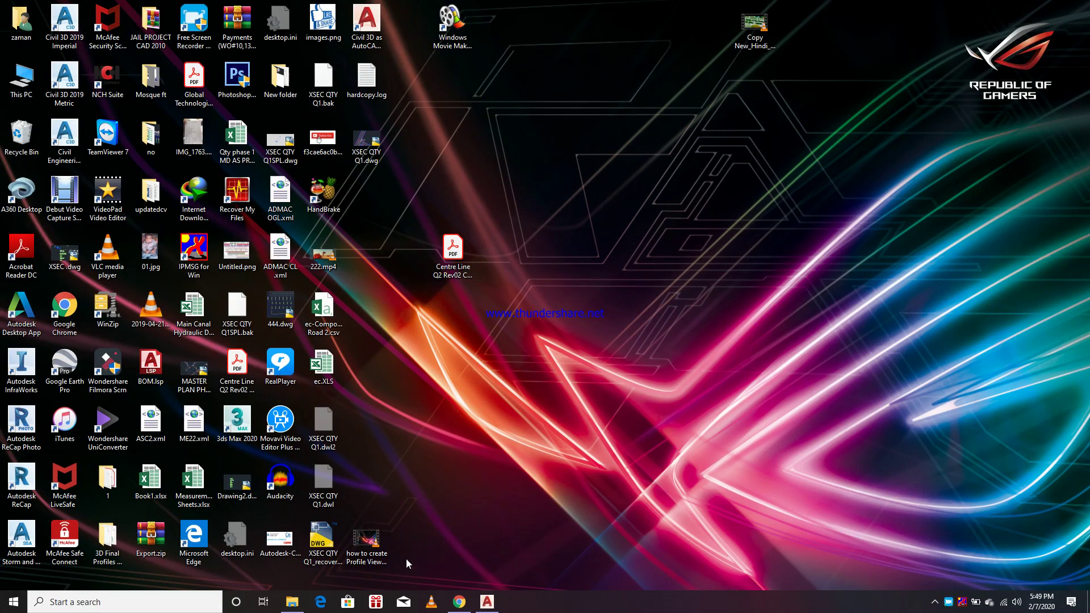
Switch to the XSEC QTY Q1 drawing in Civil 3D and inspect the T-junction between the main and side road alignments.
{"action": "left_click", "coordinate": [487, 603]}
{"action": "scroll", "coordinate": [550, 332], "scroll_direction": "up", "scroll_amount": 5}
{"action": "scroll", "coordinate": [550, 331], "scroll_direction": "up", "scroll_amount": 2}
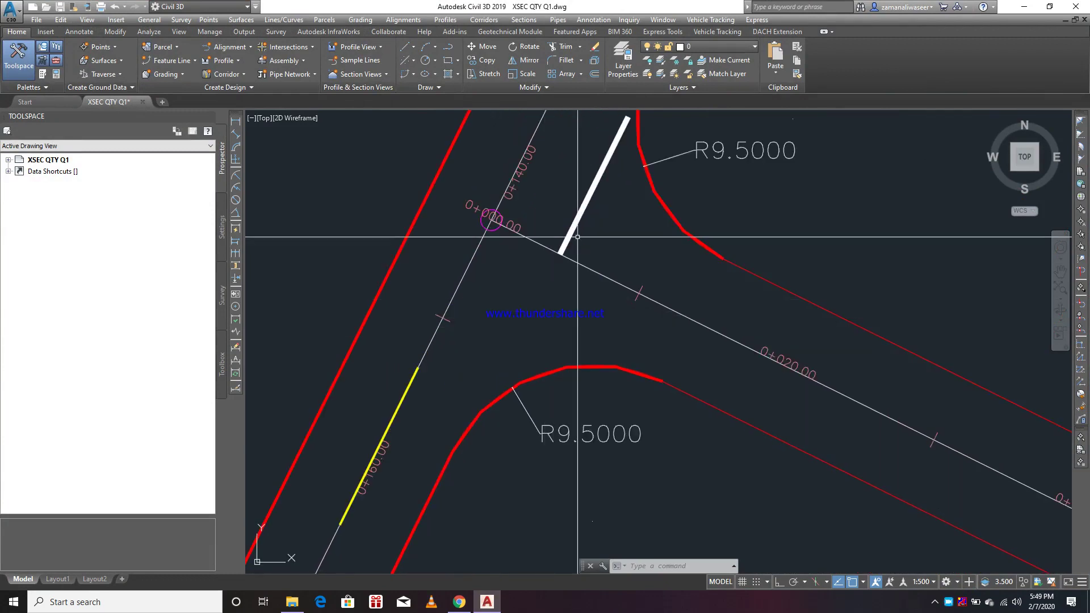
{"action": "middle_click_drag", "start_coordinate": [551, 325], "coordinate": [524, 357]}
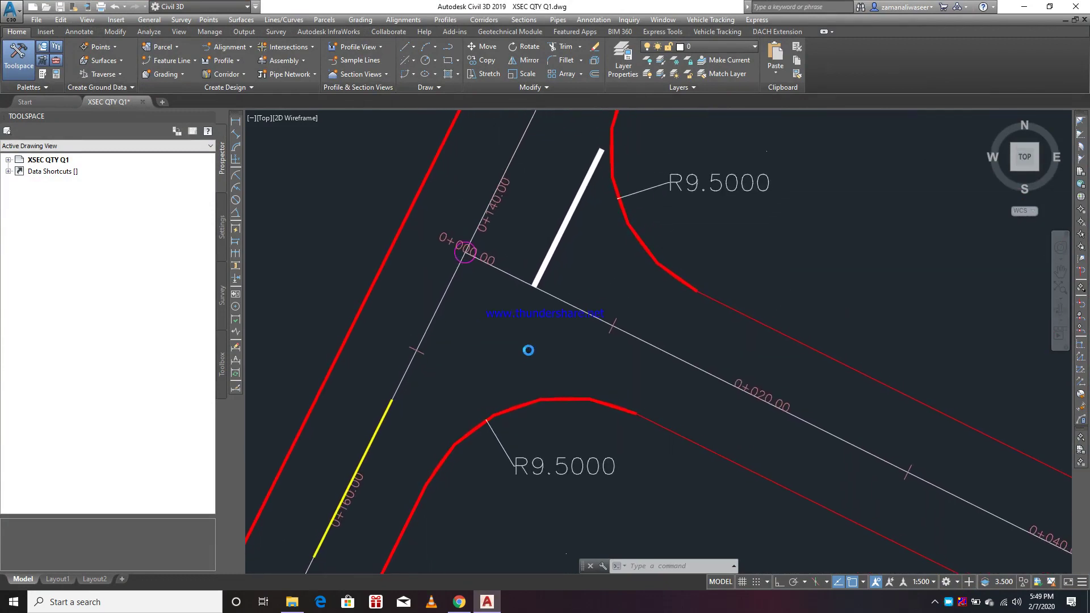
{"action": "scroll", "coordinate": [661, 289], "scroll_direction": "down", "scroll_amount": 3}
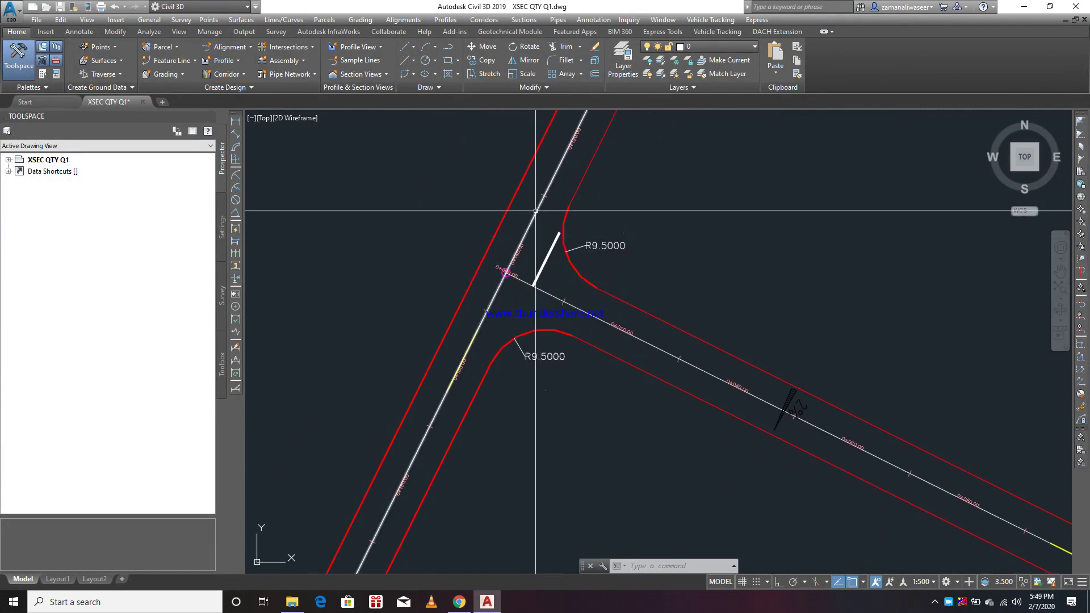
{"action": "mouse_move", "coordinate": [535, 211]}
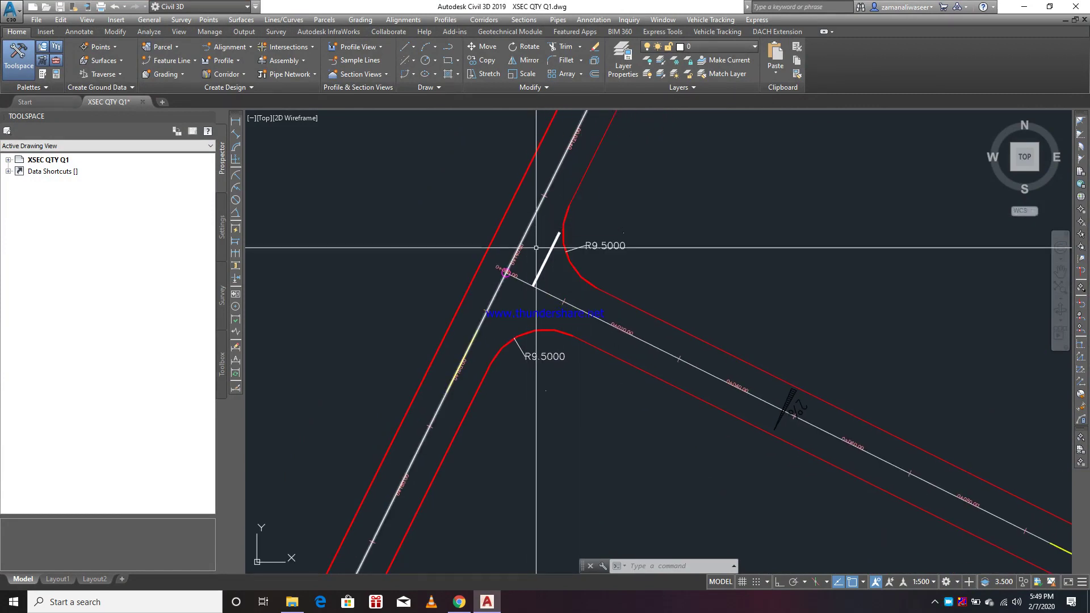
{"action": "mouse_move", "coordinate": [524, 281]}
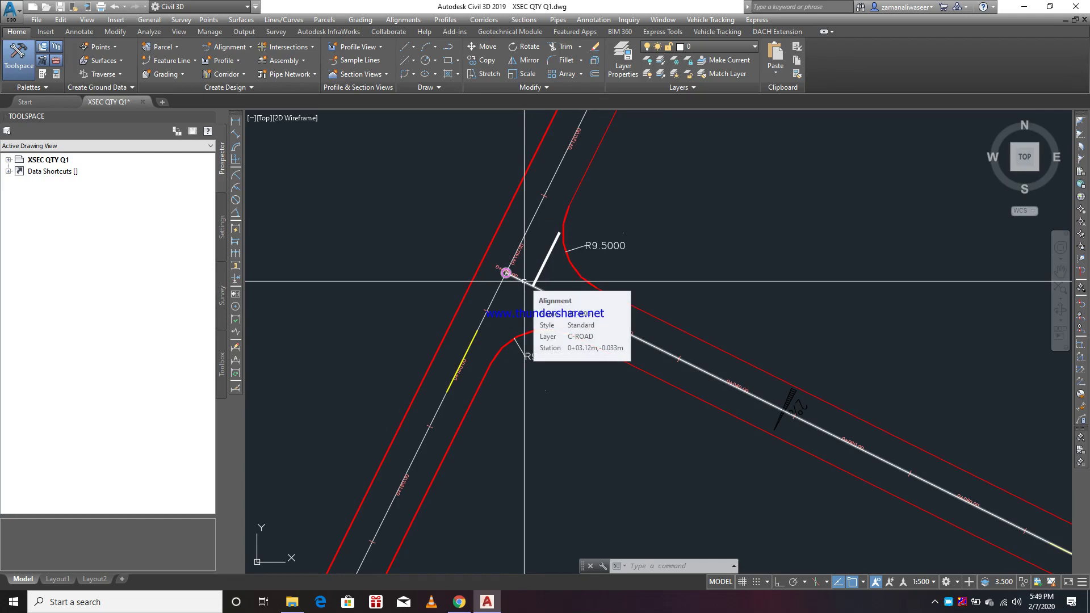
Set up offset alignments for the main road alignment RD-A95 with one 4.15 m offset on each side.
{"action": "left_click", "coordinate": [537, 210]}
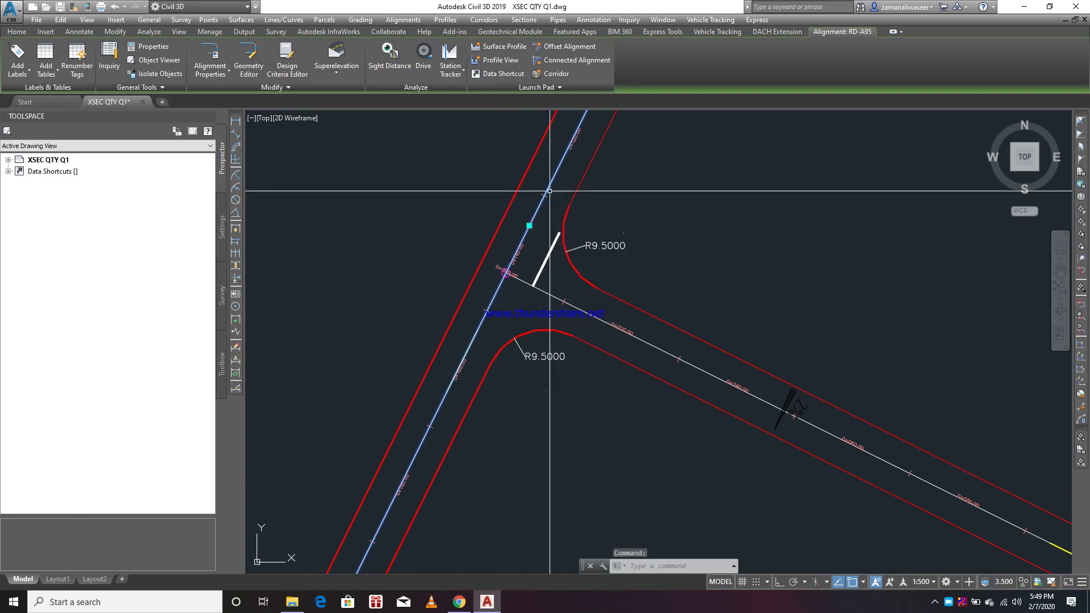
{"action": "scroll", "coordinate": [516, 367], "scroll_direction": "down", "scroll_amount": 5}
{"action": "scroll", "coordinate": [540, 270], "scroll_direction": "up", "scroll_amount": 4}
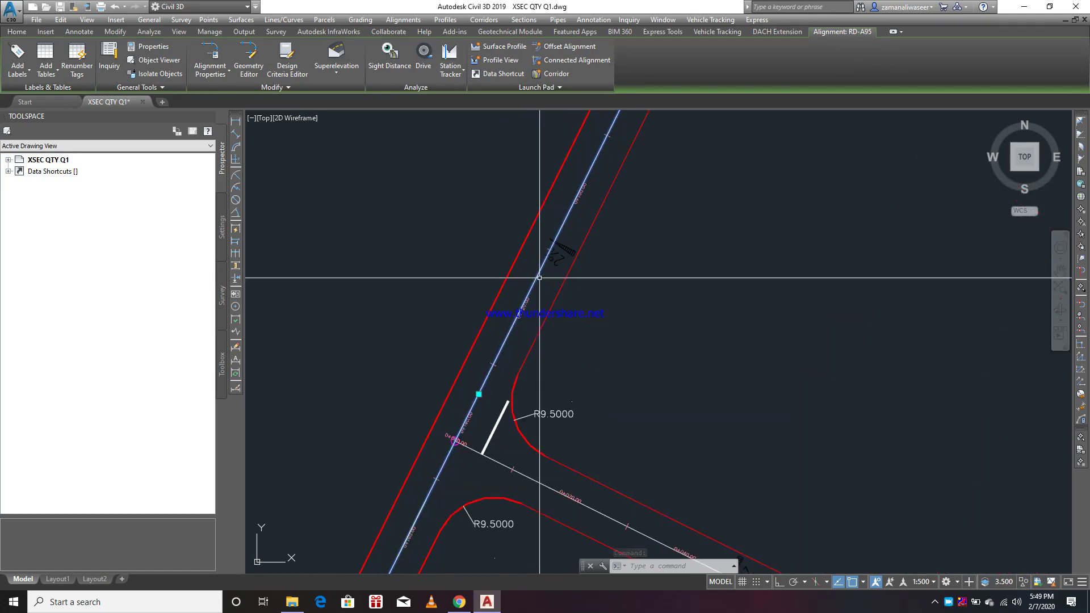
{"action": "scroll", "coordinate": [537, 243], "scroll_direction": "up", "scroll_amount": 4}
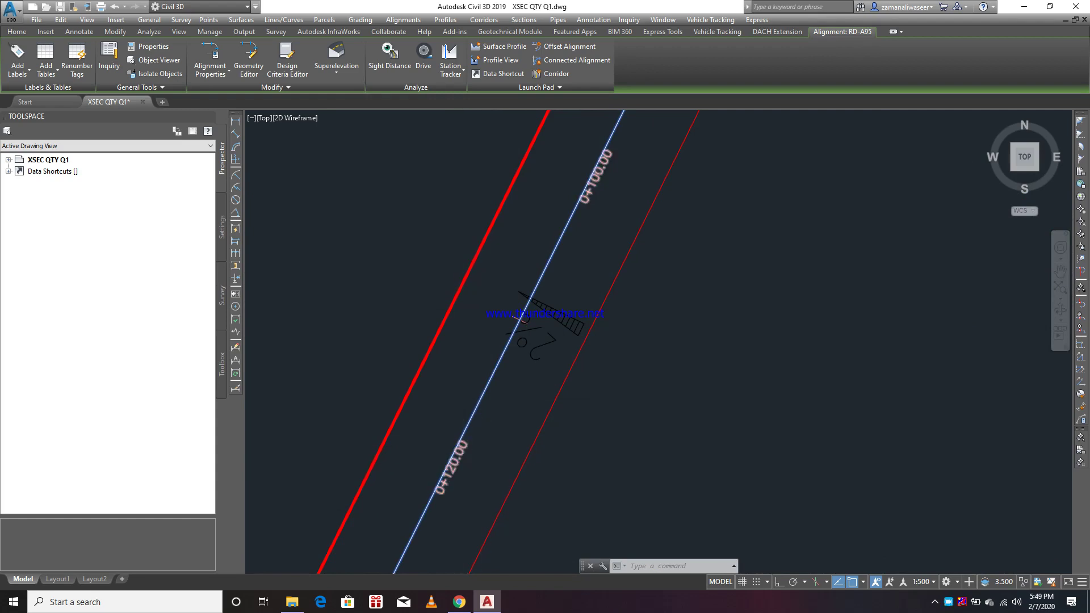
{"action": "scroll", "coordinate": [576, 283], "scroll_direction": "down", "scroll_amount": 4}
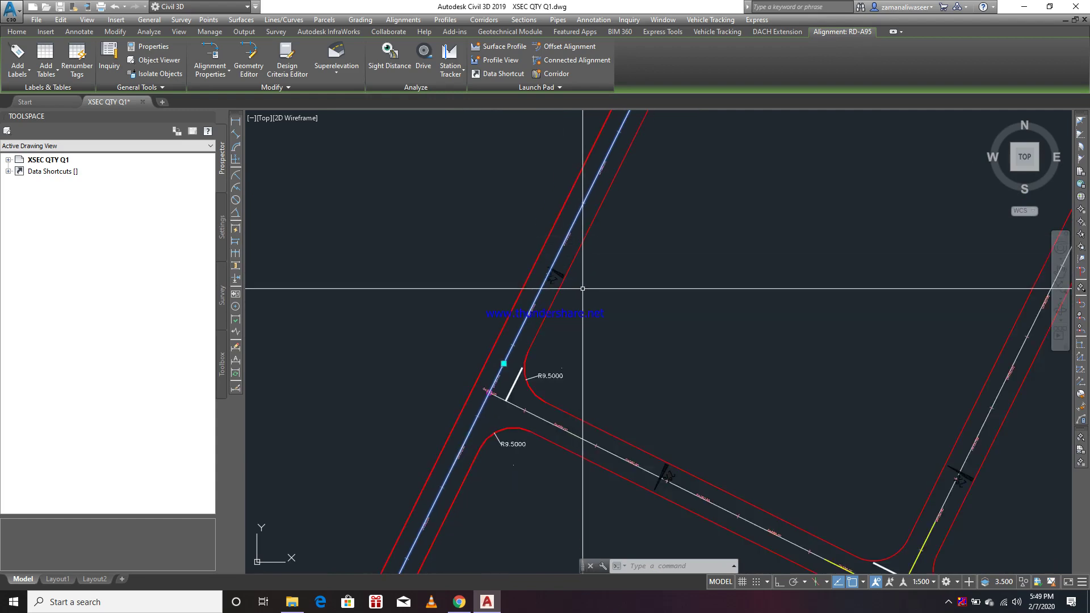
{"action": "left_click", "coordinate": [564, 46]}
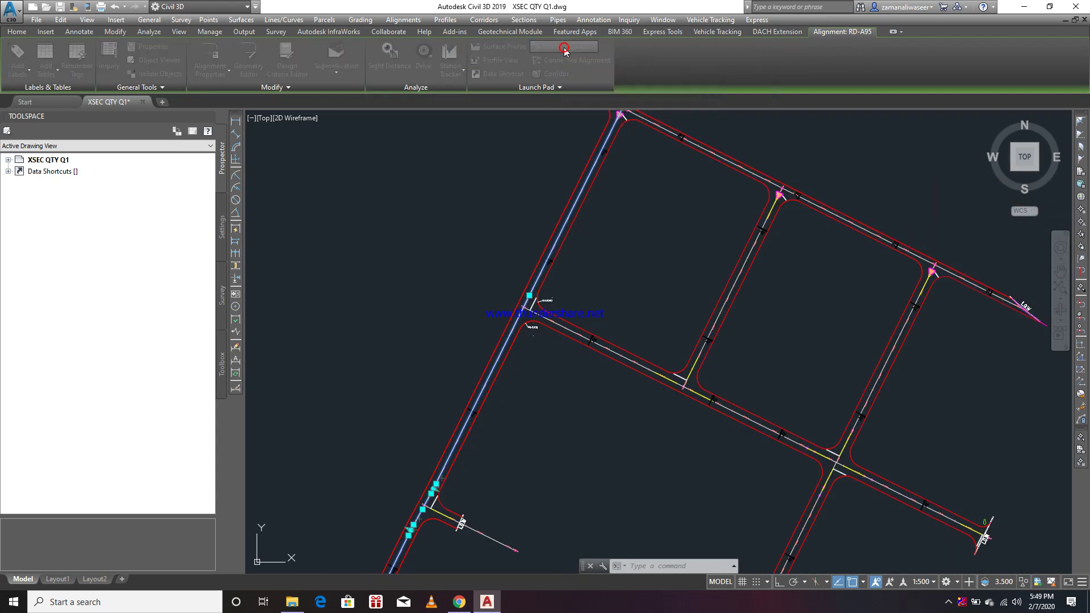
{"action": "left_click_drag", "start_coordinate": [529, 106], "coordinate": [653, 59]}
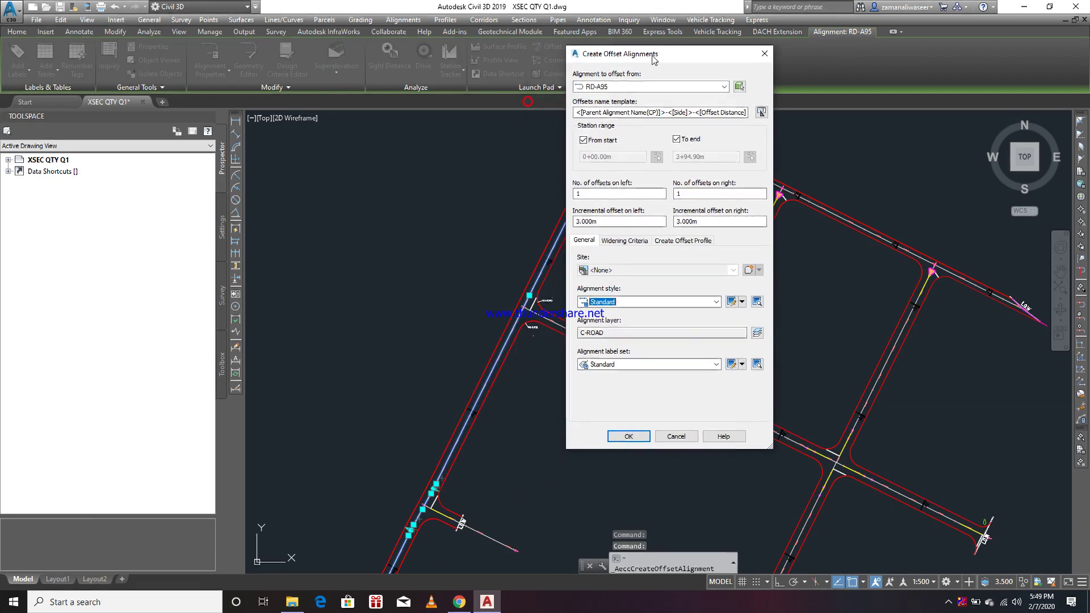
{"action": "left_click", "coordinate": [607, 221]}
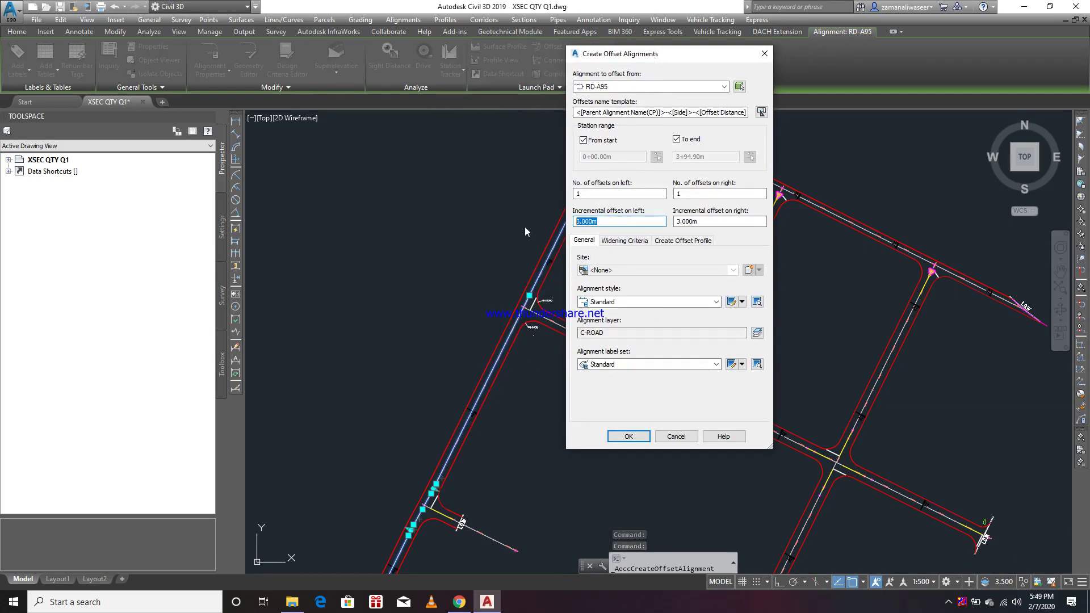
{"action": "type", "text": "4.15"}
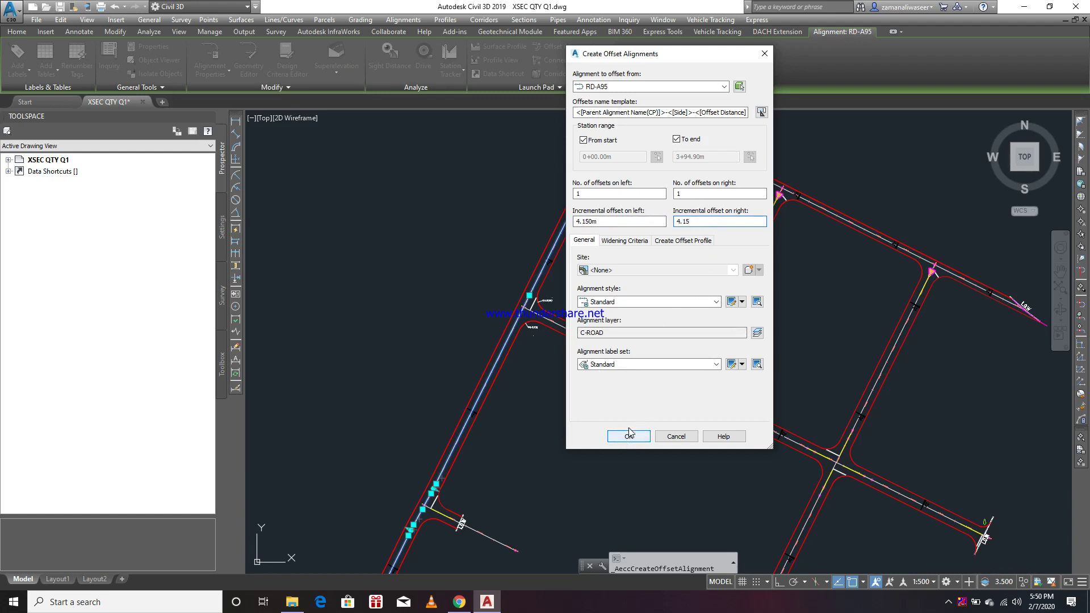
Include offset profiles based on parent profile RD-A95 at -2.00% cross slope and create the offset alignments.
{"action": "left_click", "coordinate": [678, 242]}
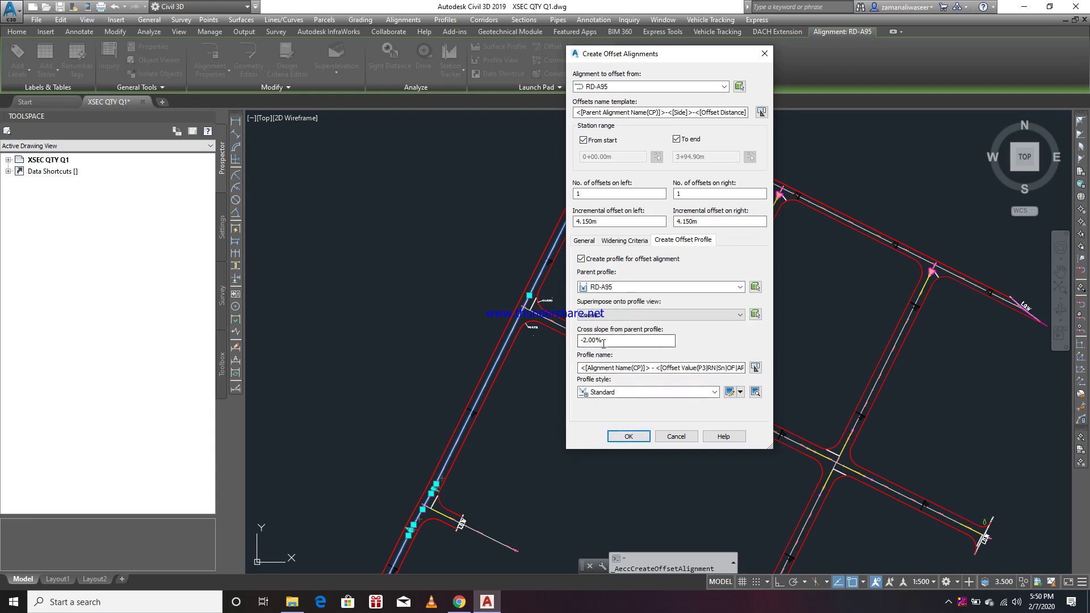
{"action": "left_click", "coordinate": [629, 437]}
{"action": "scroll", "coordinate": [506, 331], "scroll_direction": "up", "scroll_amount": 5}
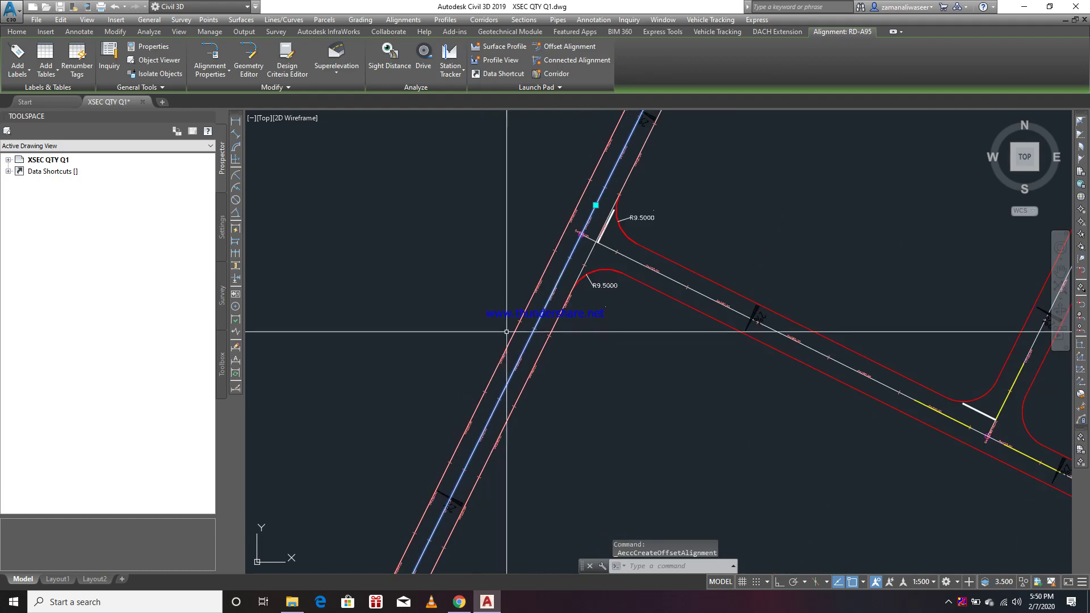
{"action": "middle_click_drag", "start_coordinate": [644, 158], "coordinate": [579, 294]}
{"action": "scroll", "coordinate": [573, 256], "scroll_direction": "up", "scroll_amount": 2}
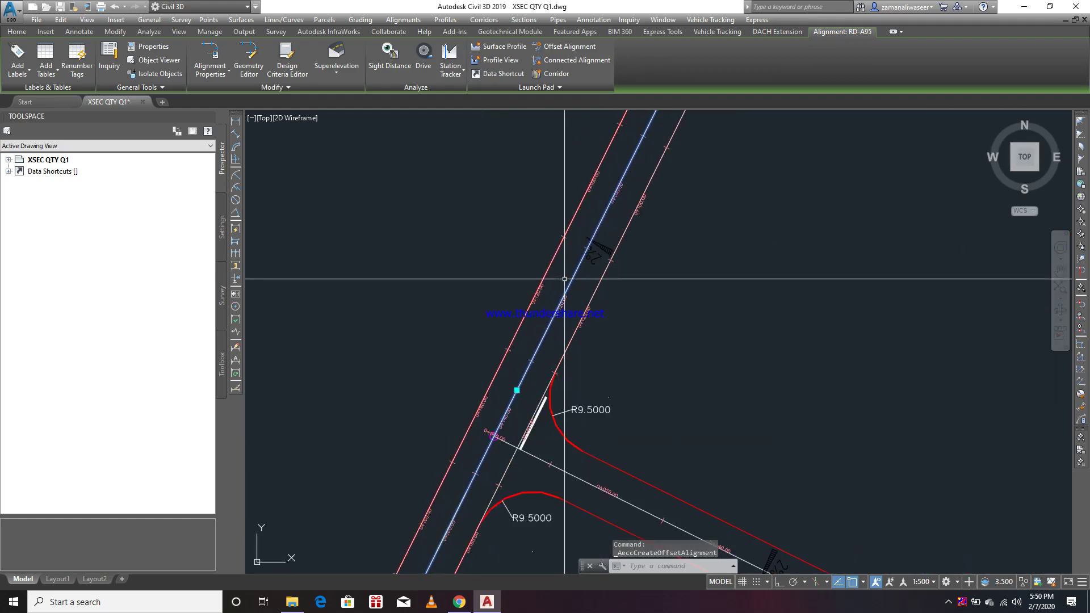
{"action": "key", "text": "Escape"}
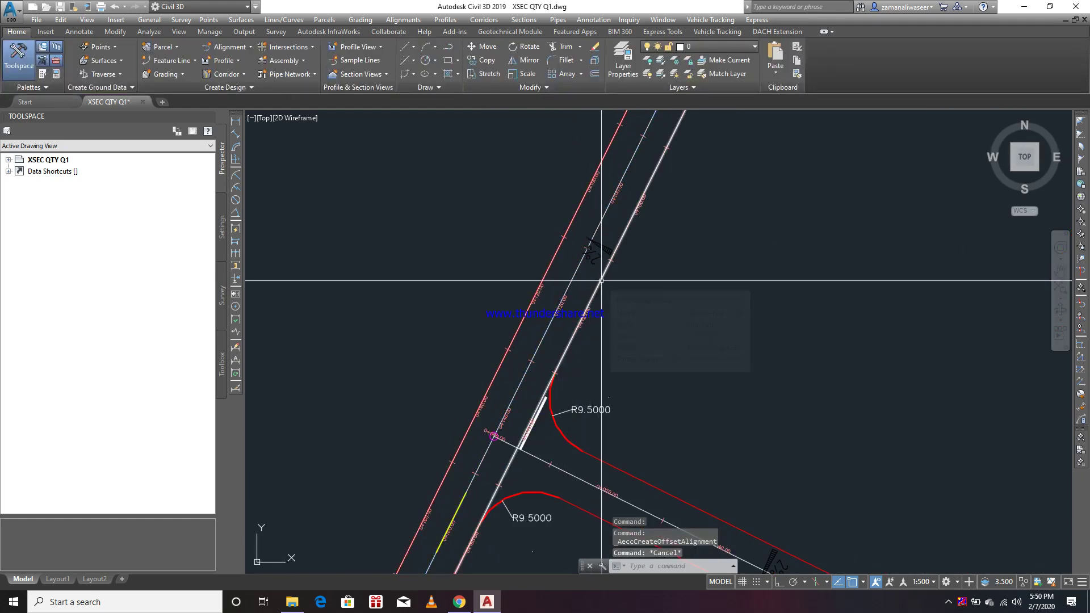
Set the cross slope of the RD-A95 left offset profile to 2% from station 0+00.00.
{"action": "mouse_move", "coordinate": [603, 277]}
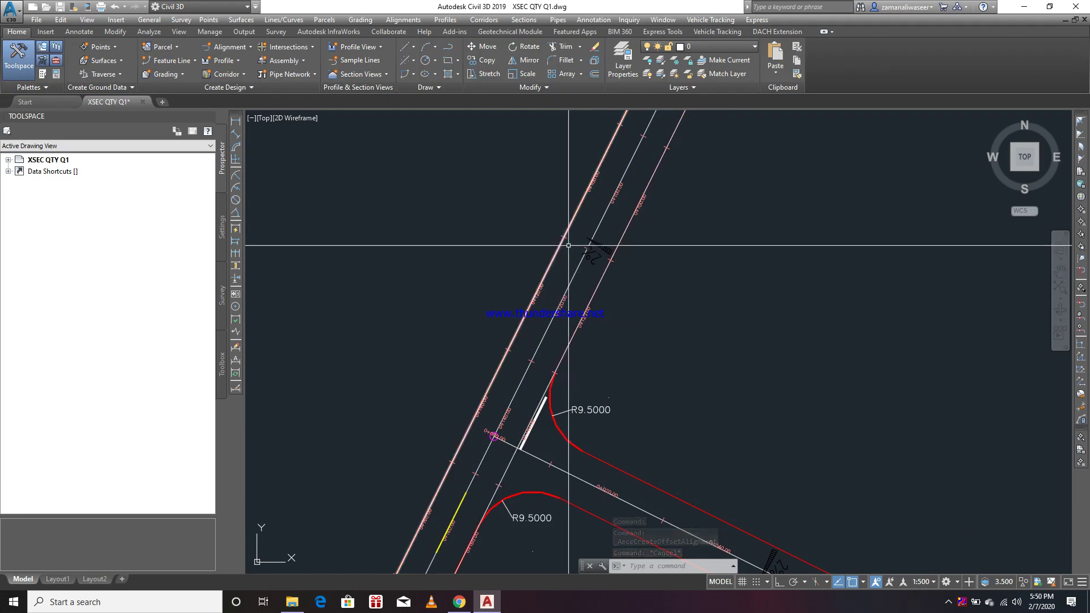
{"action": "left_click", "coordinate": [595, 278]}
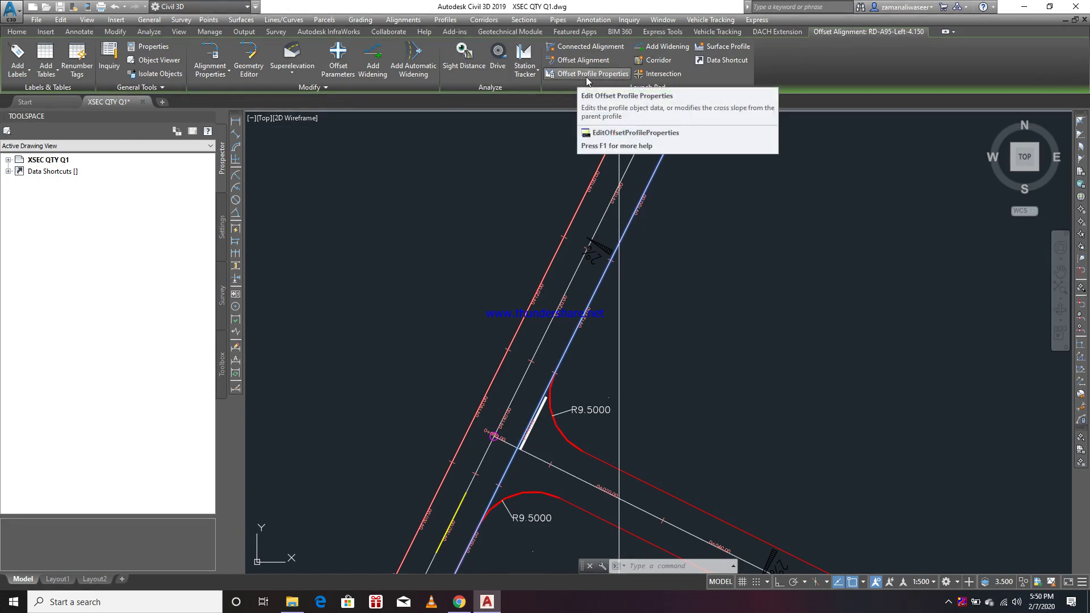
{"action": "left_click", "coordinate": [587, 74]}
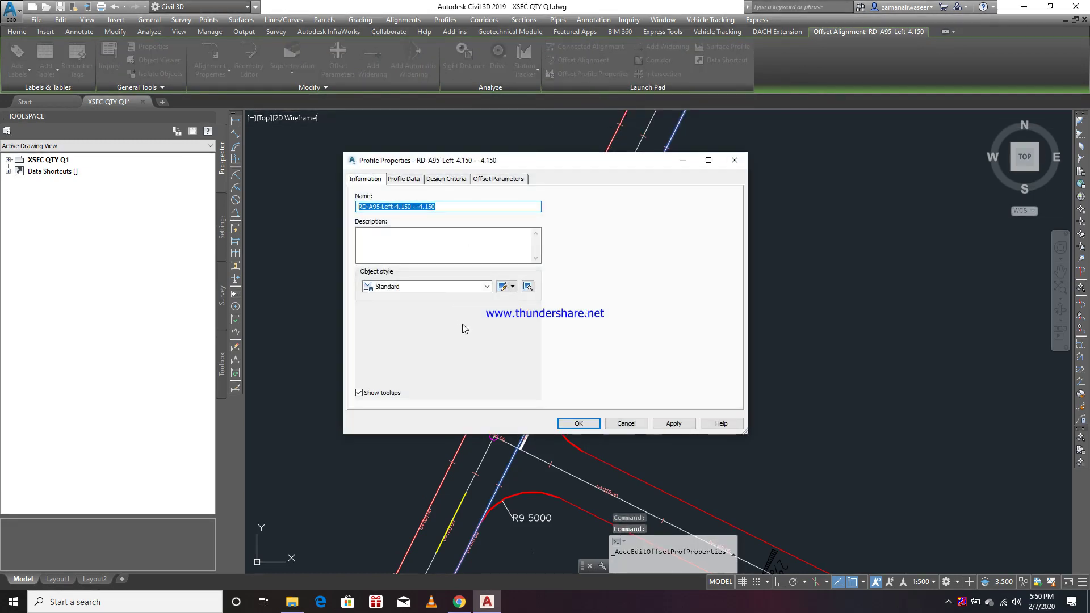
{"action": "left_click", "coordinate": [497, 180]}
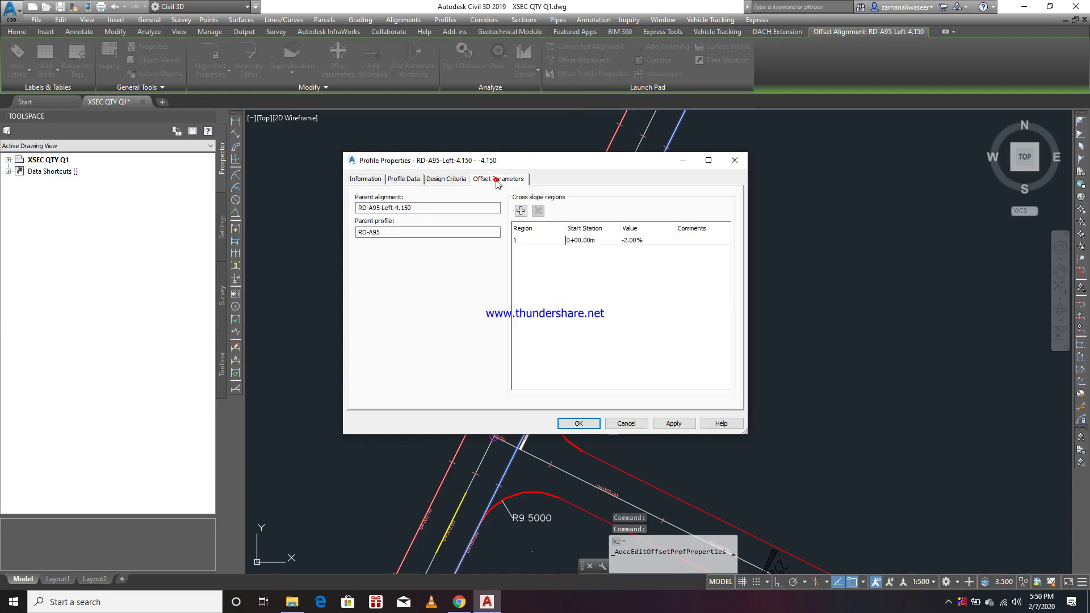
{"action": "left_click", "coordinate": [635, 240]}
{"action": "left_click", "coordinate": [630, 243]}
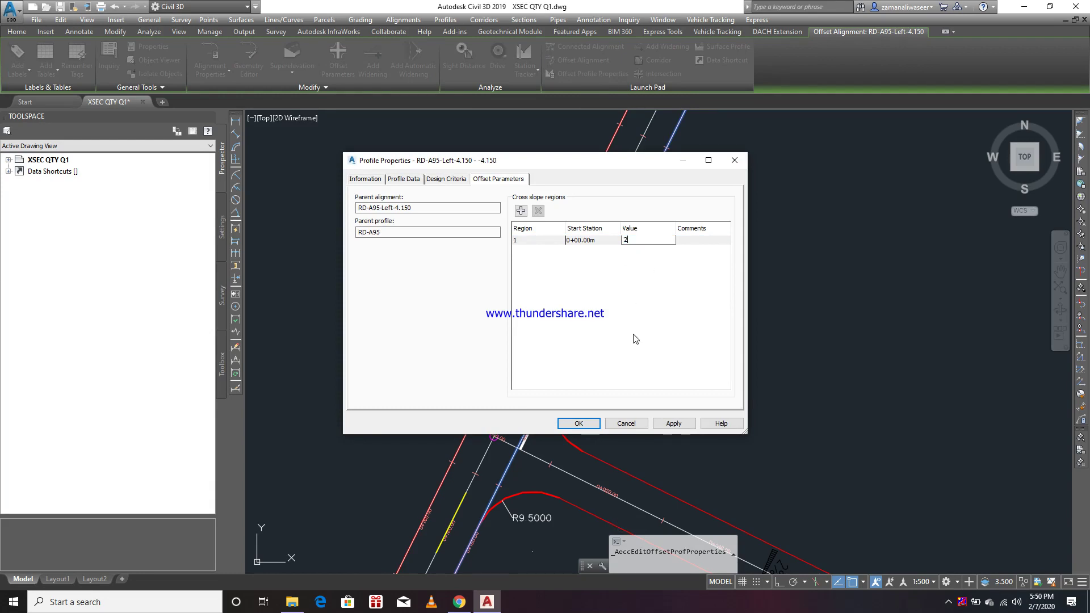
{"action": "left_click", "coordinate": [587, 429]}
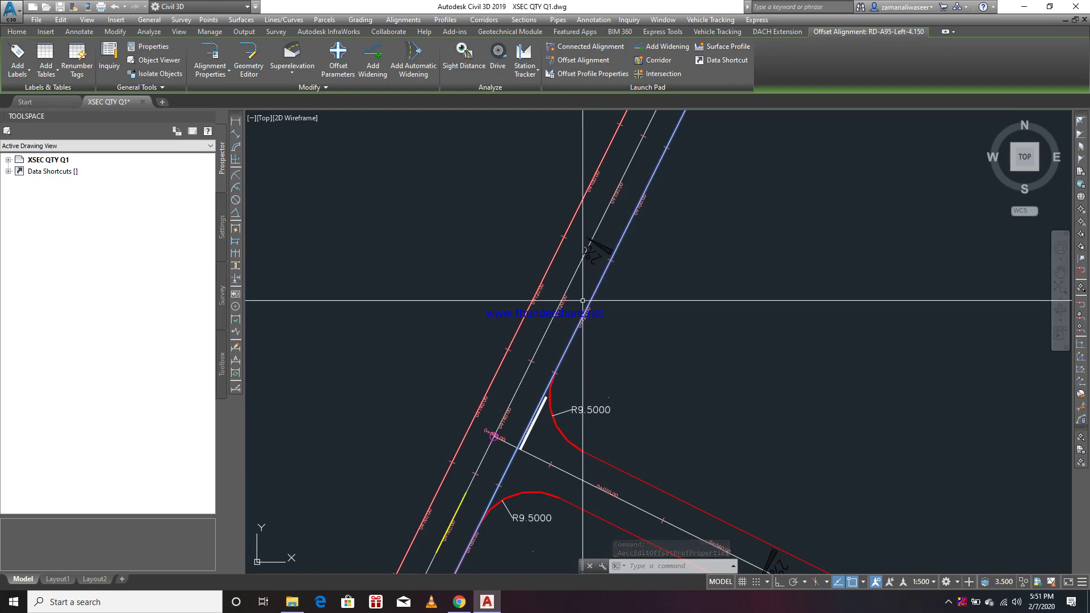
{"action": "scroll", "coordinate": [519, 241], "scroll_direction": "down", "scroll_amount": 4}
{"action": "scroll", "coordinate": [553, 350], "scroll_direction": "up", "scroll_amount": 6}
{"action": "key", "text": "Escape"}
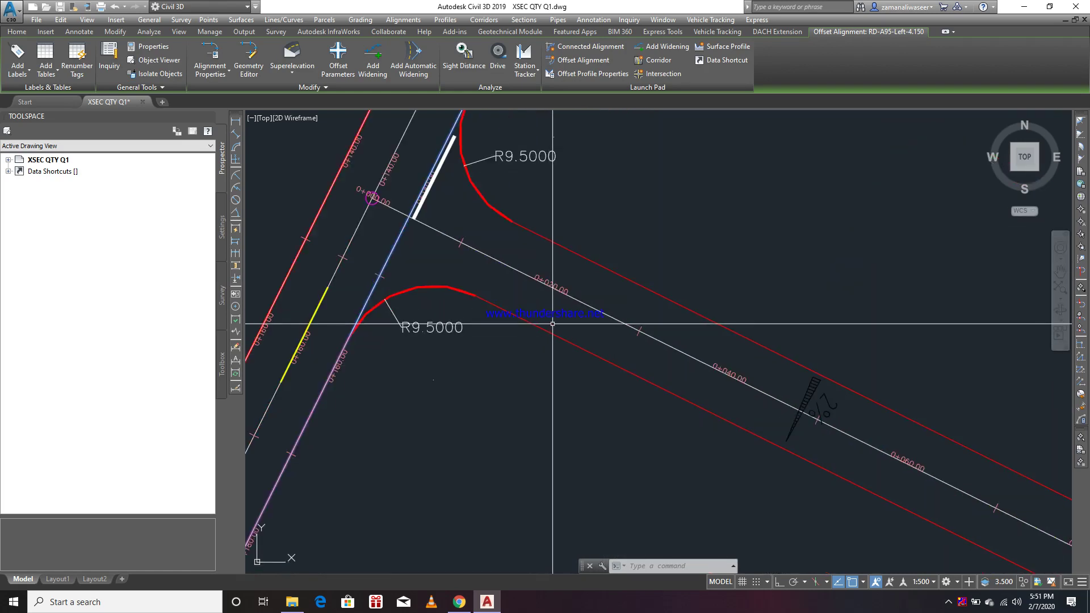
Create offset alignments for the side road RD-A96 at 4.15 m on both the left and right.
{"action": "left_click", "coordinate": [568, 295]}
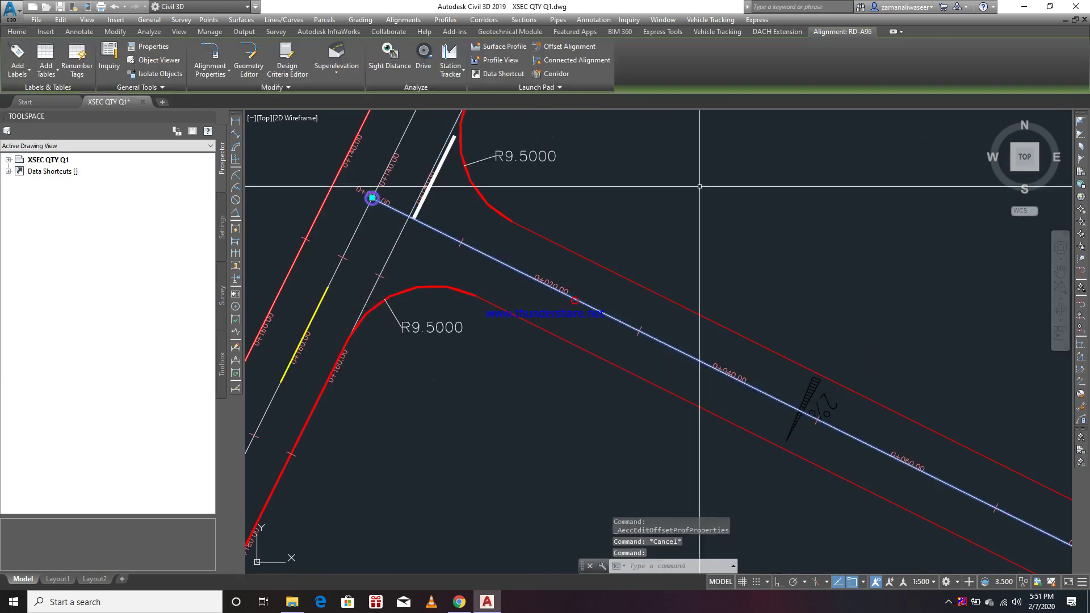
{"action": "left_click", "coordinate": [567, 47]}
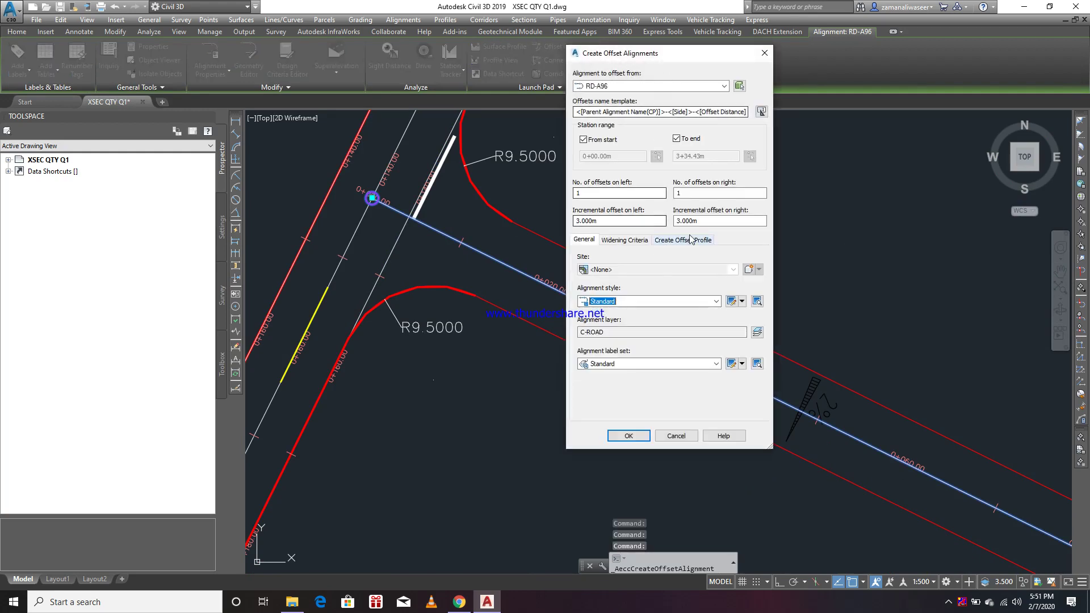
{"action": "double_click", "coordinate": [617, 219]}
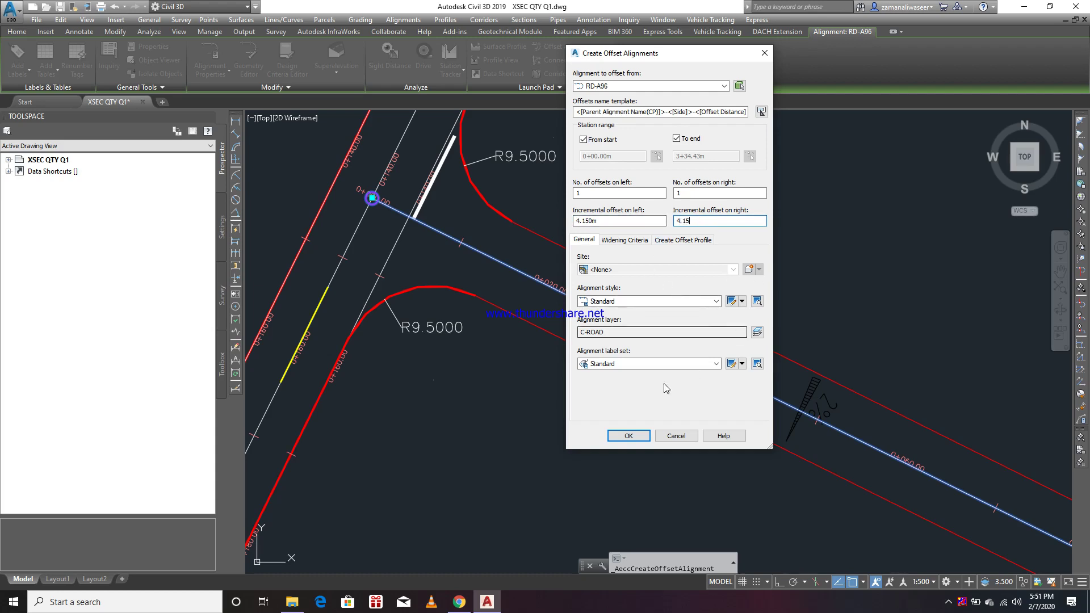
{"action": "left_click", "coordinate": [628, 435]}
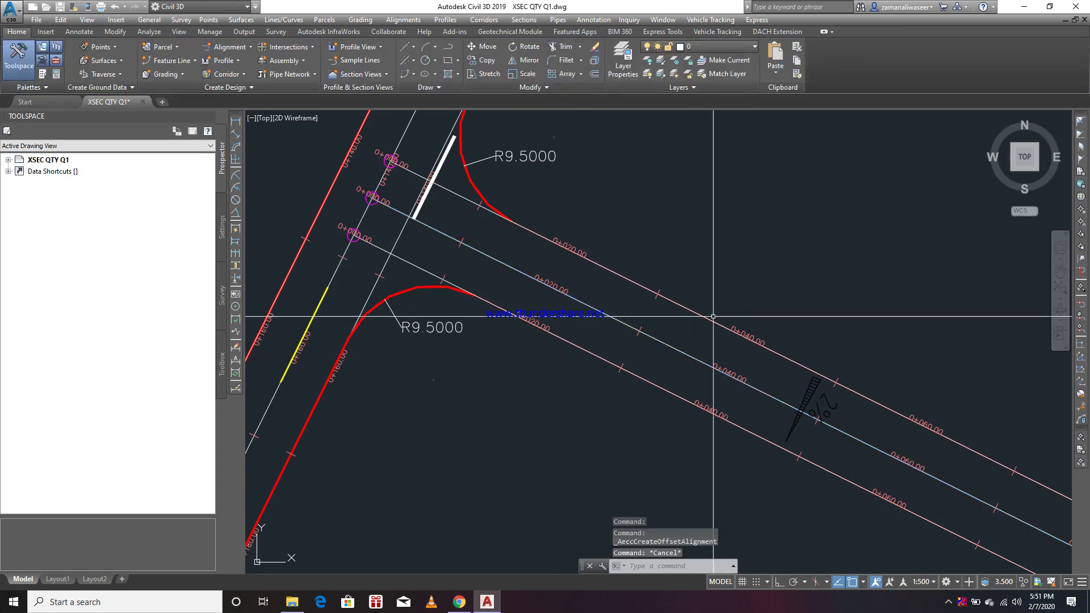
Set the cross slope of the RD-A96 left offset profile to 2% from station 0+00.00.
{"action": "left_click", "coordinate": [693, 310]}
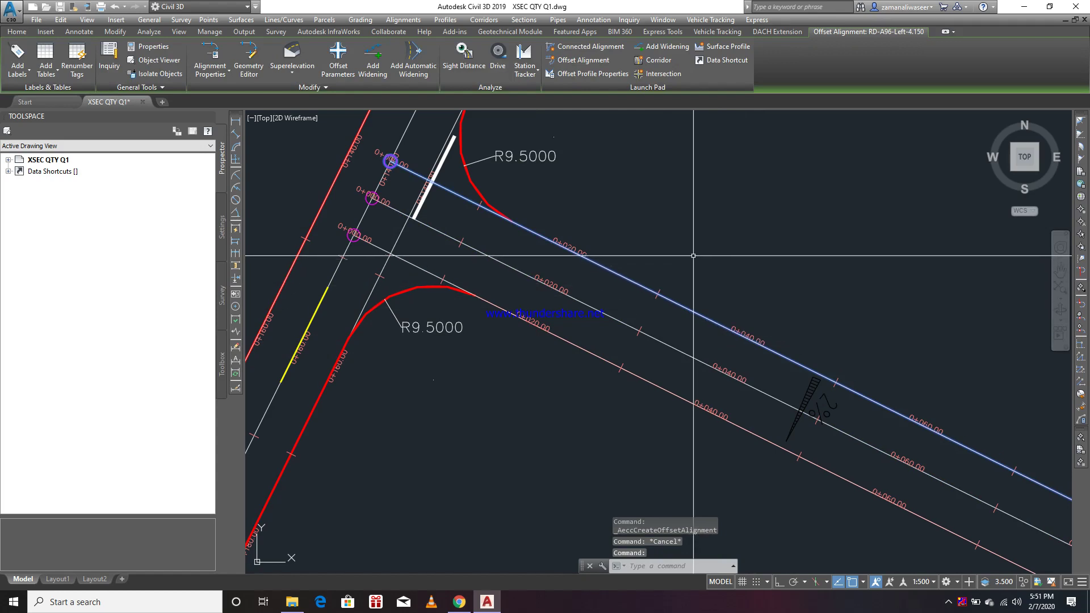
{"action": "left_click", "coordinate": [588, 76]}
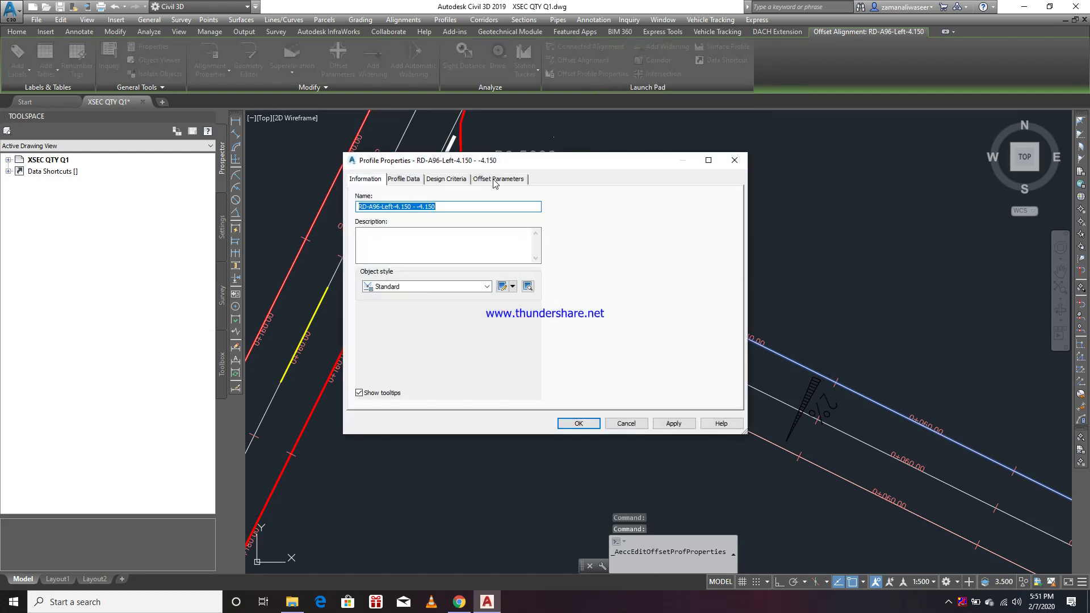
{"action": "left_click", "coordinate": [494, 180]}
{"action": "left_click", "coordinate": [633, 240]}
{"action": "left_click", "coordinate": [633, 240]}
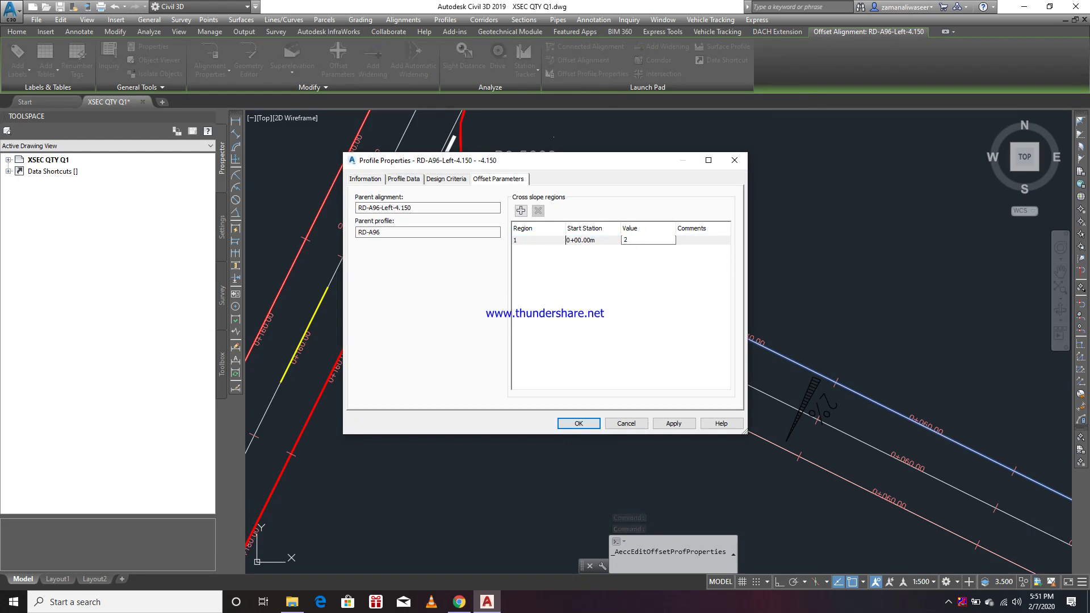
{"action": "type", "text": "2"}
{"action": "key", "text": "Return"}
{"action": "left_click", "coordinate": [577, 424]}
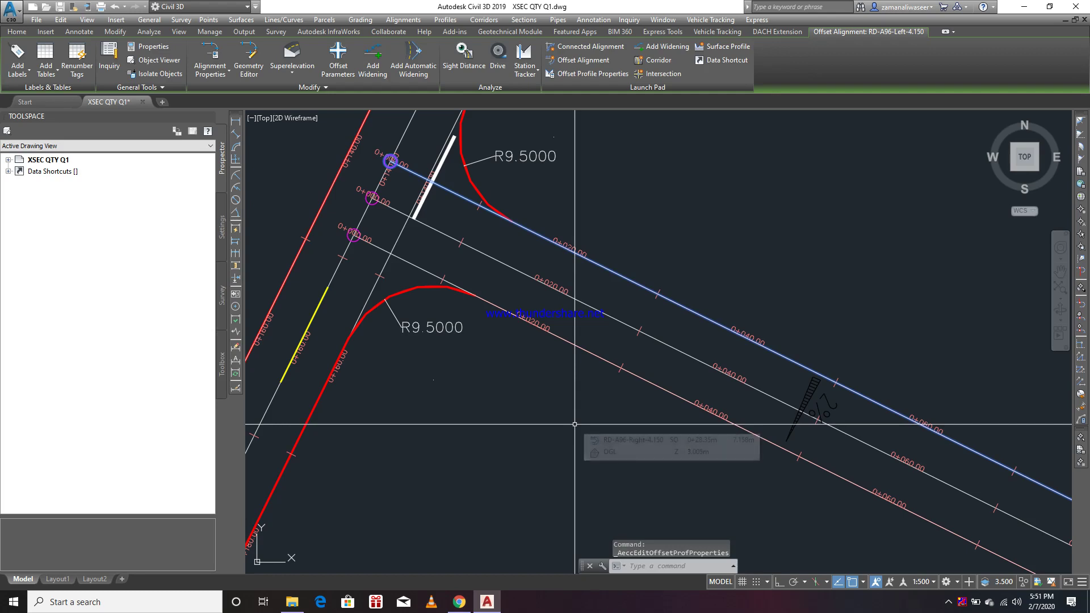
{"action": "scroll", "coordinate": [508, 288], "scroll_direction": "down", "scroll_amount": 4}
{"action": "scroll", "coordinate": [509, 288], "scroll_direction": "up", "scroll_amount": 4}
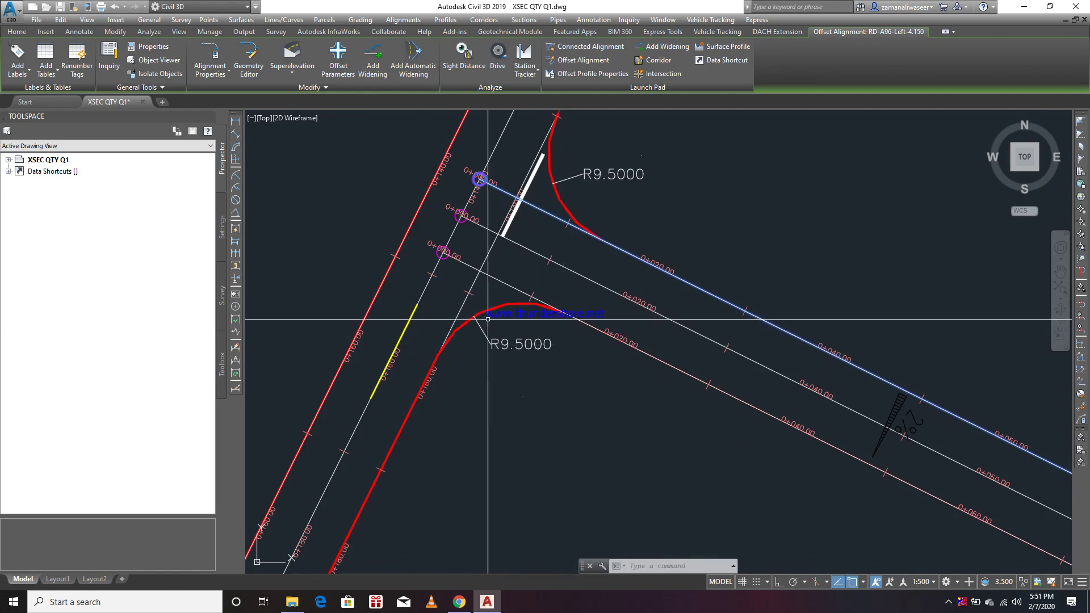
{"action": "key", "text": "Escape"}
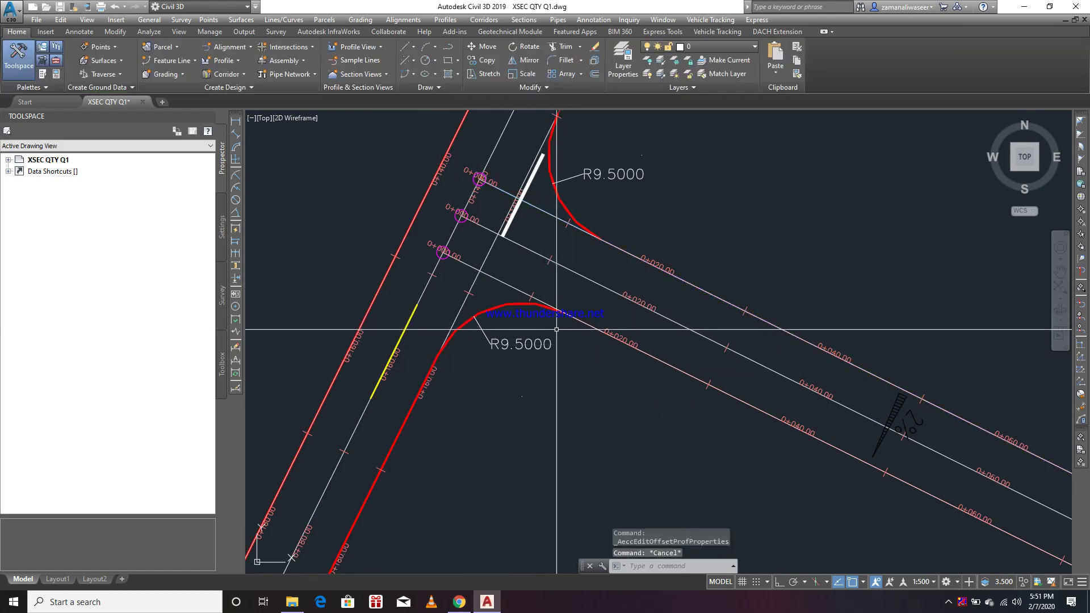
{"action": "mouse_move", "coordinate": [473, 282]}
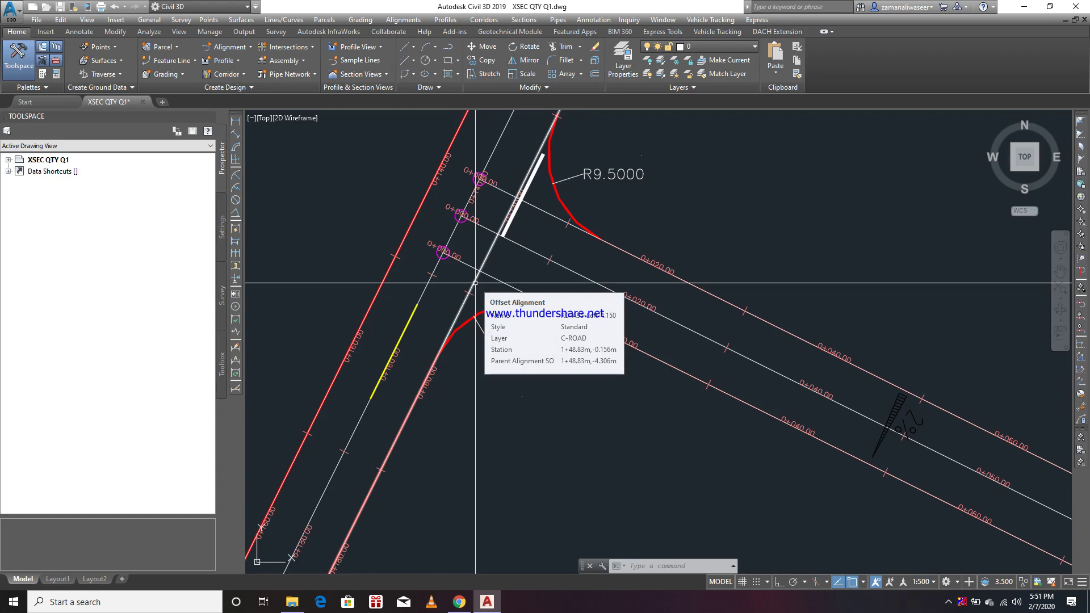
Pick the RD-A95 left offset and RD-A96 right offset for a connected alignment located at the lower R9.5 corner curve.
{"action": "mouse_move", "coordinate": [592, 327]}
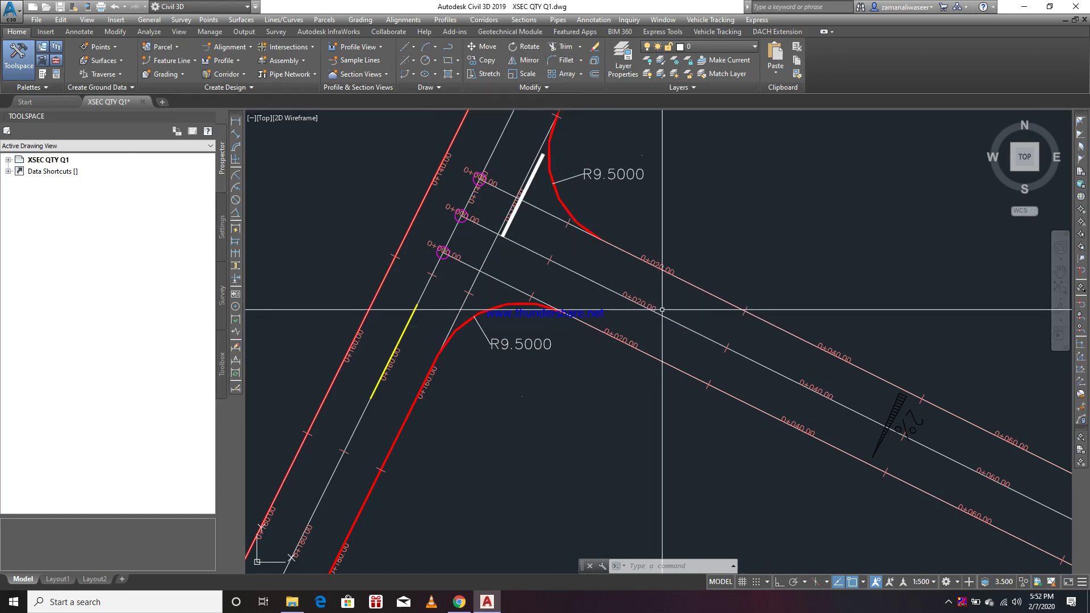
{"action": "left_click", "coordinate": [477, 274]}
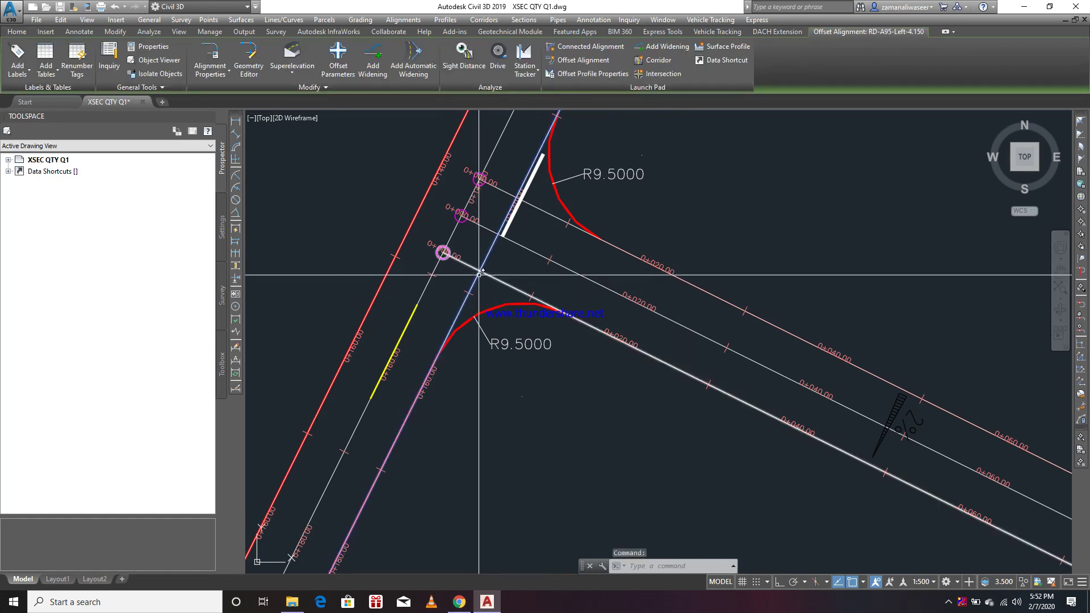
{"action": "left_click", "coordinate": [585, 46]}
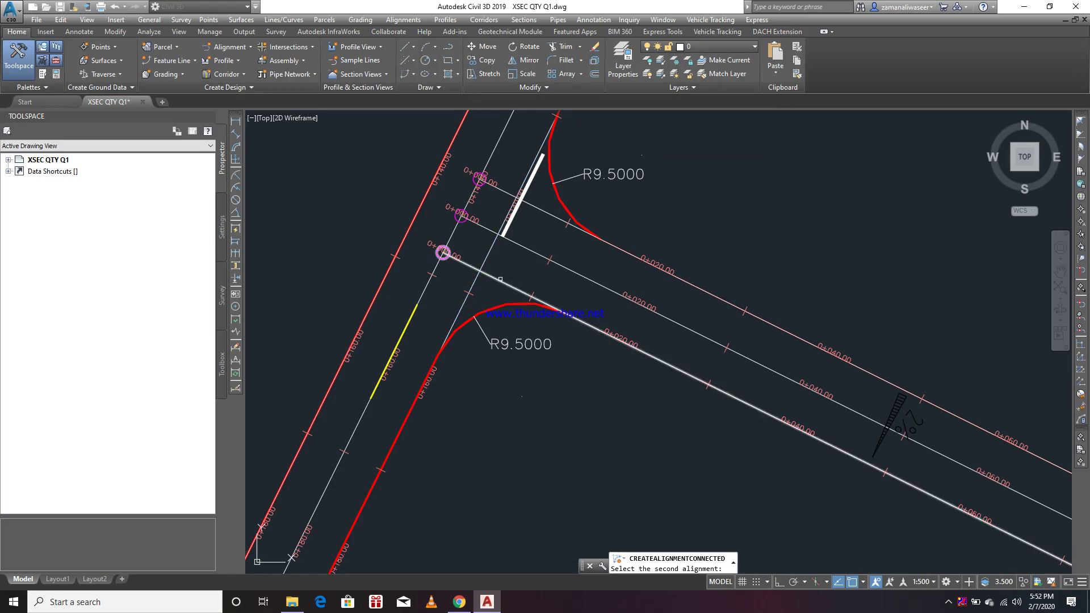
{"action": "left_click", "coordinate": [499, 280]}
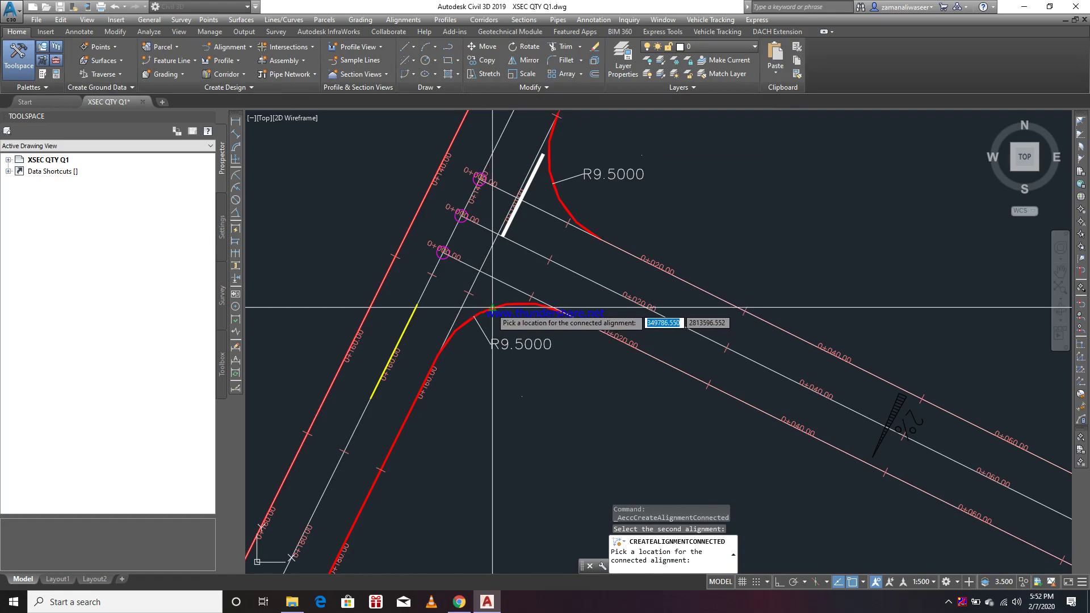
{"action": "left_click", "coordinate": [492, 307]}
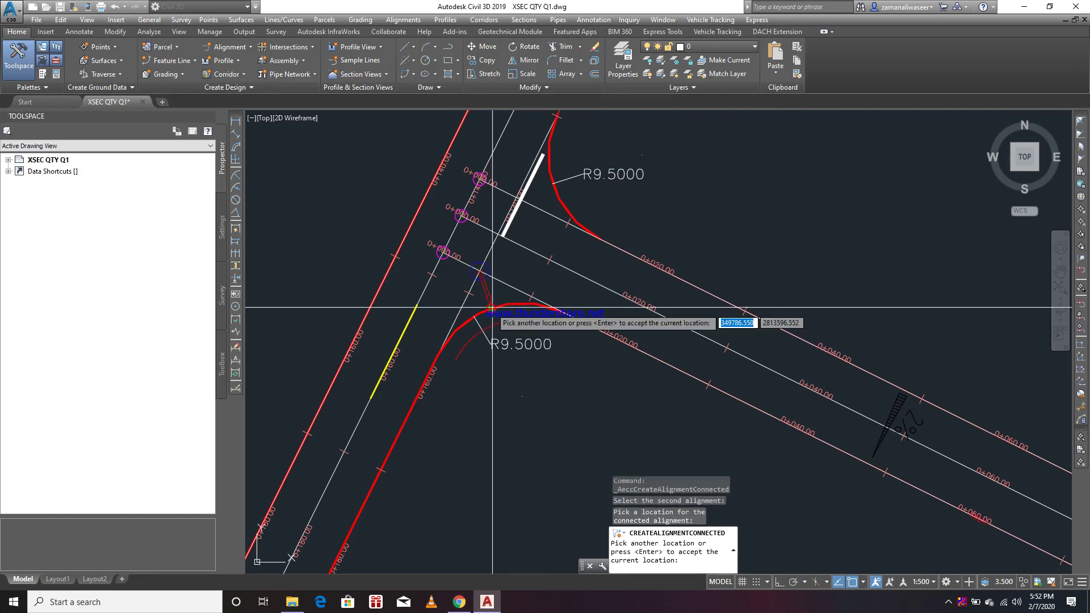
{"action": "key", "text": "Return"}
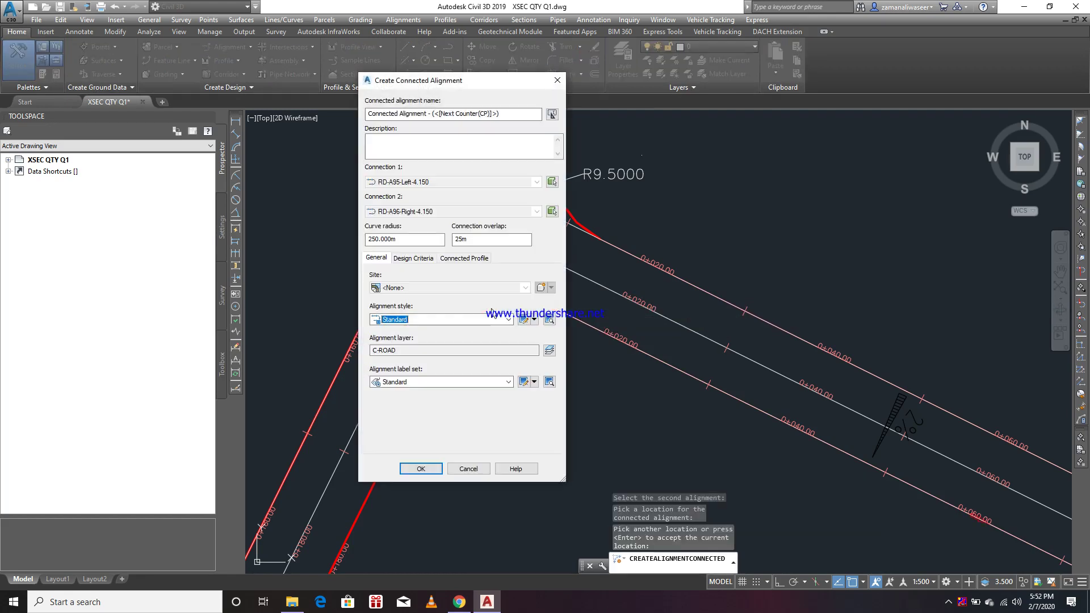
Create the lower corner's connected alignment with a connection overlap of 2 m and a curve radius of 9.5 m.
{"action": "left_click", "coordinate": [482, 238]}
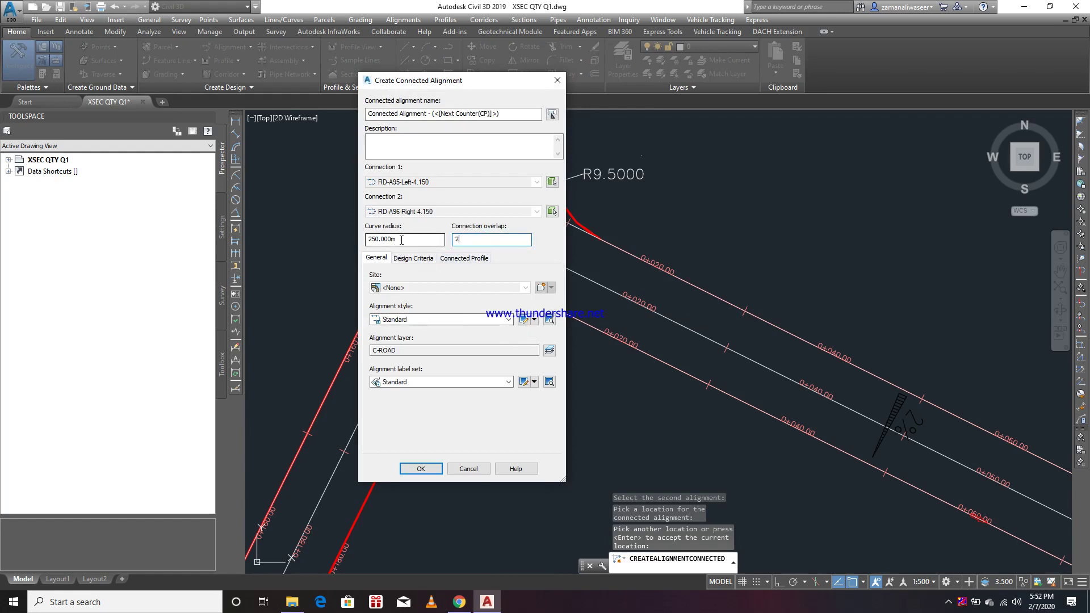
{"action": "left_click_drag", "start_coordinate": [416, 80], "coordinate": [683, 100]}
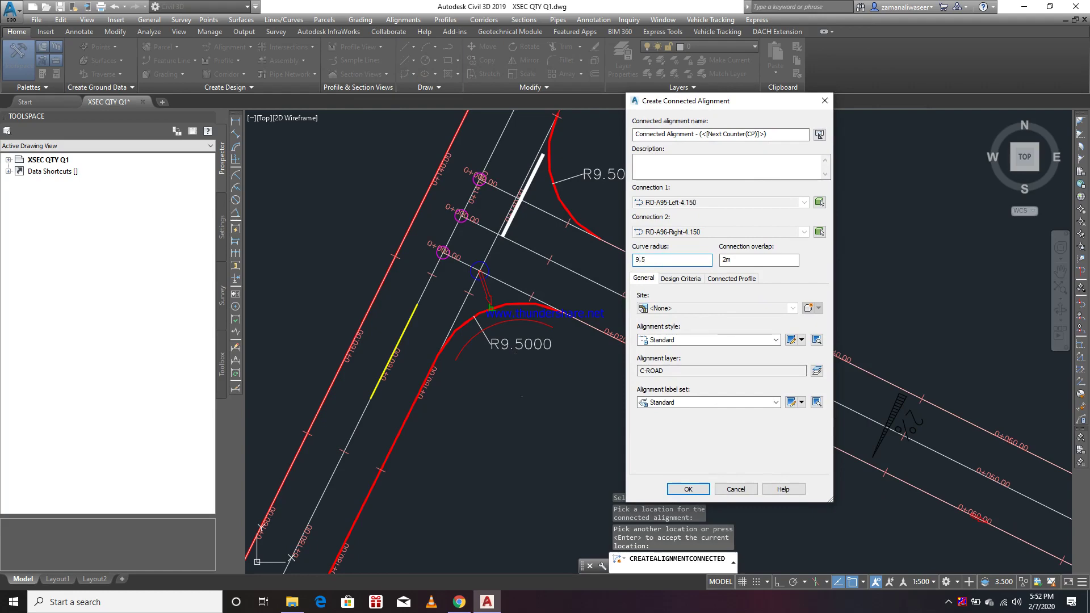
{"action": "left_click", "coordinate": [688, 489]}
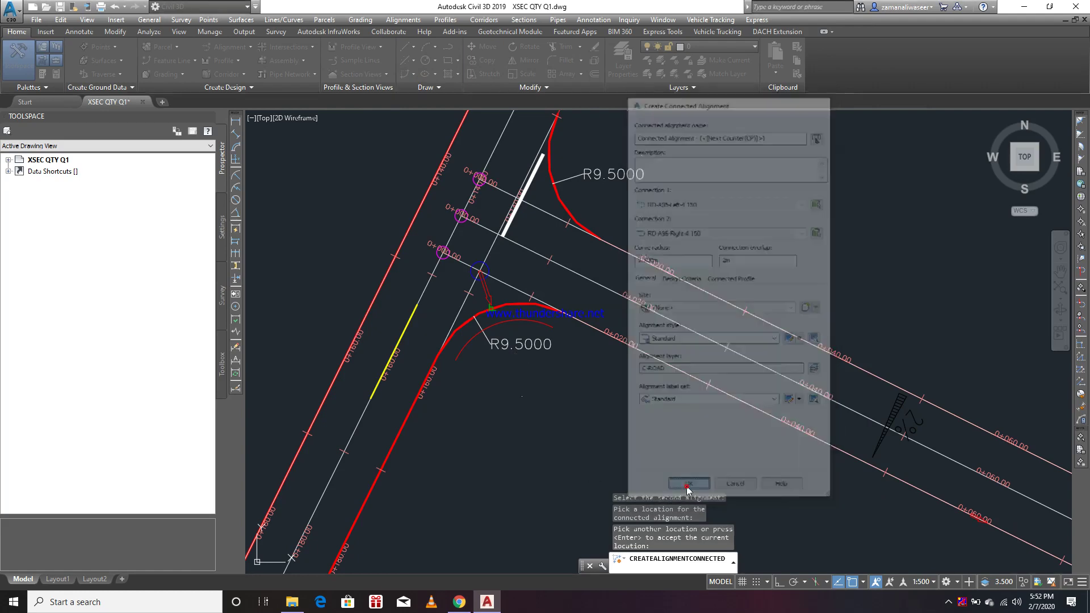
{"action": "scroll", "coordinate": [494, 304], "scroll_direction": "up", "scroll_amount": 6}
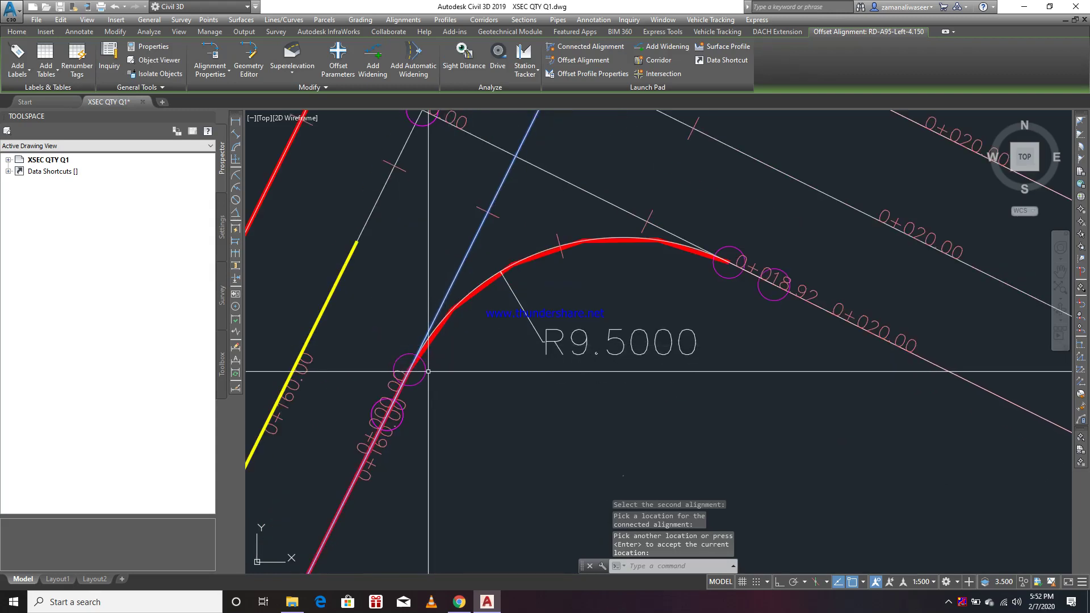
{"action": "left_click", "coordinate": [470, 290]}
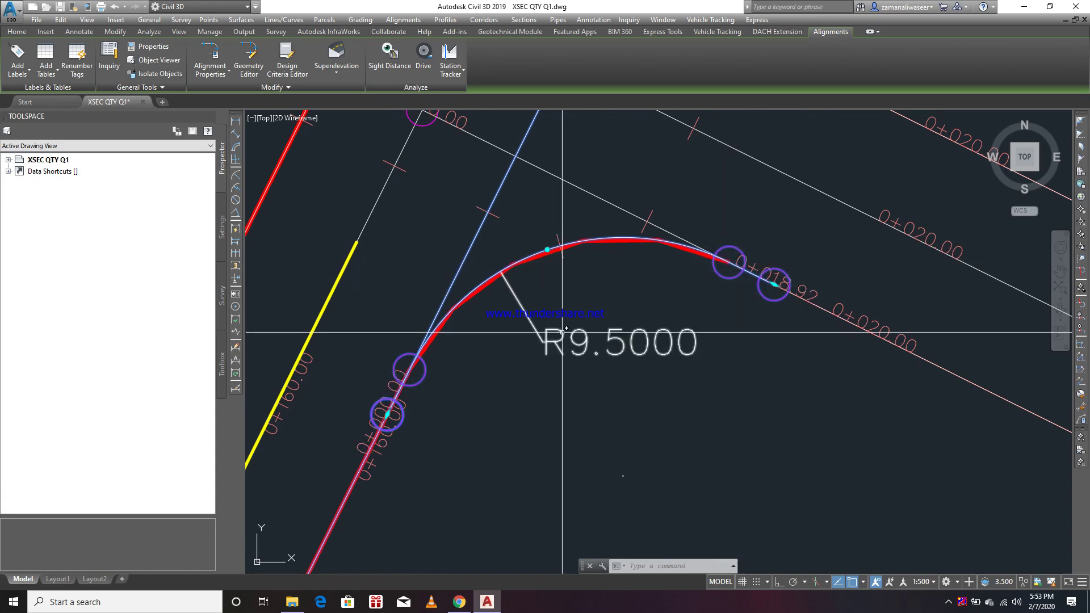
{"action": "scroll", "coordinate": [565, 328], "scroll_direction": "down", "scroll_amount": 5}
{"action": "key", "text": "Escape"}
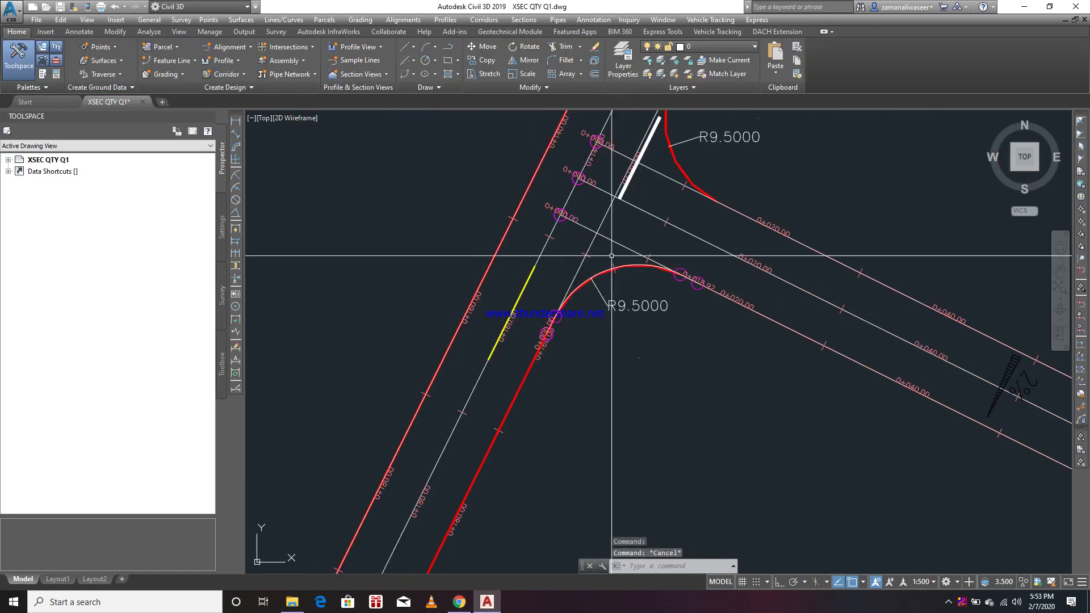
Pick the RD-A95 left offset and RD-A96 left offset for a connected alignment located at the upper R9.5 corner curve.
{"action": "middle_click_drag", "start_coordinate": [626, 254], "coordinate": [615, 263]}
{"action": "middle_click_drag", "start_coordinate": [632, 176], "coordinate": [631, 214]}
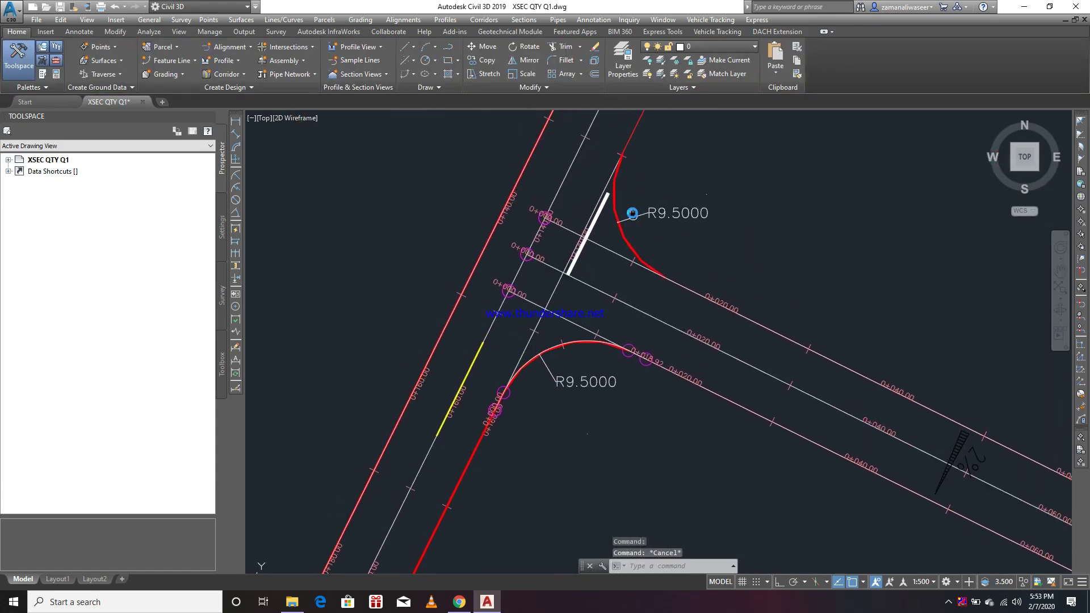
{"action": "left_click", "coordinate": [605, 184]}
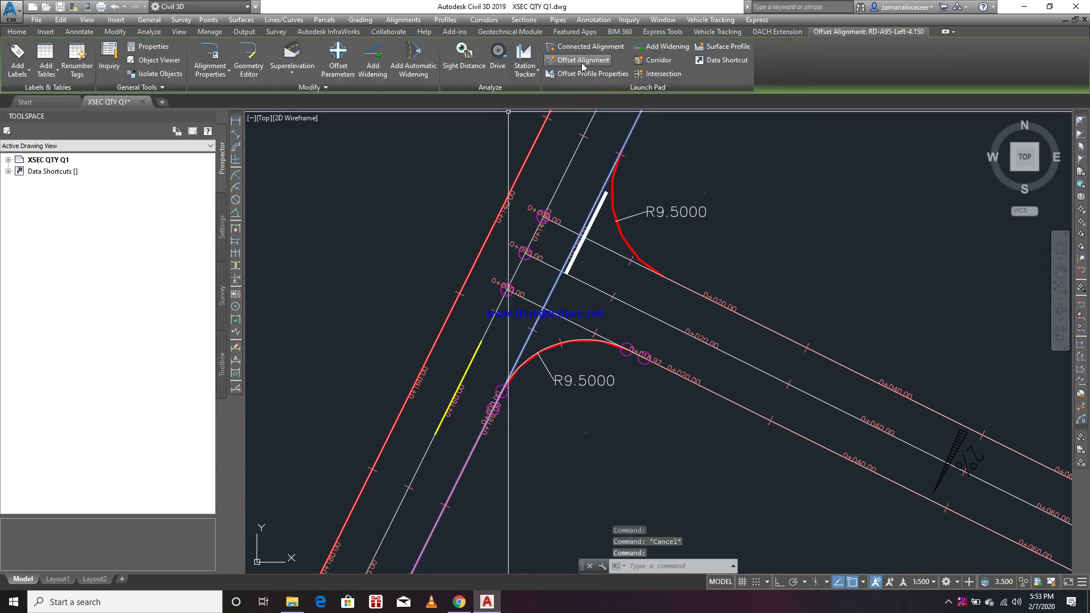
{"action": "left_click", "coordinate": [567, 47]}
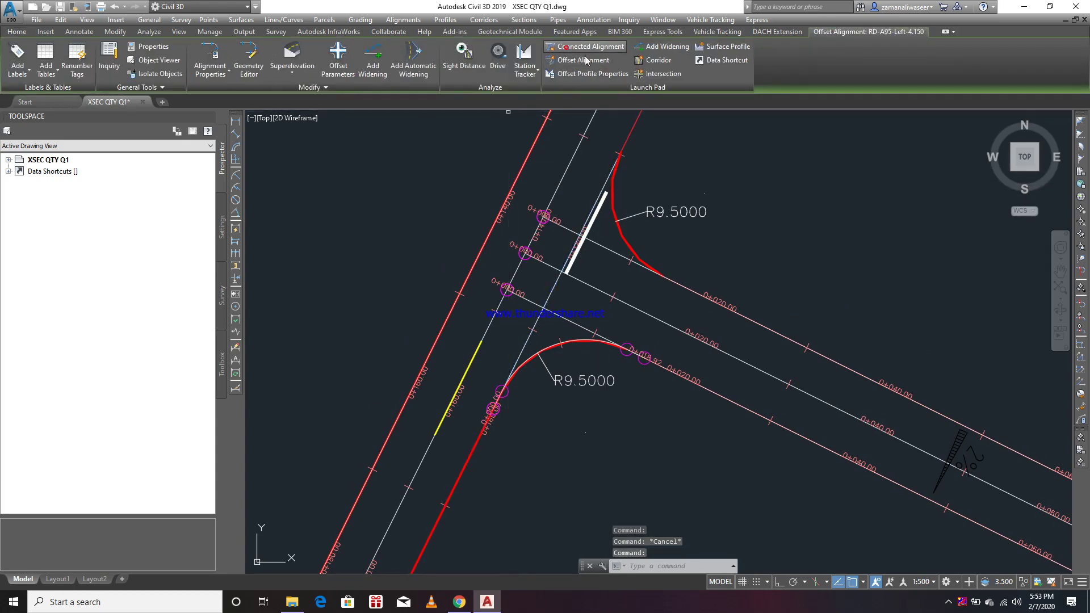
{"action": "left_click", "coordinate": [603, 240]}
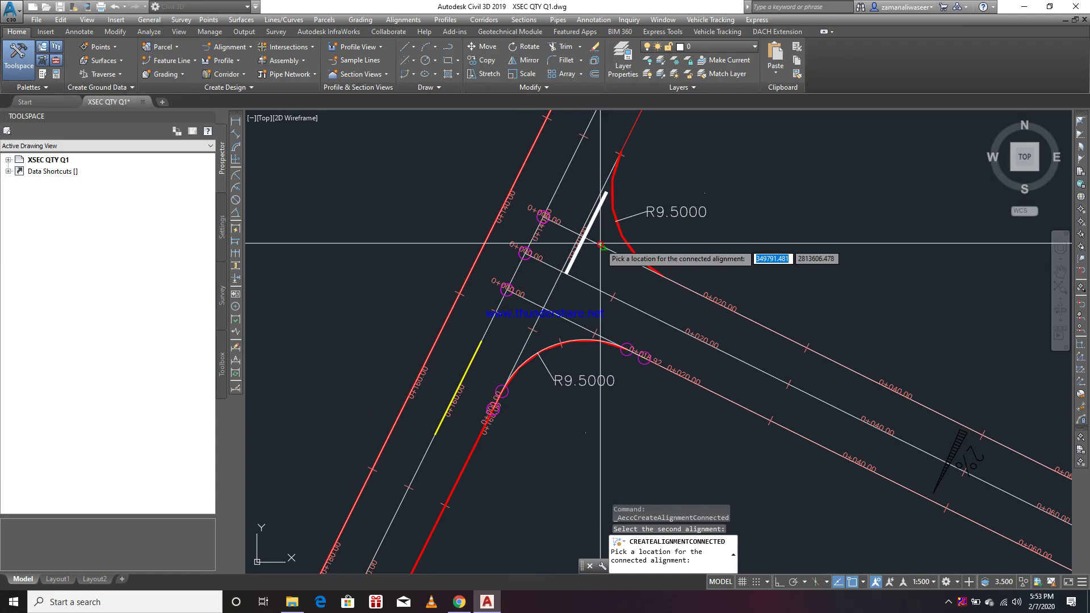
{"action": "left_click", "coordinate": [616, 219]}
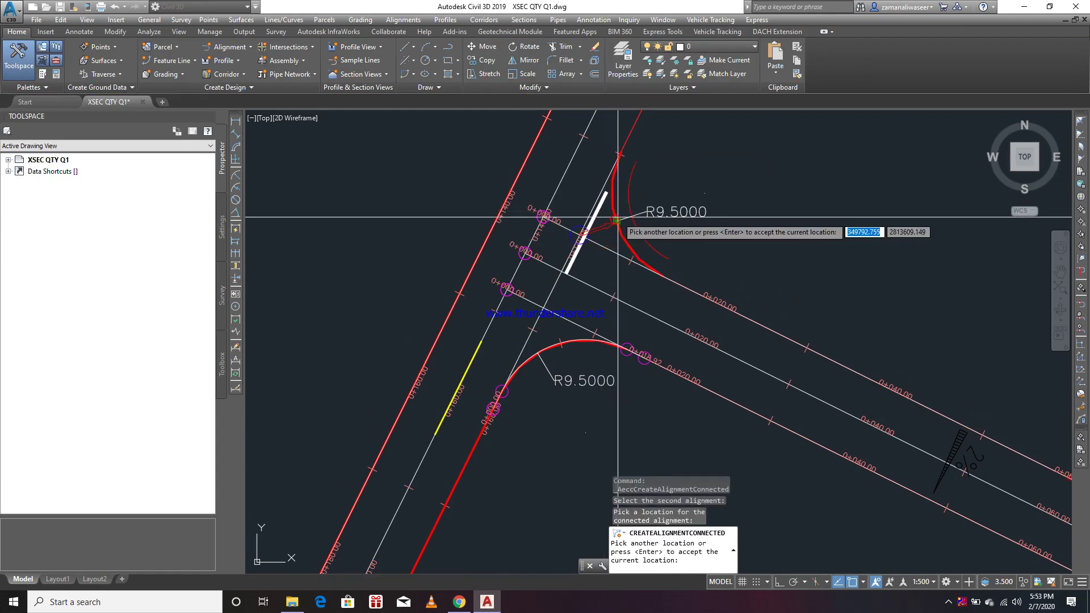
{"action": "key", "text": "Return"}
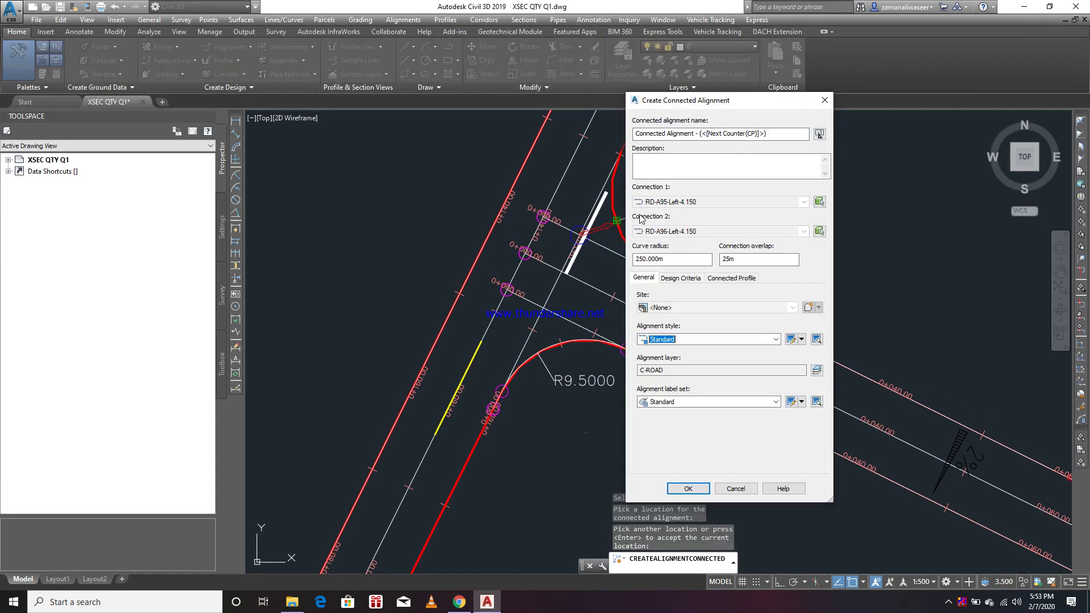
Set the curve radius to 9.5 m and create the connected alignment at the upper corner of the junction.
{"action": "left_click", "coordinate": [669, 260]}
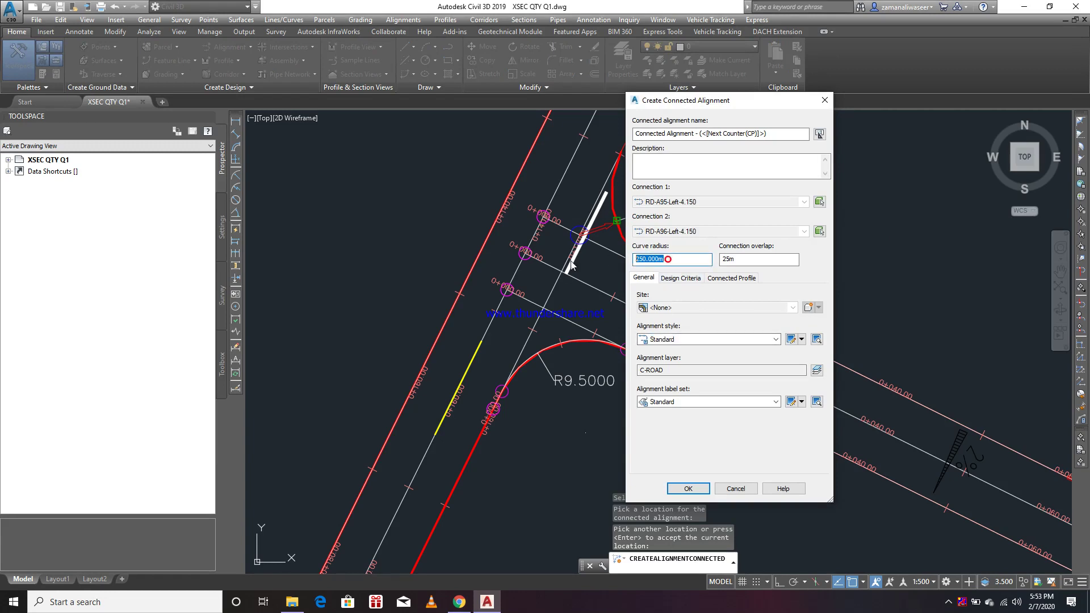
{"action": "type", "text": "9.5"}
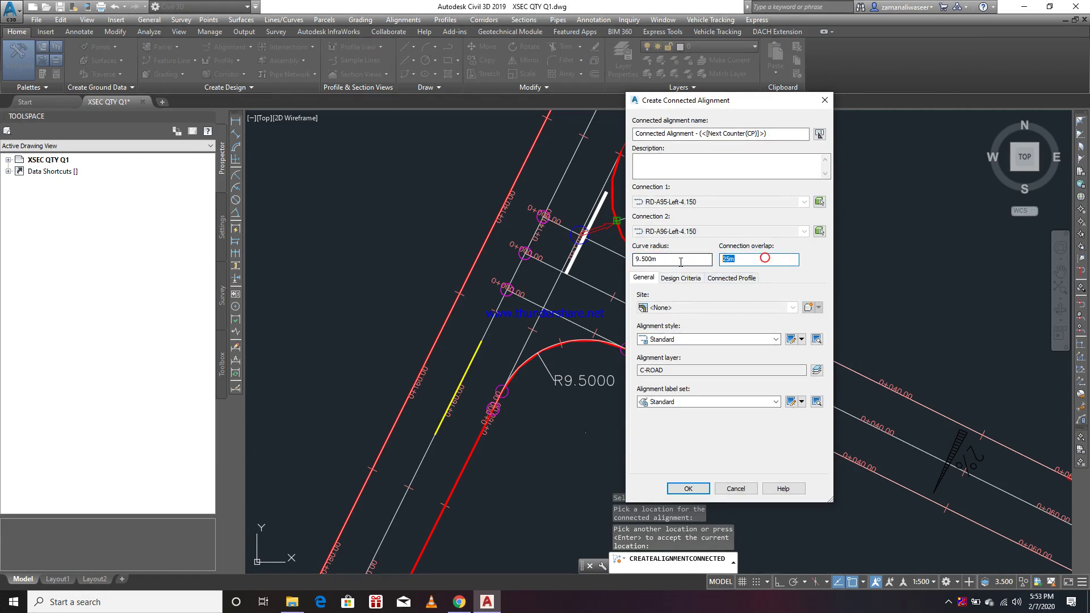
{"action": "left_click", "coordinate": [688, 488]}
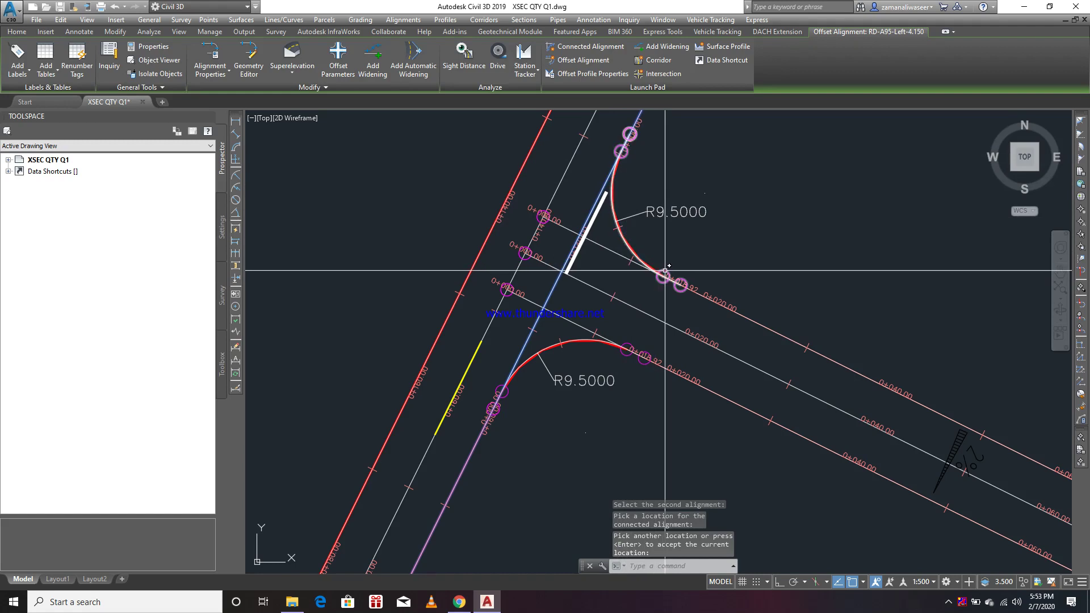
{"action": "key", "text": "Escape"}
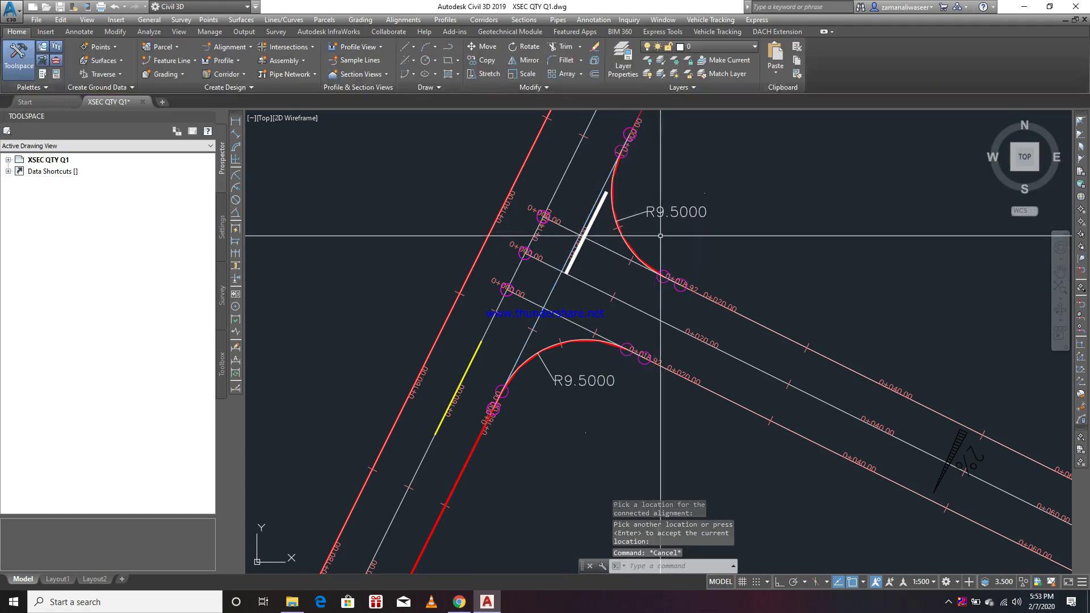
Open the point creation tools and start the Measure Alignment point command.
{"action": "scroll", "coordinate": [647, 283], "scroll_direction": "down", "scroll_amount": 5}
{"action": "scroll", "coordinate": [577, 346], "scroll_direction": "up", "scroll_amount": 3}
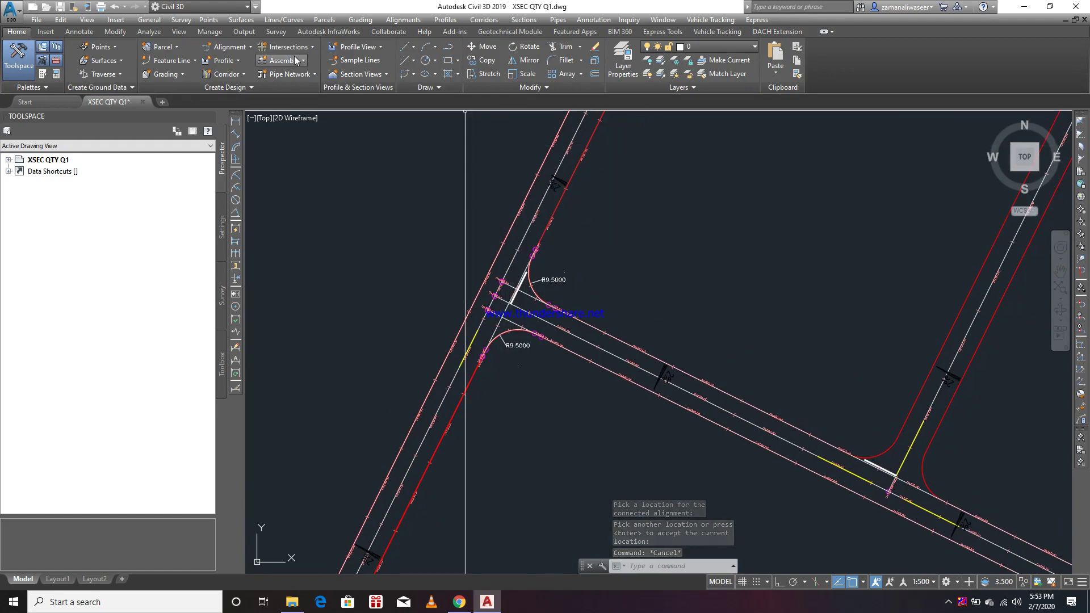
{"action": "left_click", "coordinate": [102, 48]}
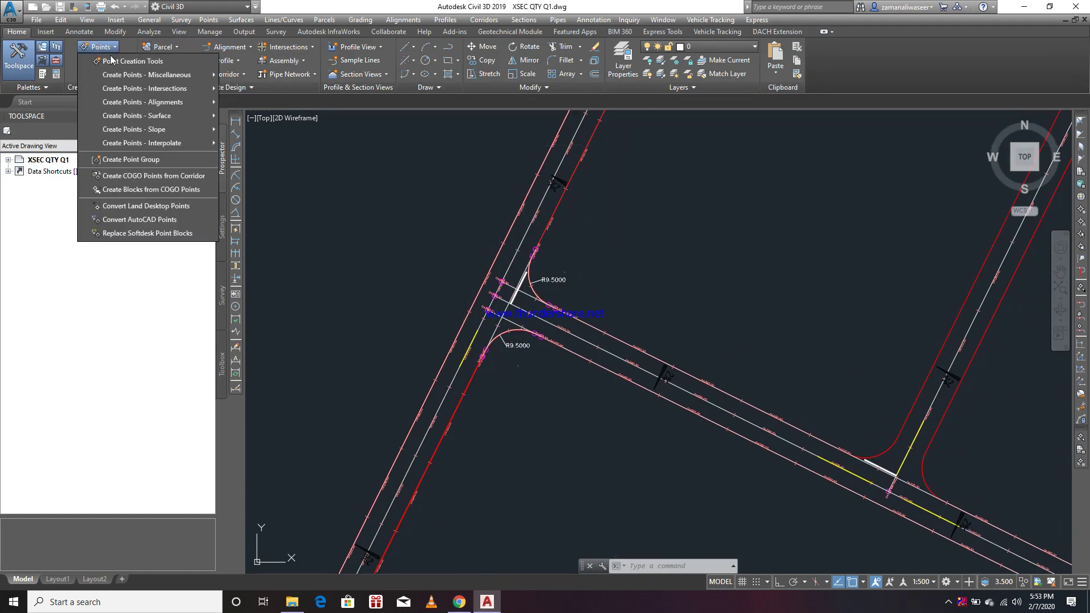
{"action": "left_click", "coordinate": [125, 61]}
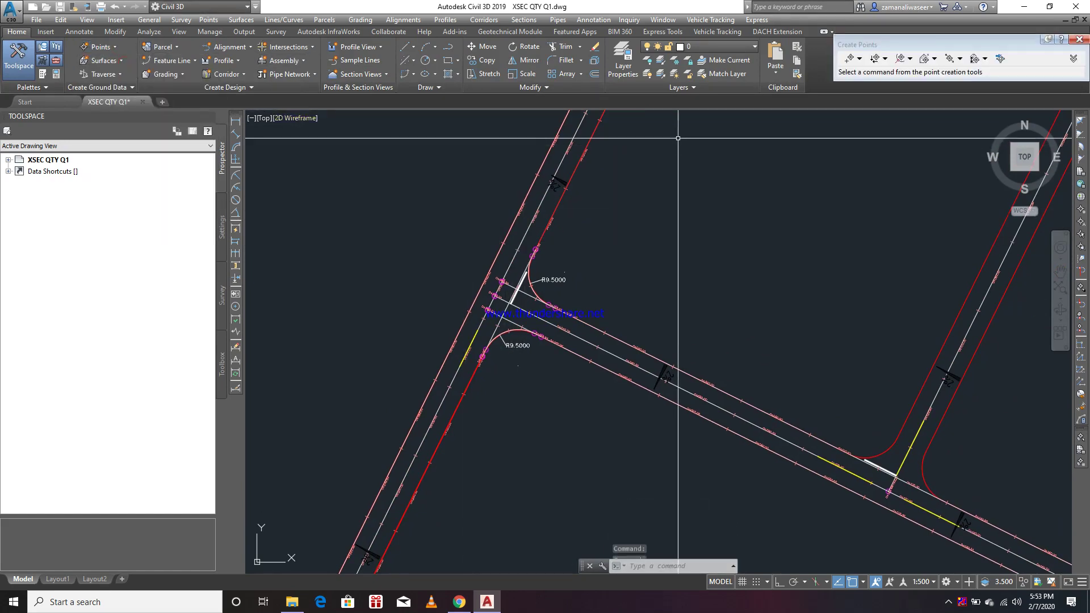
{"action": "mouse_move", "coordinate": [938, 45]}
{"action": "left_mouse_down"}
{"action": "mouse_move", "coordinate": [800, 79]}
{"action": "mouse_move", "coordinate": [798, 106]}
{"action": "left_mouse_up"}
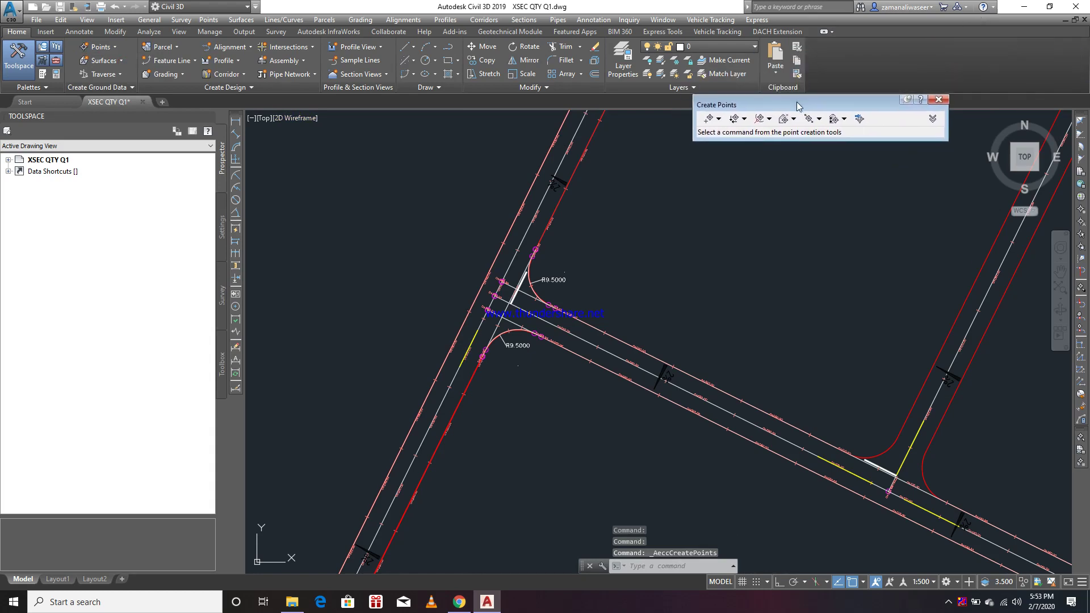
{"action": "left_click", "coordinate": [769, 119]}
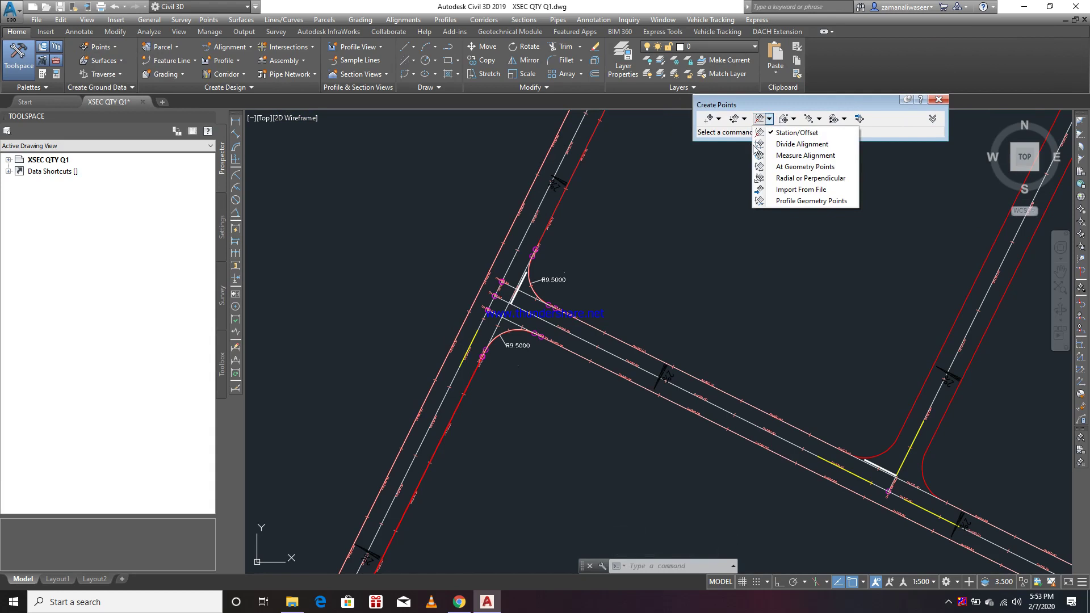
{"action": "left_click", "coordinate": [793, 160]}
{"action": "scroll", "coordinate": [491, 262], "scroll_direction": "up", "scroll_amount": 2}
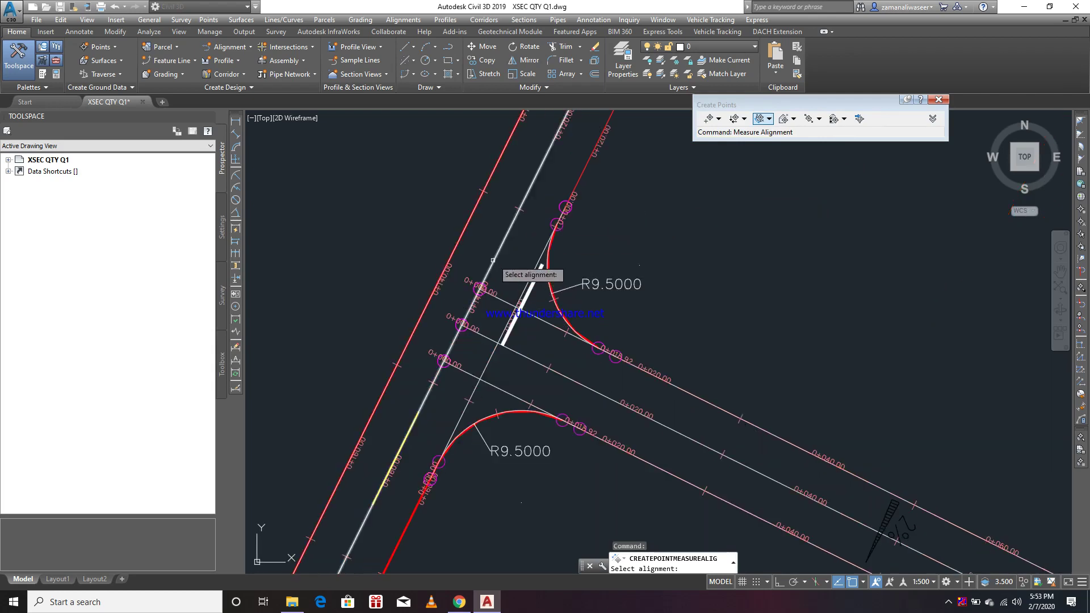
Choose the RD-A95 centerline alignment and its RD-A95 profile as the source for the measured points.
{"action": "left_click", "coordinate": [500, 249]}
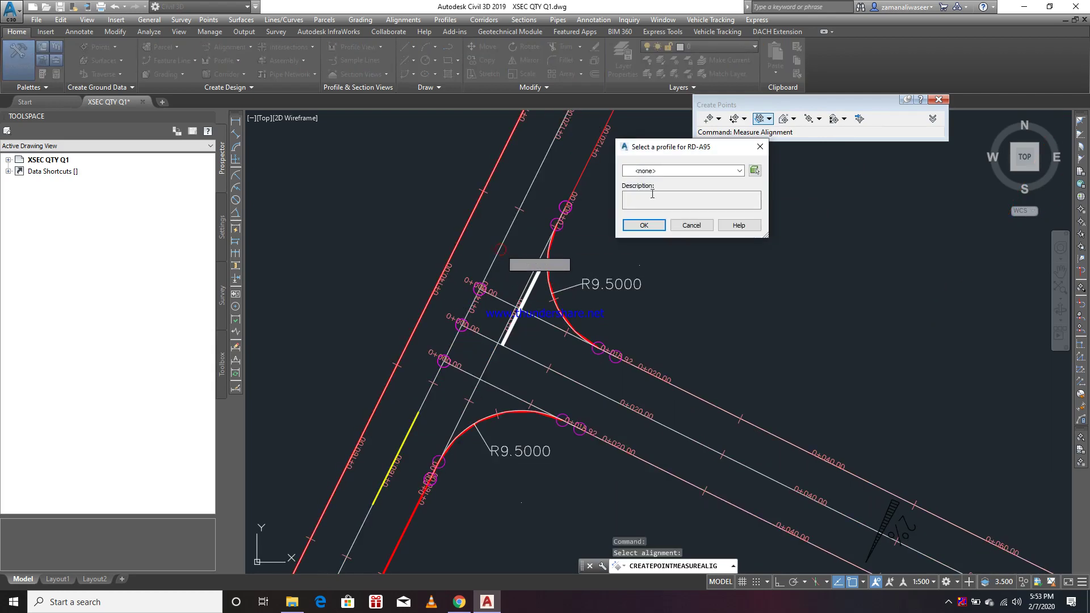
{"action": "left_click", "coordinate": [674, 171]}
{"action": "left_click", "coordinate": [651, 208]}
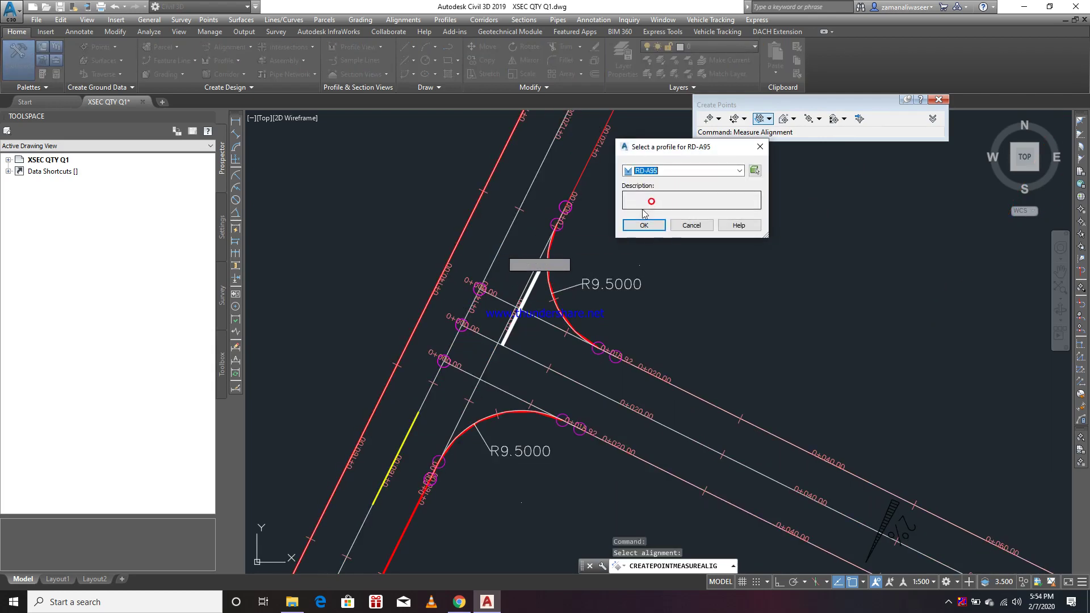
{"action": "left_click", "coordinate": [643, 225]}
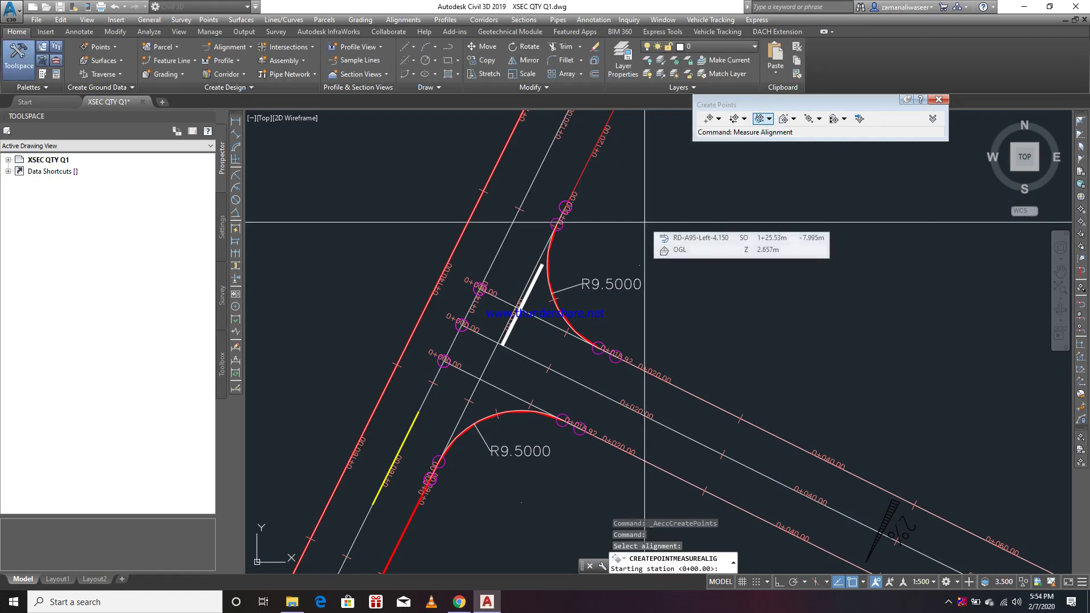
Create points along RD-A95 from station 0+00.00 to 3+94.90 at zero offset and 5 m intervals, accepting the default descriptions.
{"action": "key", "text": "Return"}
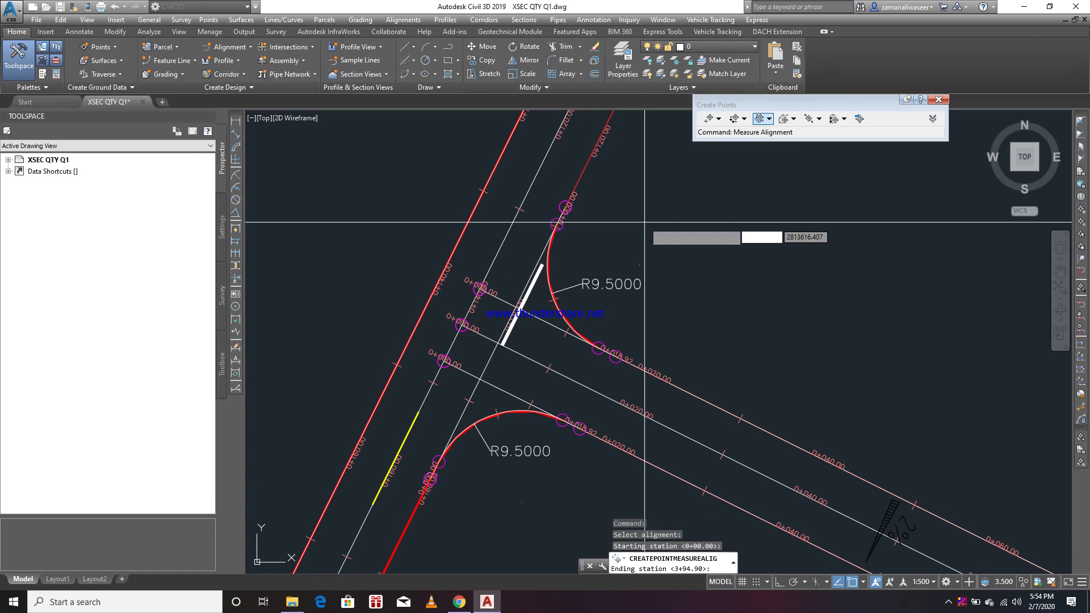
{"action": "key", "text": "Return"}
{"action": "key", "text": "Return"}
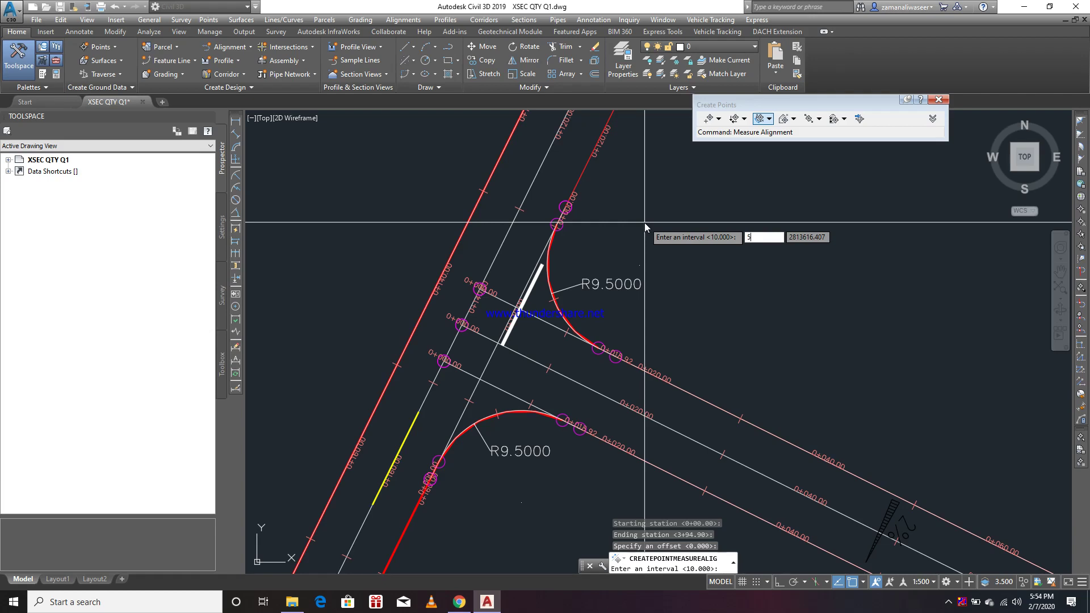
{"action": "key", "text": "Return"}
{"action": "key", "text": "Return"}
{"action": "key", "text": "Return"}
{"action": "key", "text": "Return"}
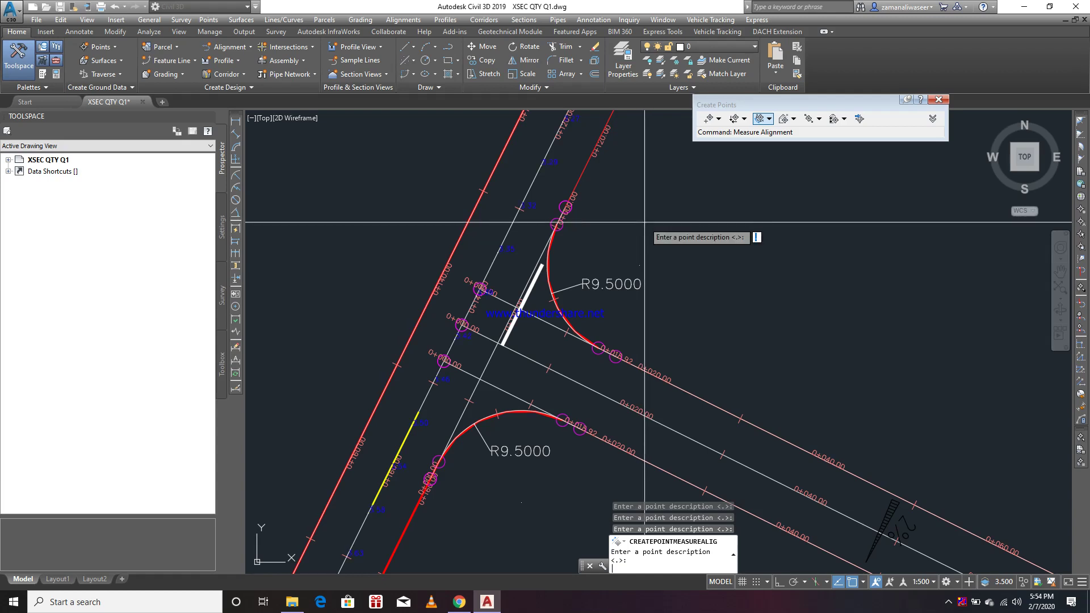
{"action": "key", "text": "Return"}
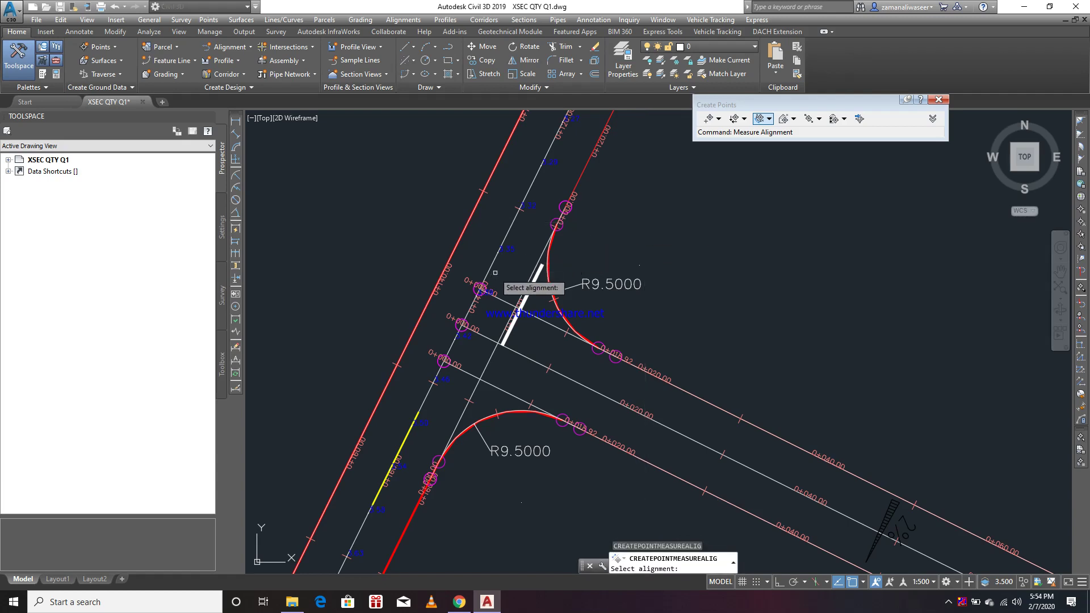
Choose the RD-A95-Left-4.150 offset alignment and its RD-A95-Left-4.150 - -4.150 profile as the source for the measured points.
{"action": "scroll", "coordinate": [514, 292], "scroll_direction": "up", "scroll_amount": 4}
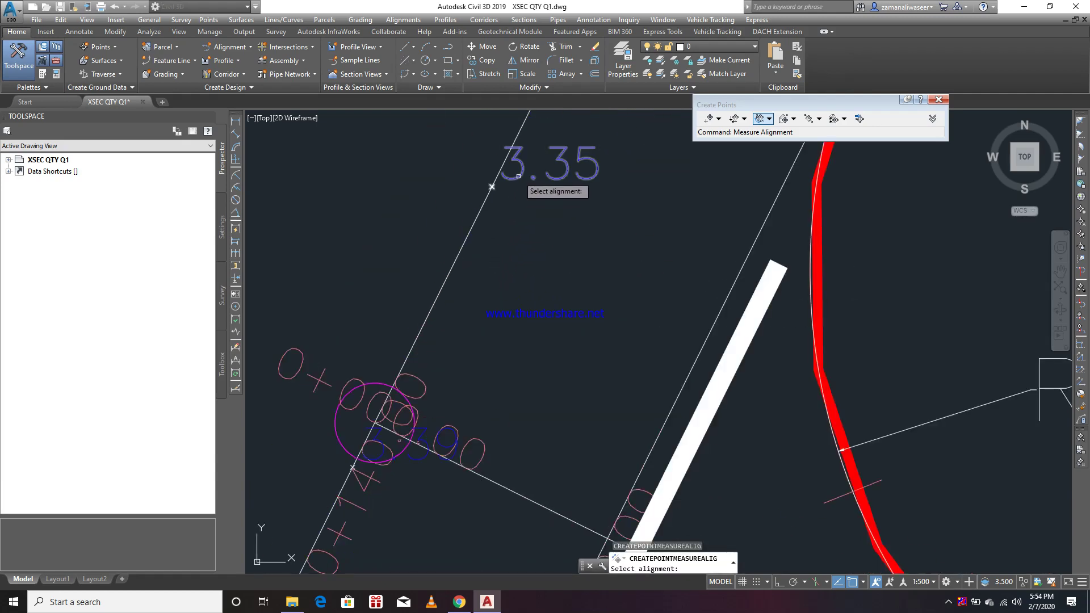
{"action": "scroll", "coordinate": [477, 268], "scroll_direction": "down", "scroll_amount": 4}
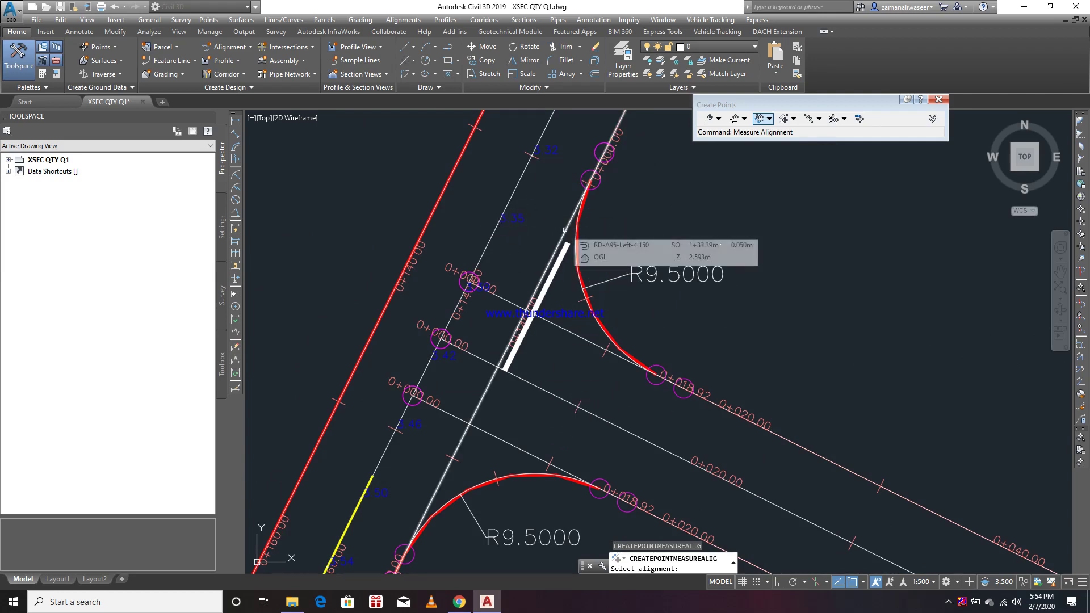
{"action": "left_click", "coordinate": [565, 229]}
{"action": "left_click", "coordinate": [682, 172]}
{"action": "left_click", "coordinate": [662, 195]}
{"action": "left_click", "coordinate": [668, 194]}
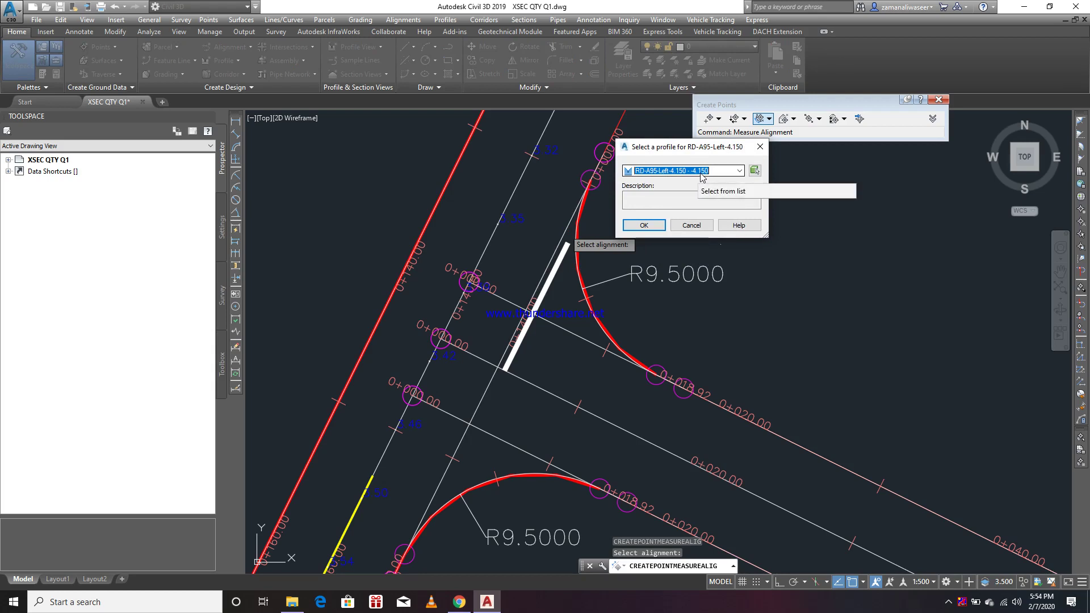
{"action": "left_click", "coordinate": [648, 225]}
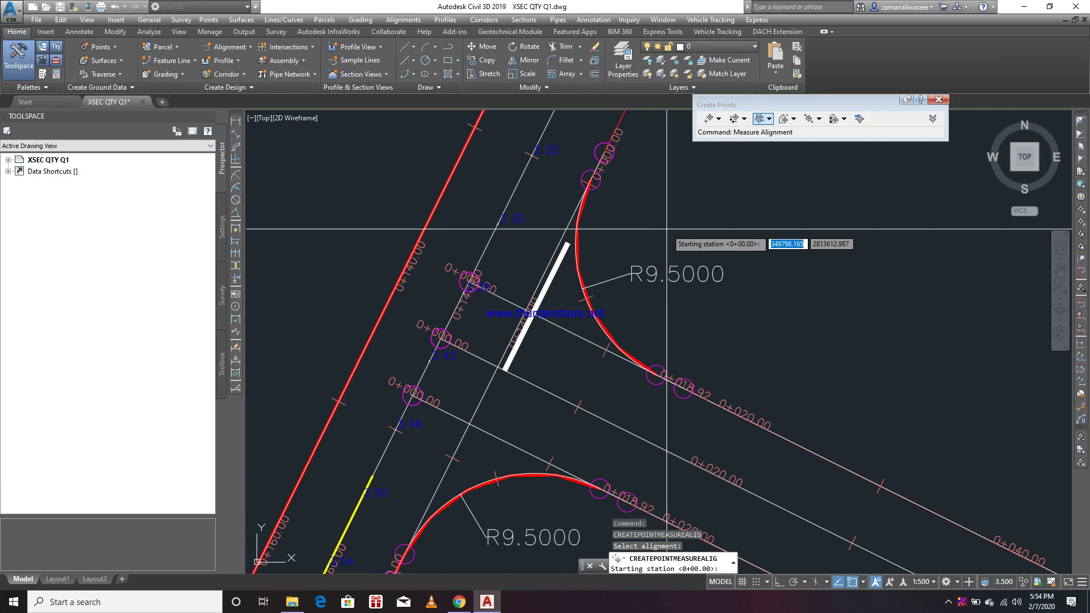
Create points along RD-A95-Left-4.150 from station 0+00.00 to 3+94.88 at zero offset and 5 m intervals, accepting the default descriptions.
{"action": "key", "text": "Return"}
{"action": "key", "text": "Return"}
{"action": "key", "text": "Return"}
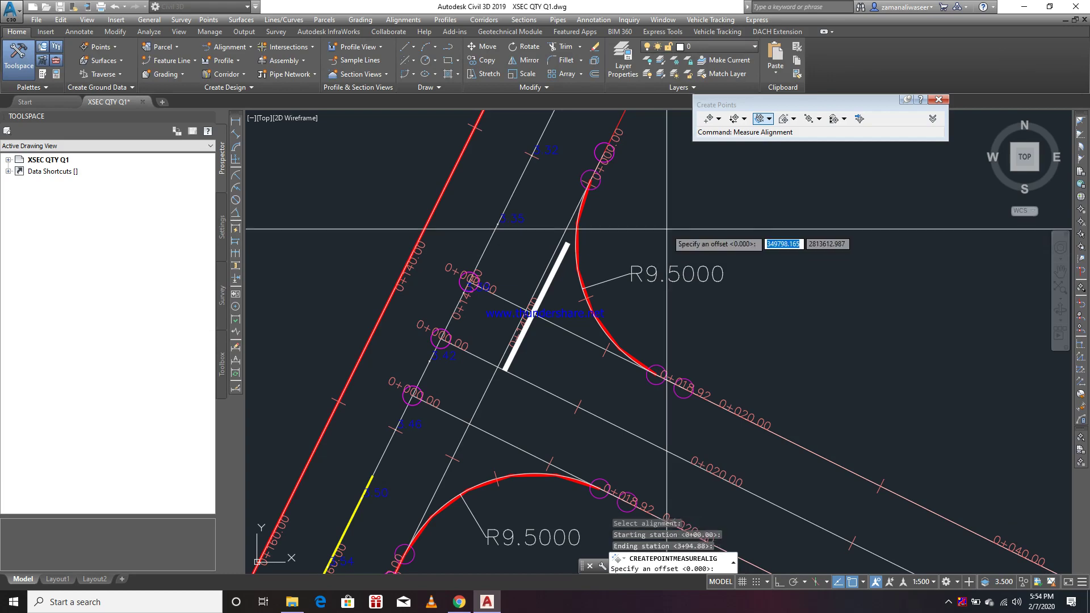
{"action": "type", "text": "5"}
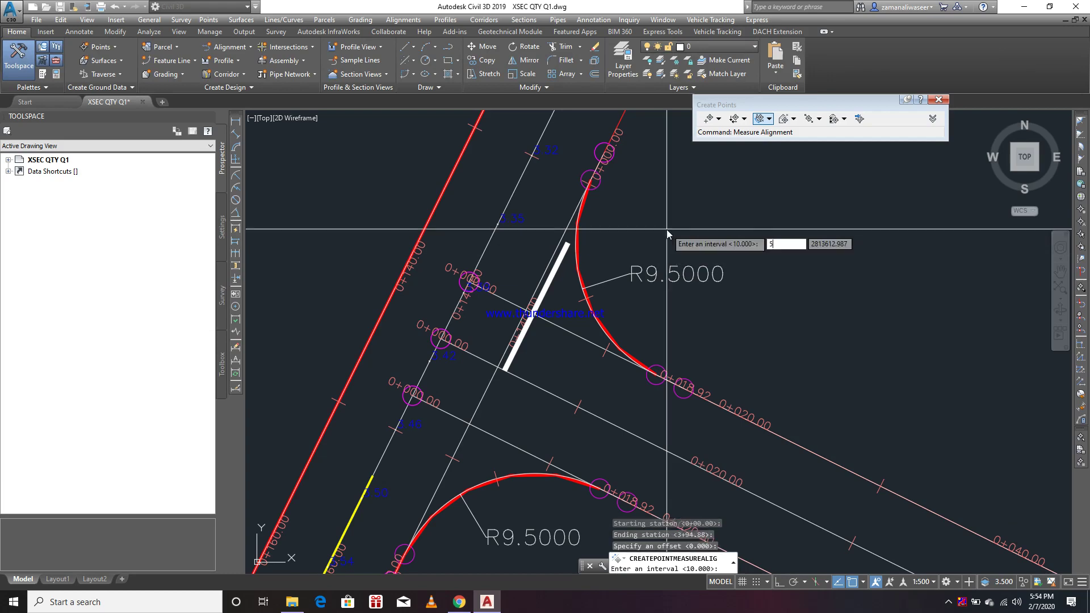
{"action": "key", "text": "Return"}
{"action": "key", "text": "Return"}
{"action": "key", "text": "Return"}
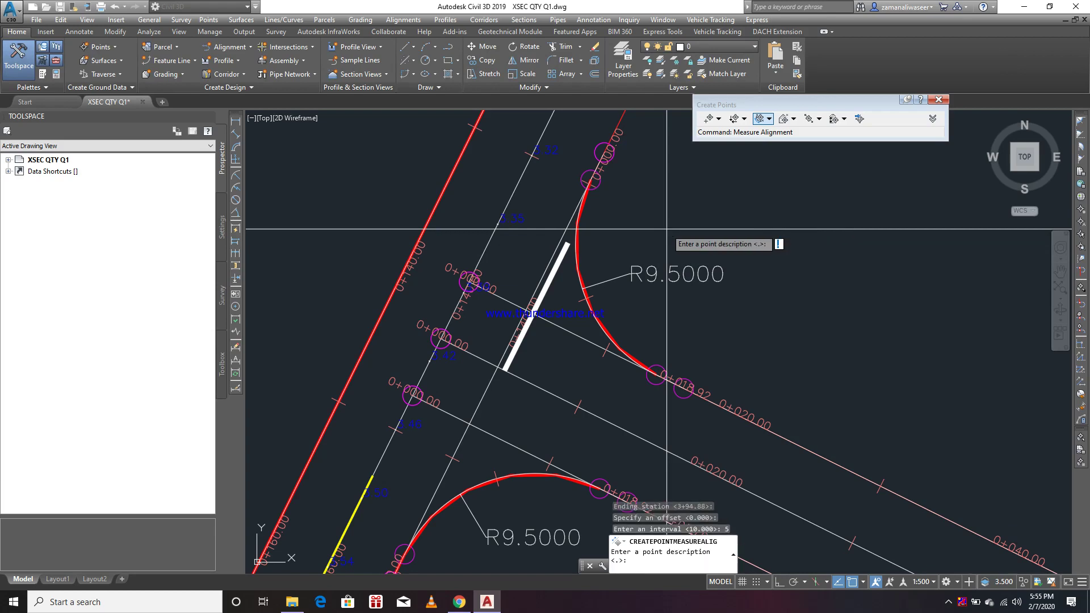
{"action": "key", "text": "Return"}
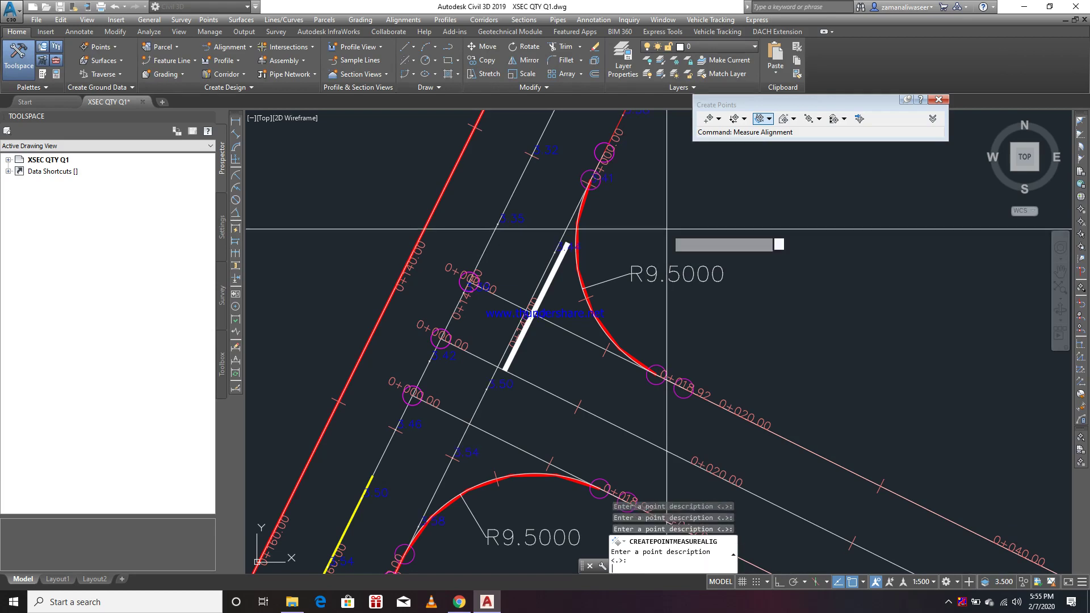
{"action": "key", "text": "Return"}
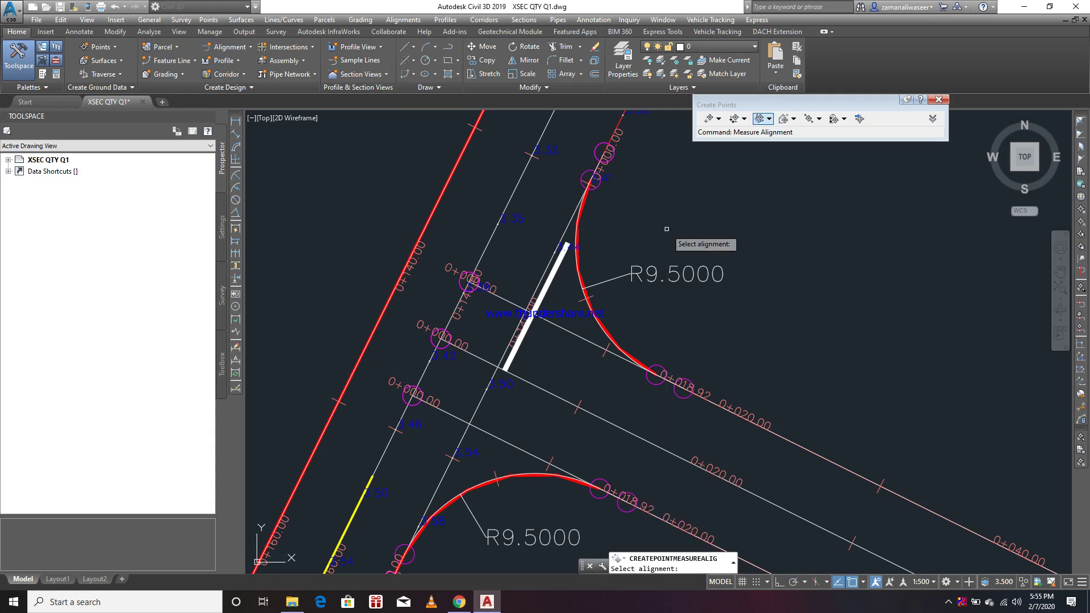
Choose the RD-A95-Right-4.150 offset alignment and its RD-A95-Right-4.150 - 4.150 profile as the source for the measured points.
{"action": "left_click", "coordinate": [442, 192]}
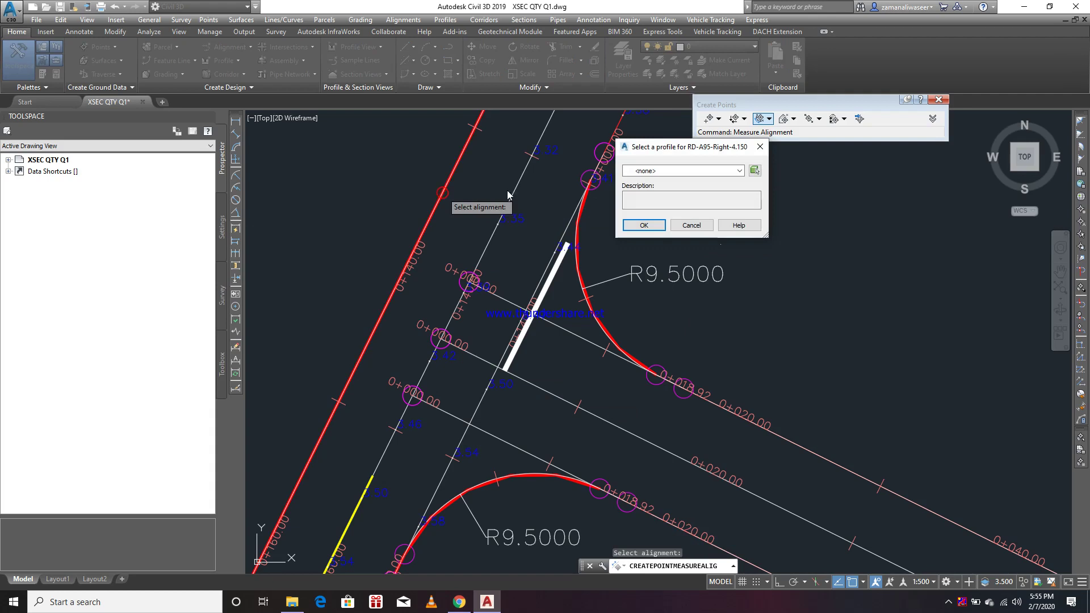
{"action": "left_click", "coordinate": [677, 171]}
{"action": "left_click", "coordinate": [665, 193]}
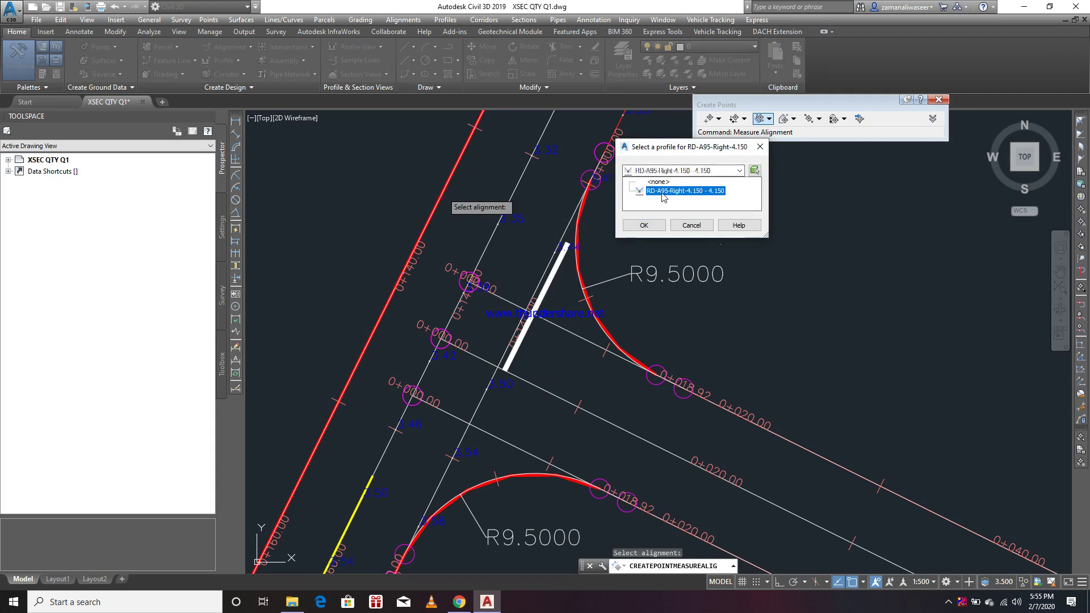
{"action": "left_click", "coordinate": [650, 224]}
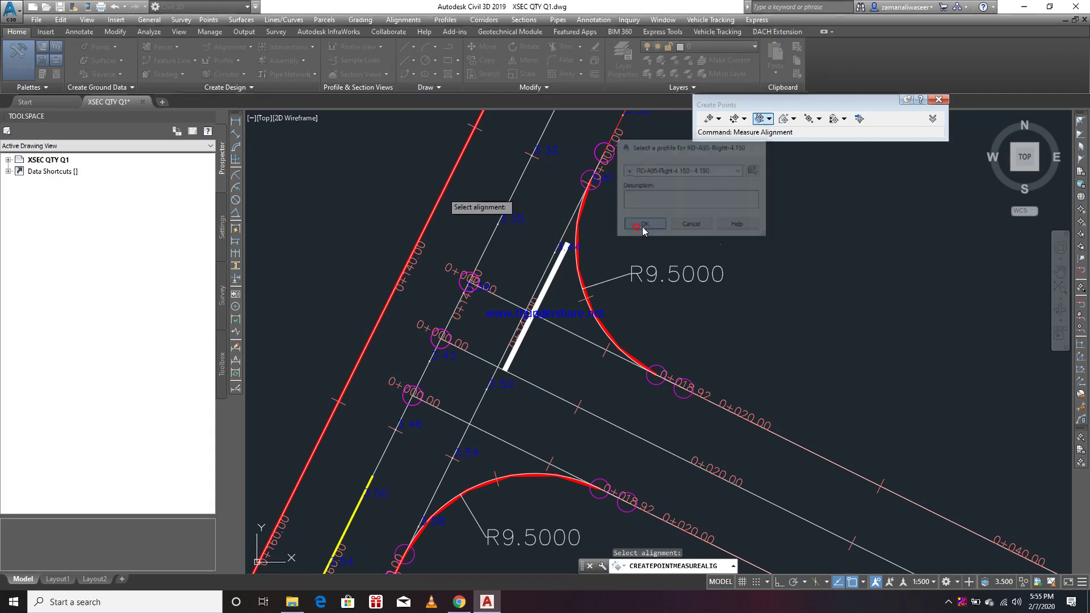
Create points along RD-A95-Right-4.150 from station 0+00.00 to 3+94.91 at zero offset and 5 m intervals, accepting the default descriptions.
{"action": "key", "text": "Return"}
{"action": "key", "text": "Return"}
{"action": "key", "text": "Return"}
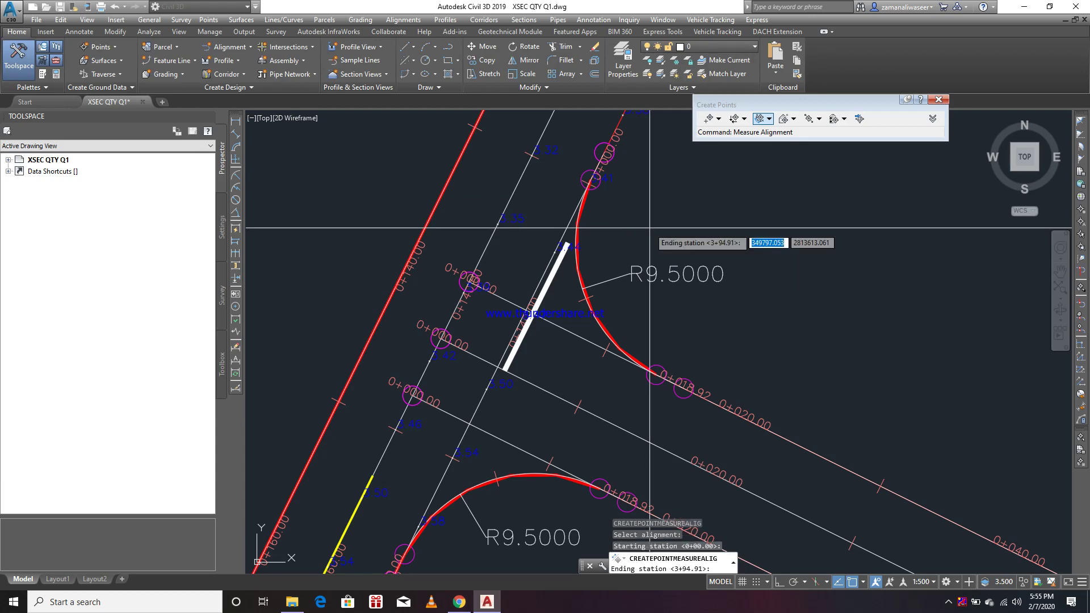
{"action": "key", "text": "Return"}
{"action": "key", "text": "Return"}
{"action": "key", "text": "Return"}
{"action": "key", "text": "Return"}
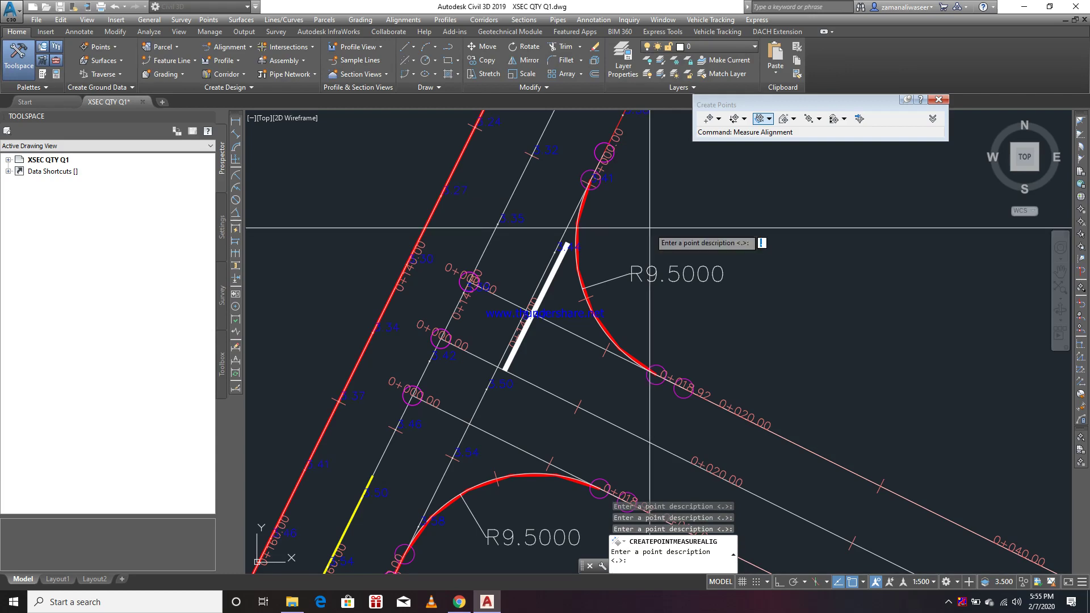
{"action": "key", "text": "Escape"}
{"action": "key", "text": "Return"}
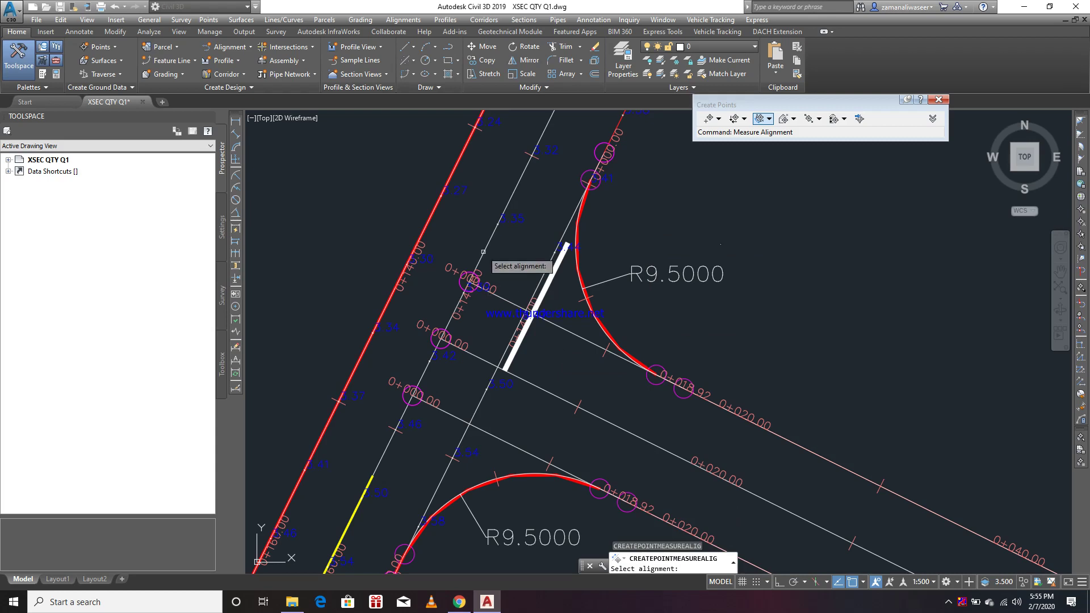
{"action": "scroll", "coordinate": [588, 219], "scroll_direction": "down", "scroll_amount": 4}
{"action": "scroll", "coordinate": [629, 375], "scroll_direction": "up", "scroll_amount": 2}
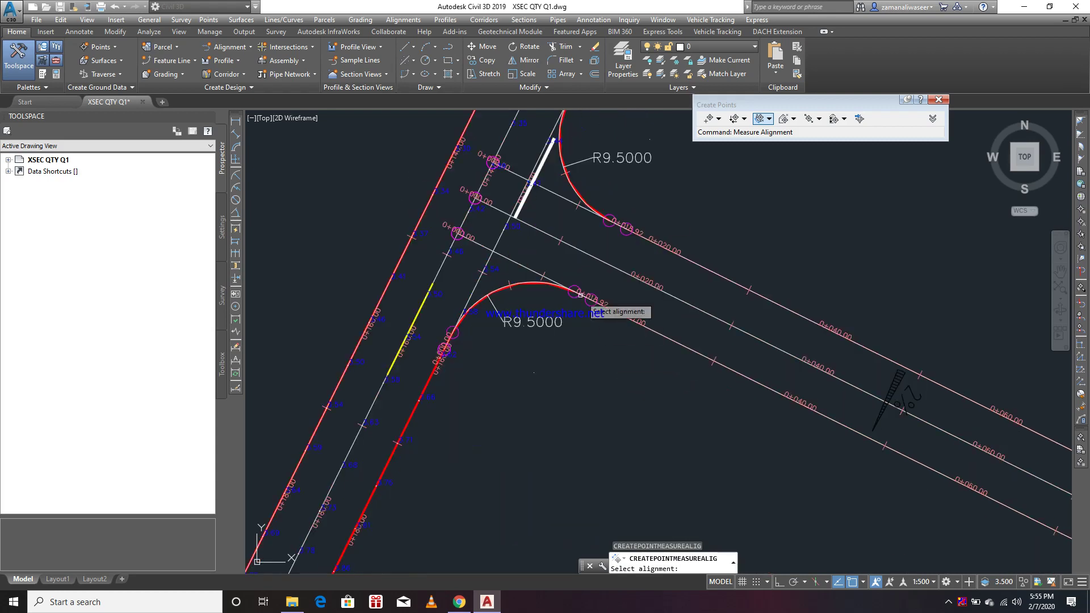
{"action": "left_click", "coordinate": [534, 225]}
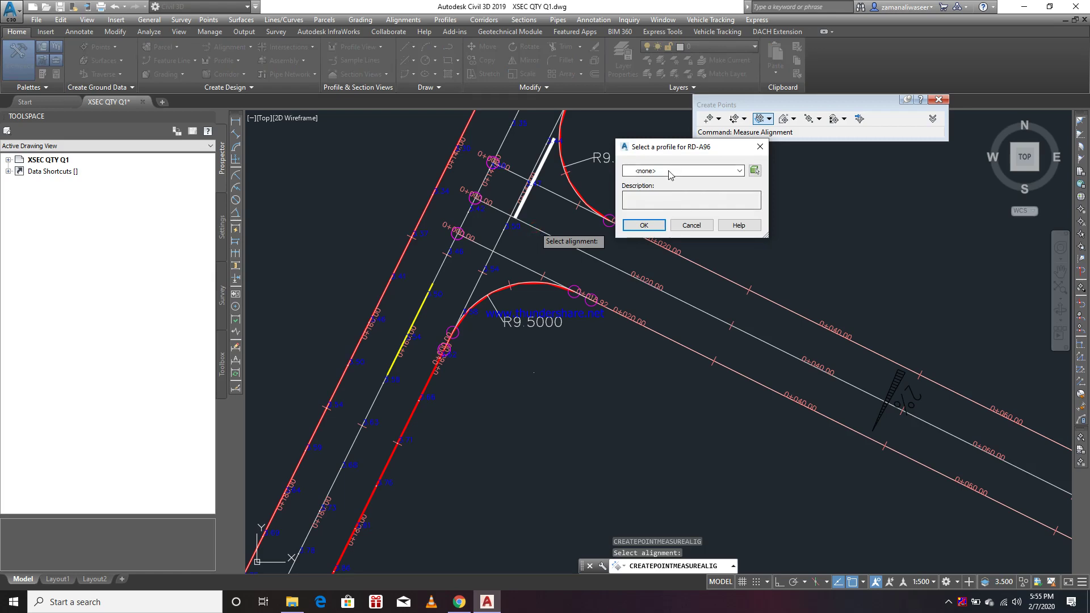
{"action": "left_click", "coordinate": [670, 172]}
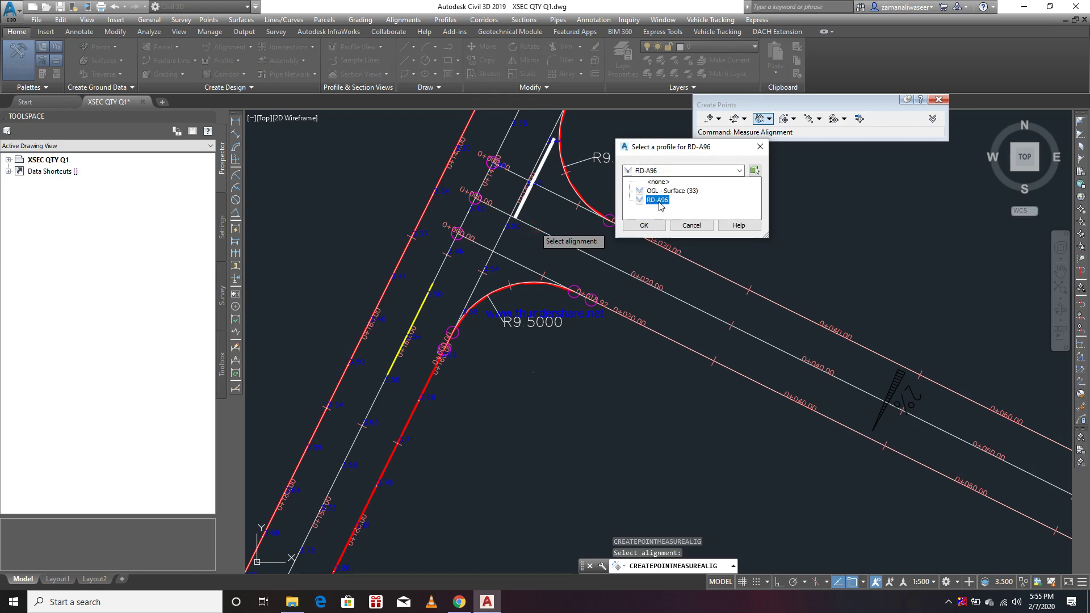
{"action": "left_click", "coordinate": [656, 200]}
{"action": "left_click", "coordinate": [644, 225]}
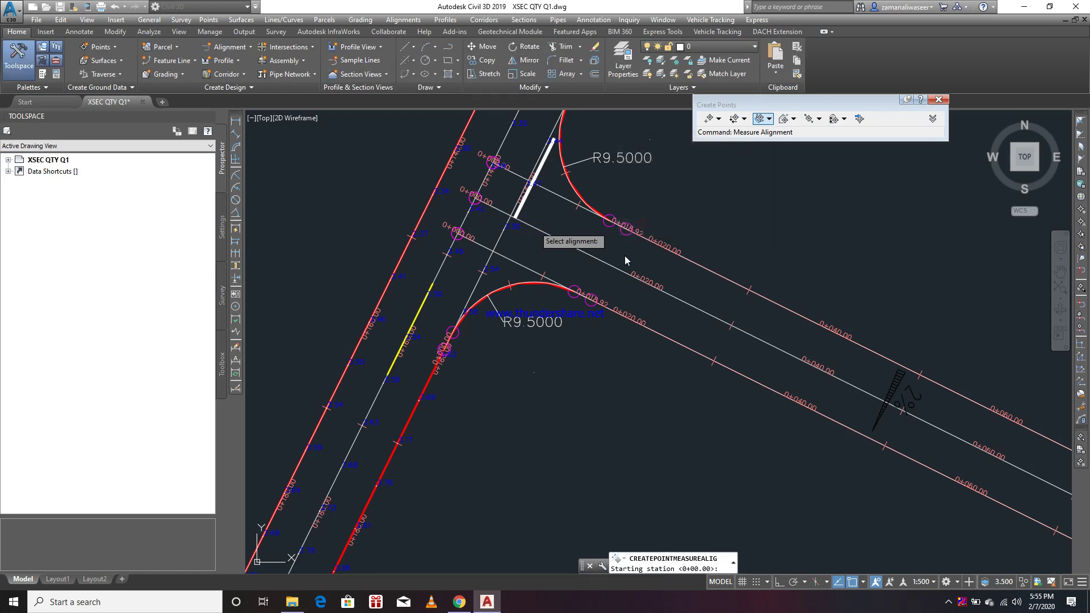
{"action": "key", "text": "Return"}
{"action": "key", "text": "Return"}
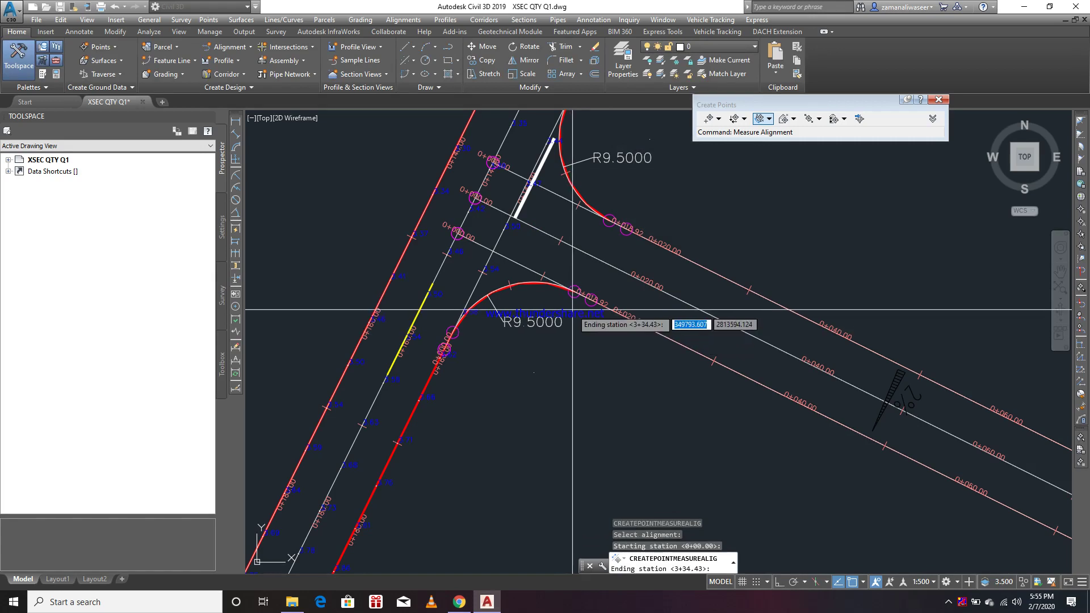
{"action": "key", "text": "Return"}
{"action": "key", "text": "Return"}
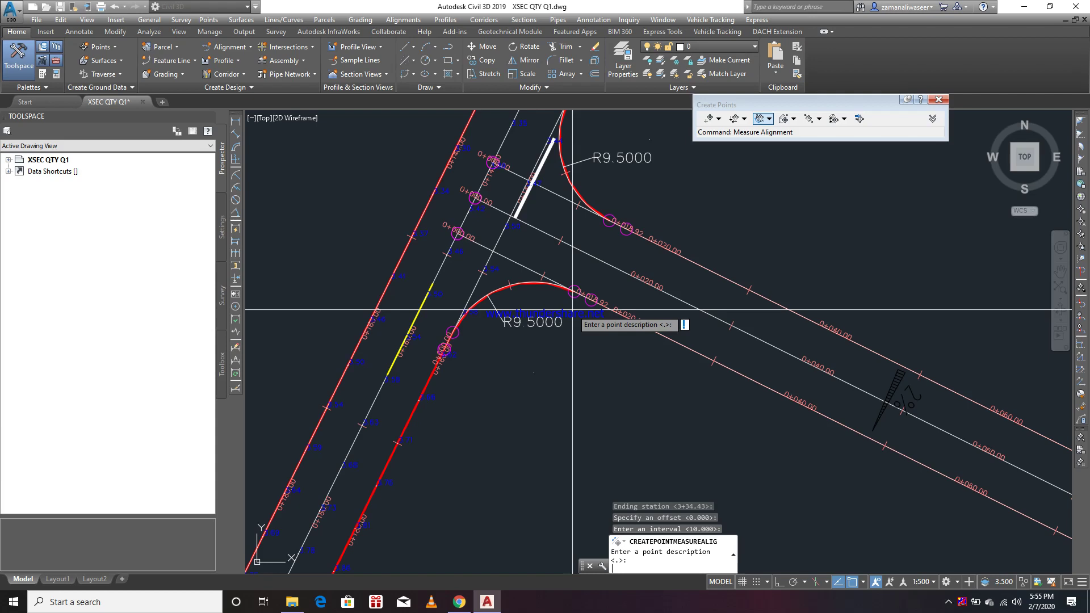
{"action": "key", "text": "Escape"}
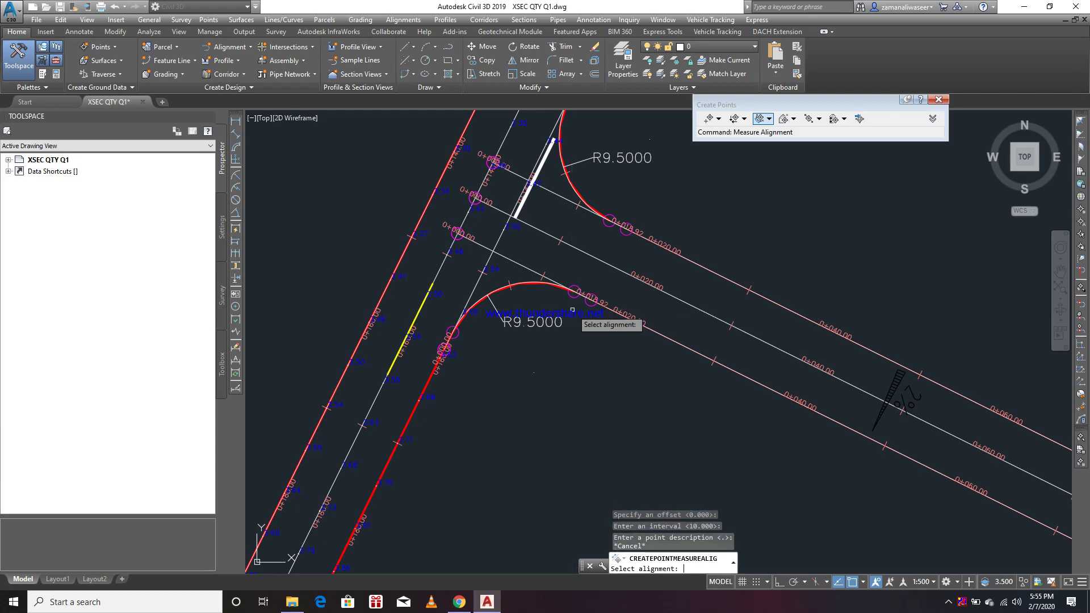
Choose the RD-A96 centerline alignment and its RD-A96 profile as the source for the measured points.
{"action": "left_click", "coordinate": [591, 256]}
{"action": "left_click", "coordinate": [656, 171]}
{"action": "left_click", "coordinate": [646, 199]}
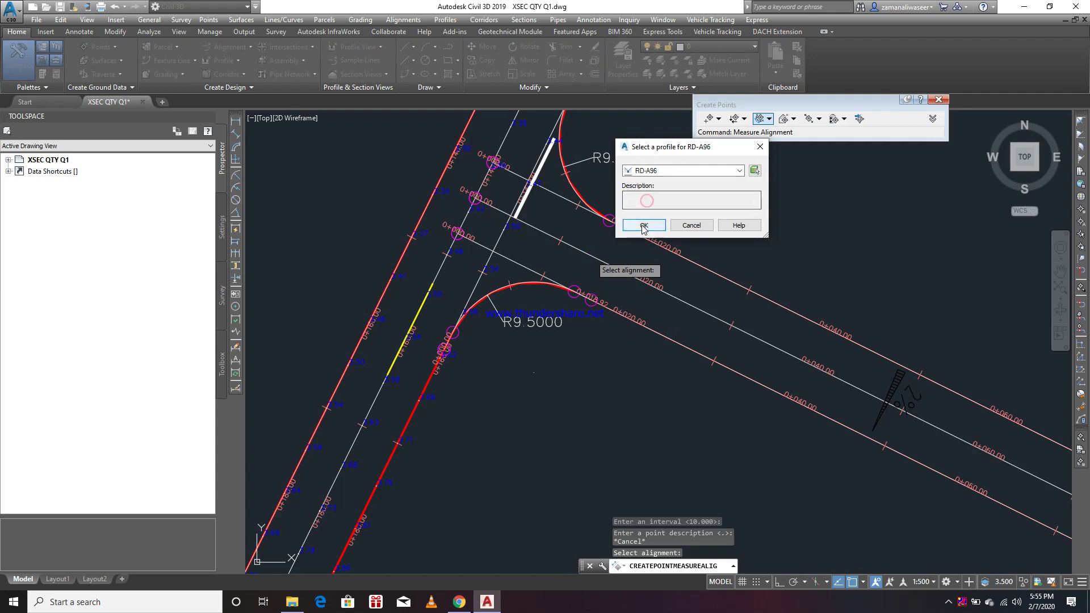
{"action": "left_click", "coordinate": [644, 226]}
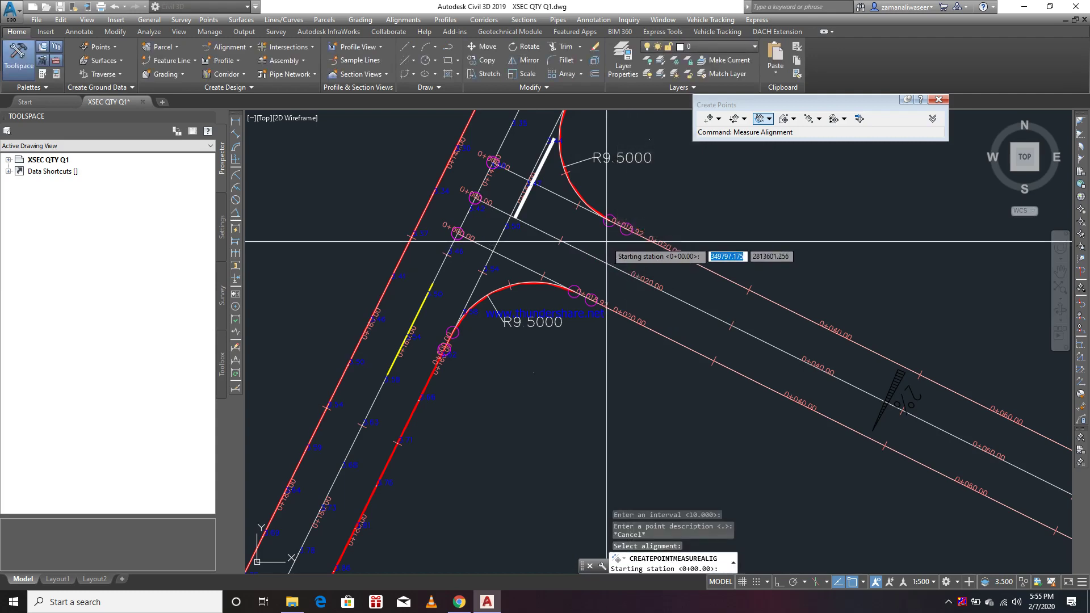
Create points along RD-A96 from station 0+00.00 to 3+34.43 at zero offset and 5 m intervals, accepting the default descriptions.
{"action": "key", "text": "Return"}
{"action": "key", "text": "Return"}
{"action": "key", "text": "Return"}
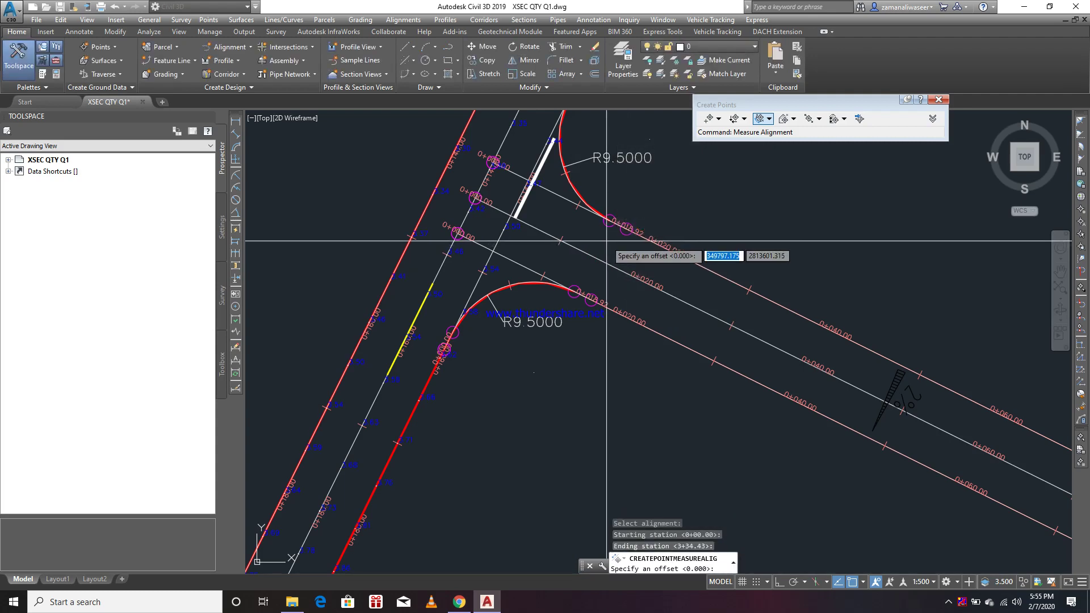
{"action": "type", "text": "5"}
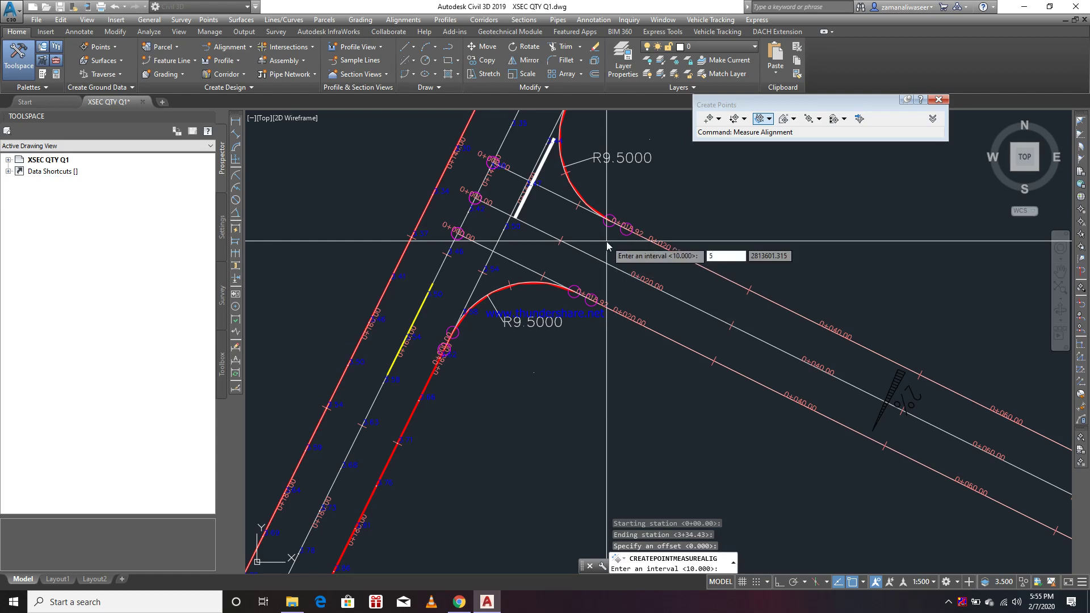
{"action": "key", "text": "Return"}
{"action": "key", "text": "Return"}
{"action": "key", "text": "Return"}
{"action": "key", "text": "Return"}
{"action": "key", "text": "Return"}
{"action": "key", "text": "Return"}
{"action": "key", "text": "Return"}
{"action": "key", "text": "Return"}
{"action": "key", "text": "Return"}
{"action": "key", "text": "Return"}
{"action": "key", "text": "Return"}
{"action": "key", "text": "Return"}
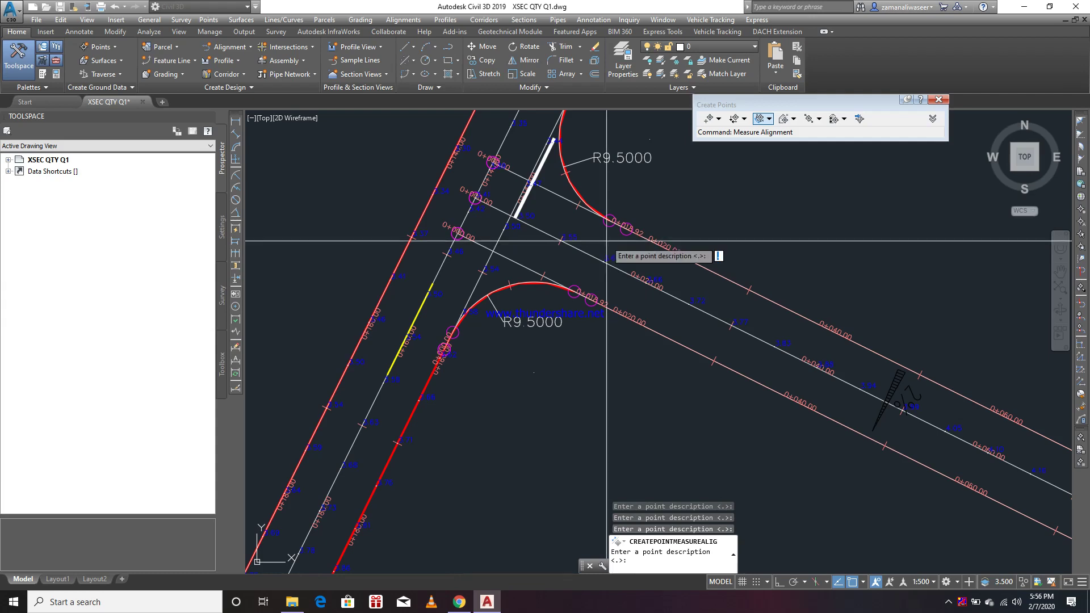
{"action": "key", "text": "Escape"}
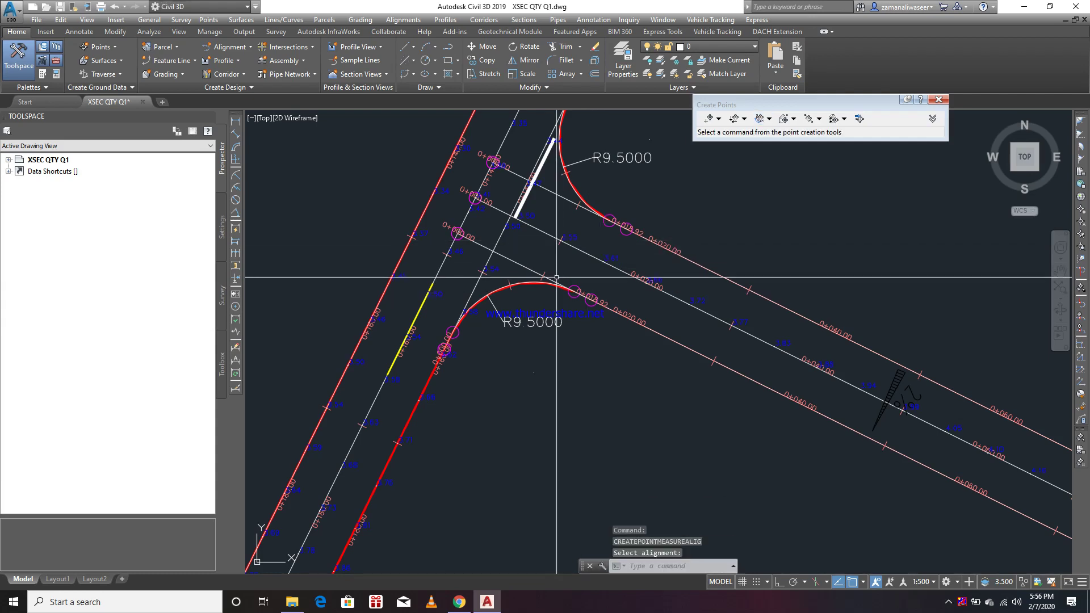
{"action": "key", "text": "Return"}
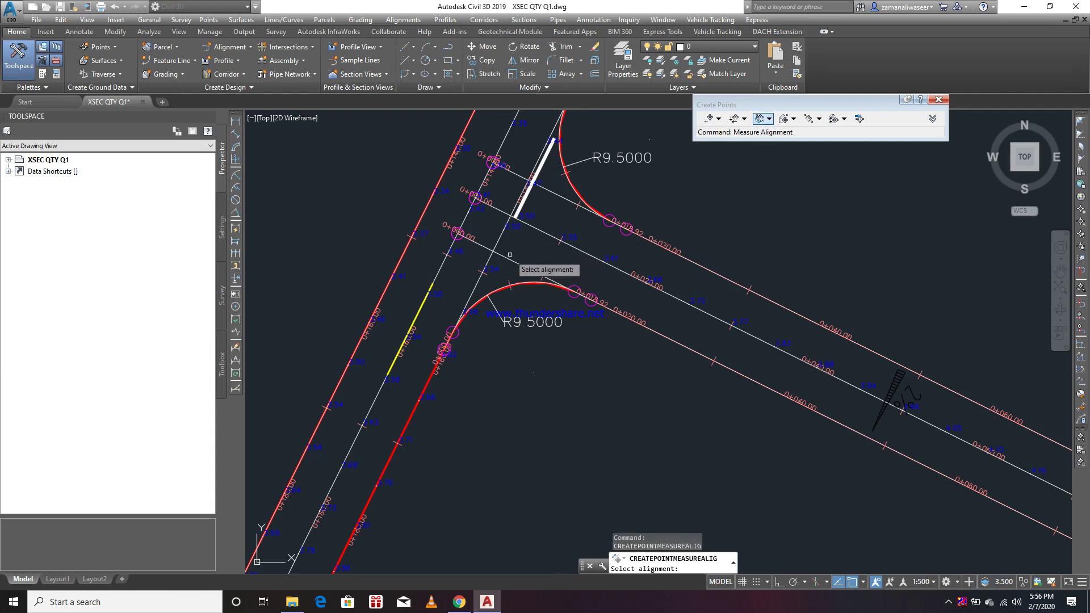
{"action": "left_click", "coordinate": [511, 262]}
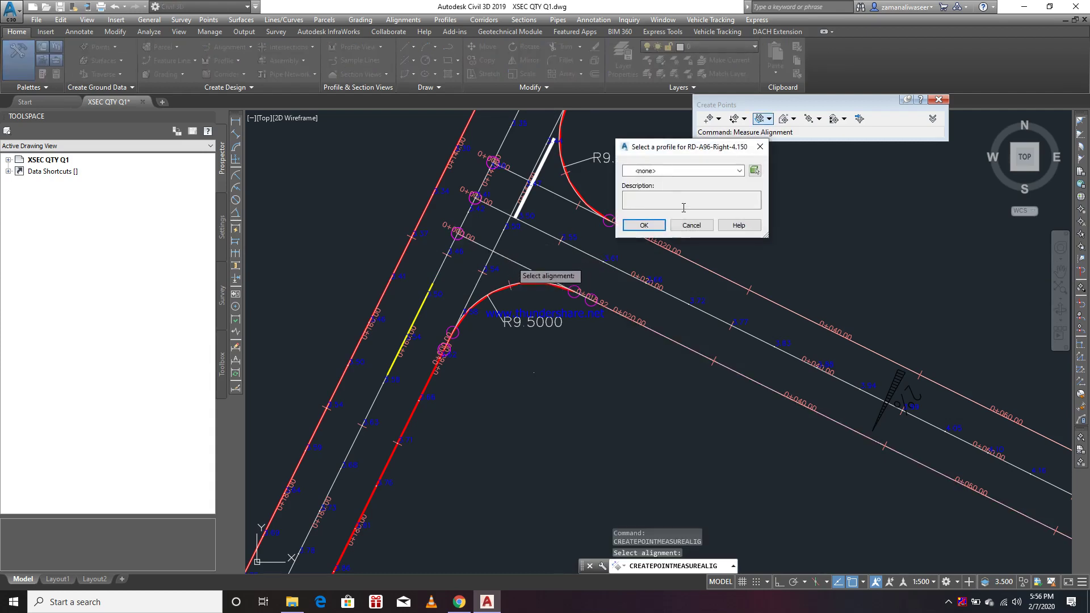
{"action": "left_click", "coordinate": [670, 171]}
{"action": "left_click", "coordinate": [661, 193]}
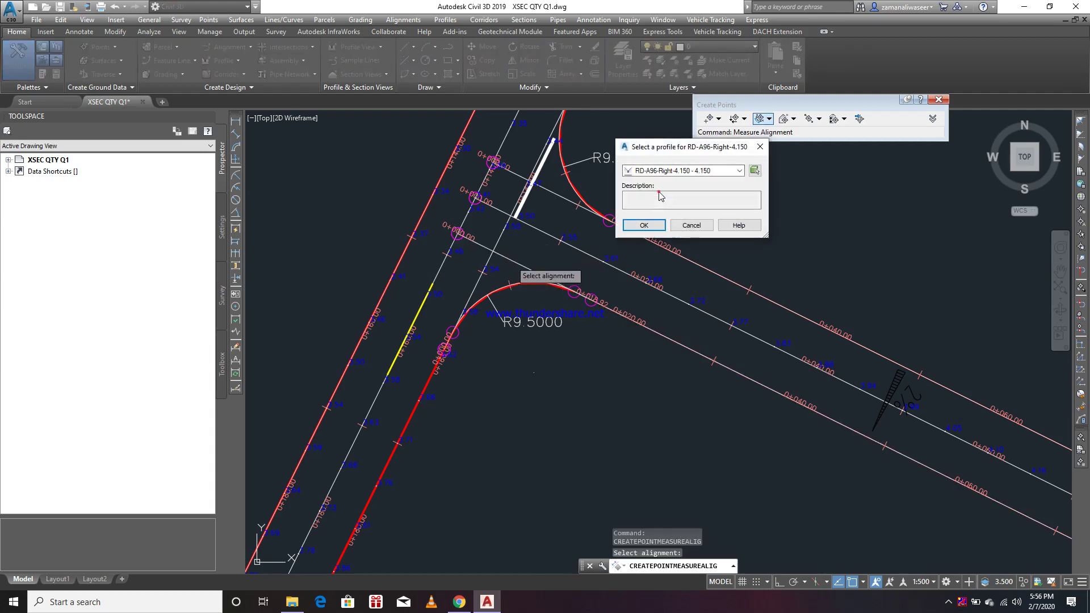
{"action": "left_click", "coordinate": [643, 226]}
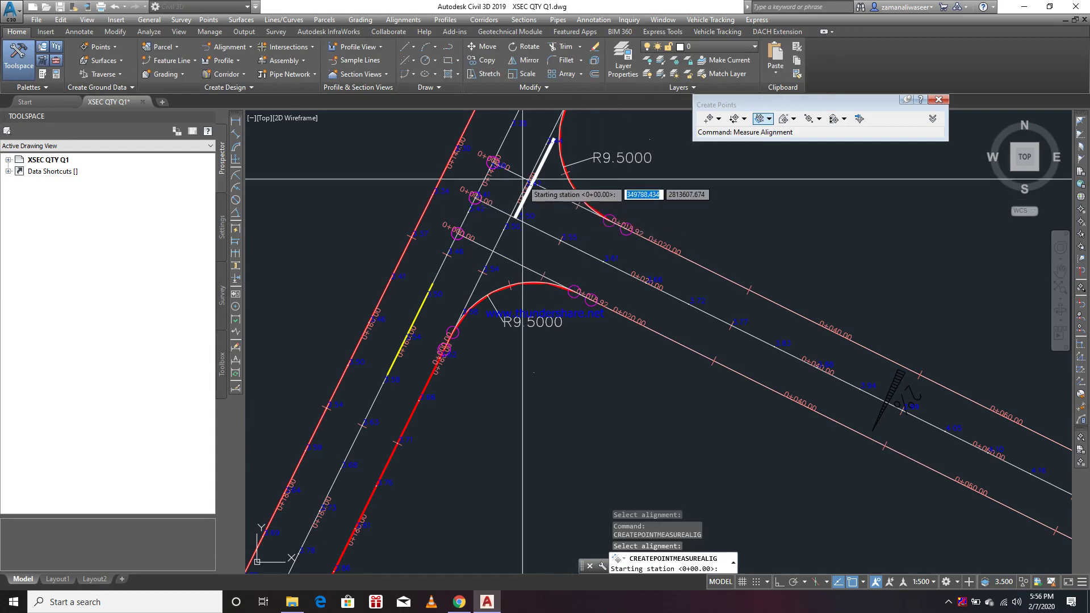
{"action": "key", "text": "Escape"}
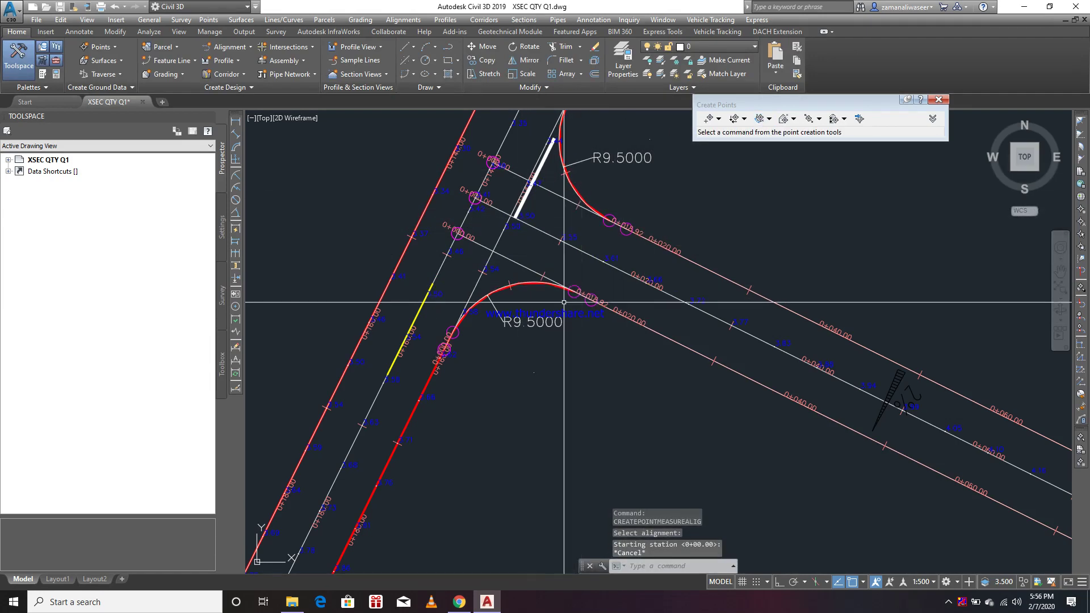
Choose the lower R9.5000 curb-return alignment and its Connected Alignment - (3) - (3) profile as the source for the measured points.
{"action": "scroll", "coordinate": [500, 287], "scroll_direction": "up", "scroll_amount": 2}
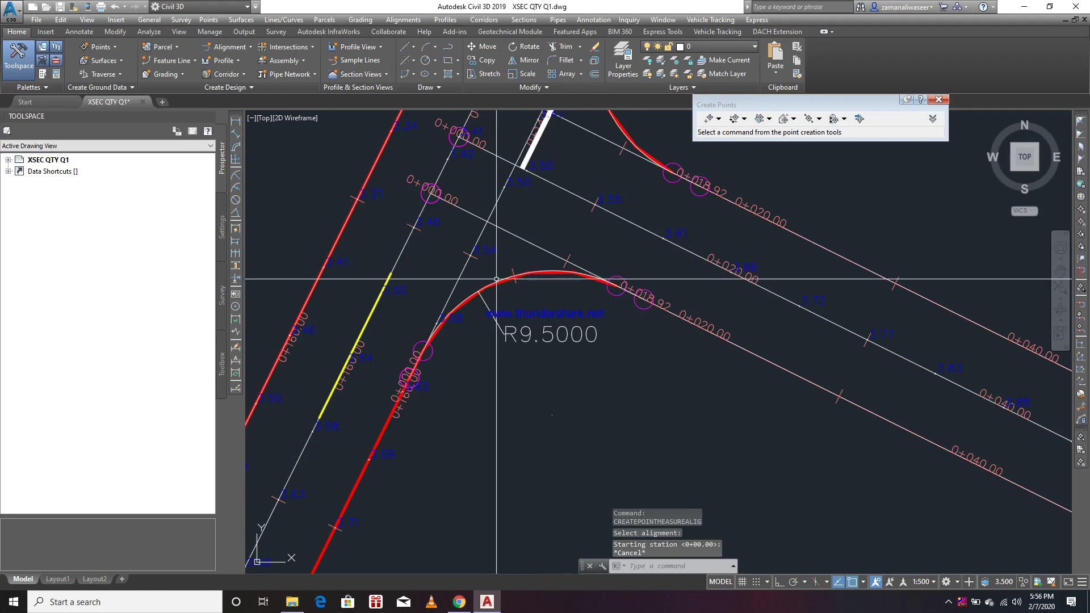
{"action": "key", "text": "Return"}
{"action": "left_click", "coordinate": [495, 281]}
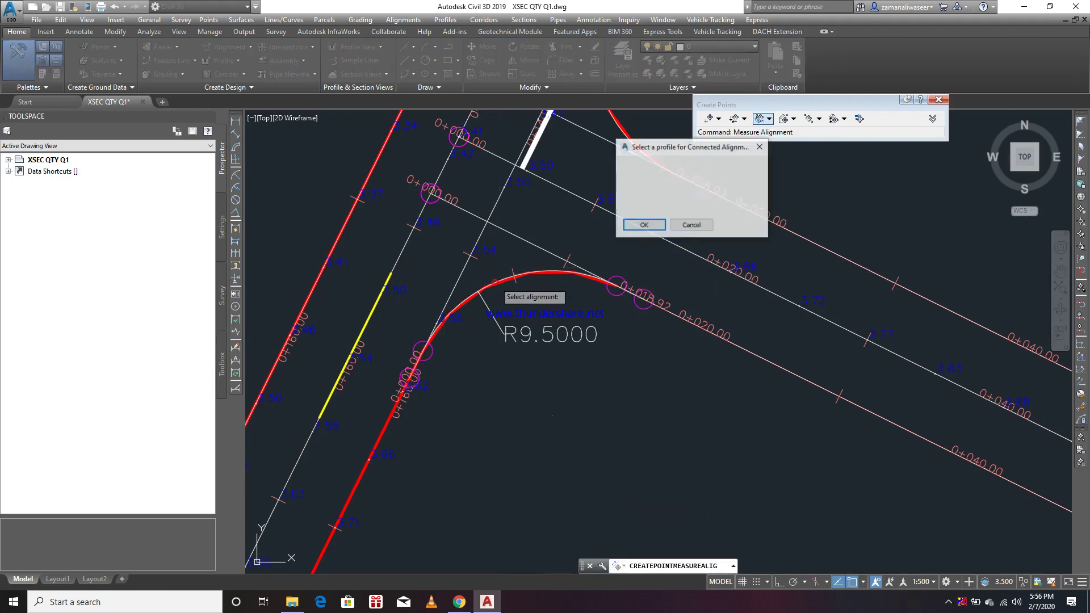
{"action": "left_click", "coordinate": [693, 171]}
{"action": "left_click", "coordinate": [673, 192]}
{"action": "left_click", "coordinate": [674, 193]}
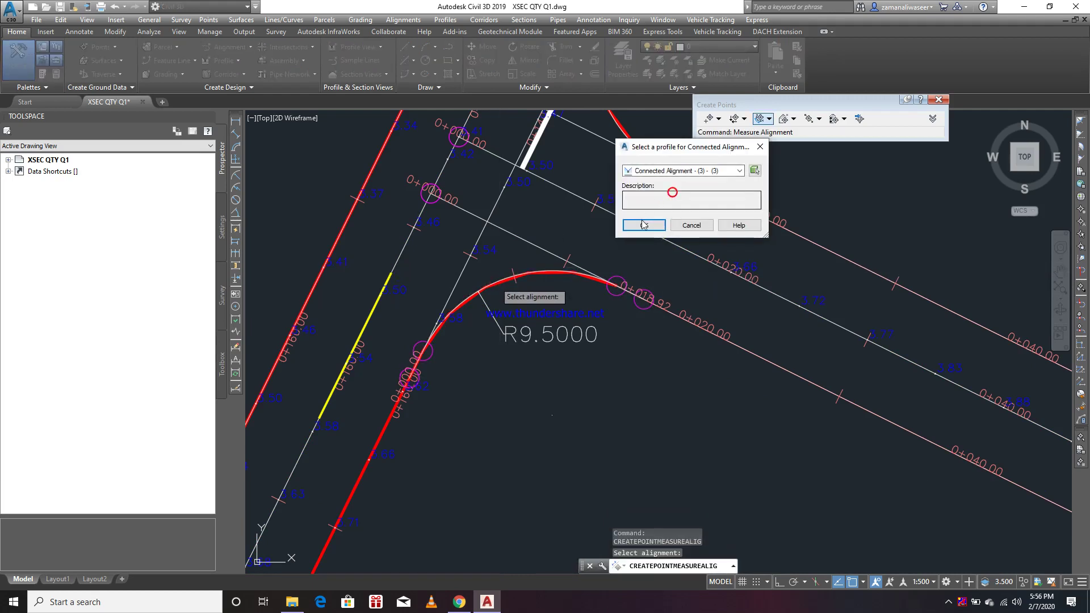
{"action": "left_click", "coordinate": [641, 226]}
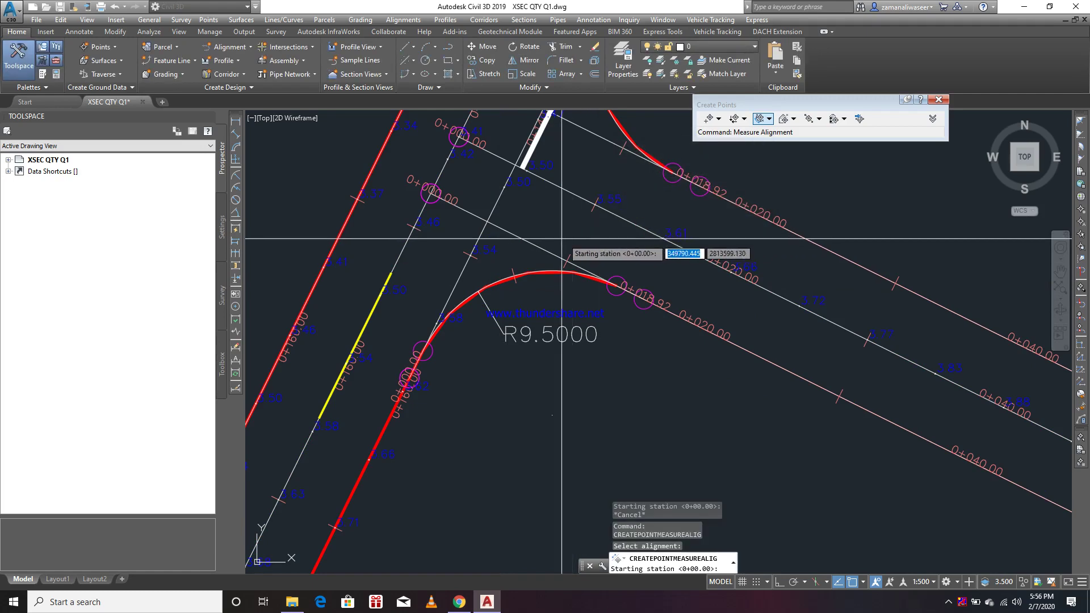
Create points along the lower curb return from station 0+00.00 to 0+18.92 at zero offset and 2 m intervals, accepting the default descriptions.
{"action": "key", "text": "Return"}
{"action": "key", "text": "Return"}
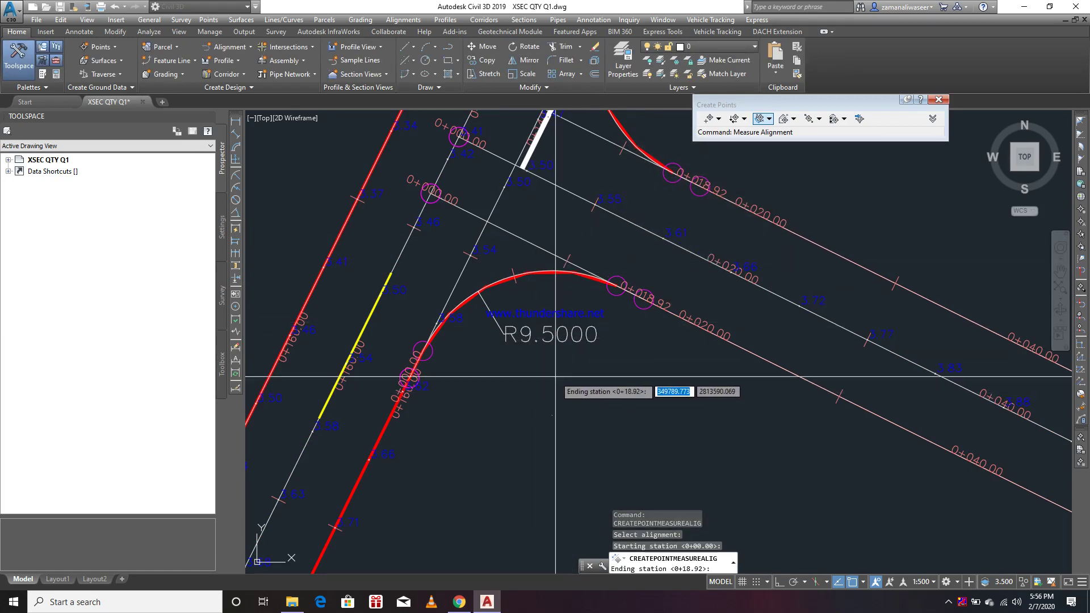
{"action": "key", "text": "Return"}
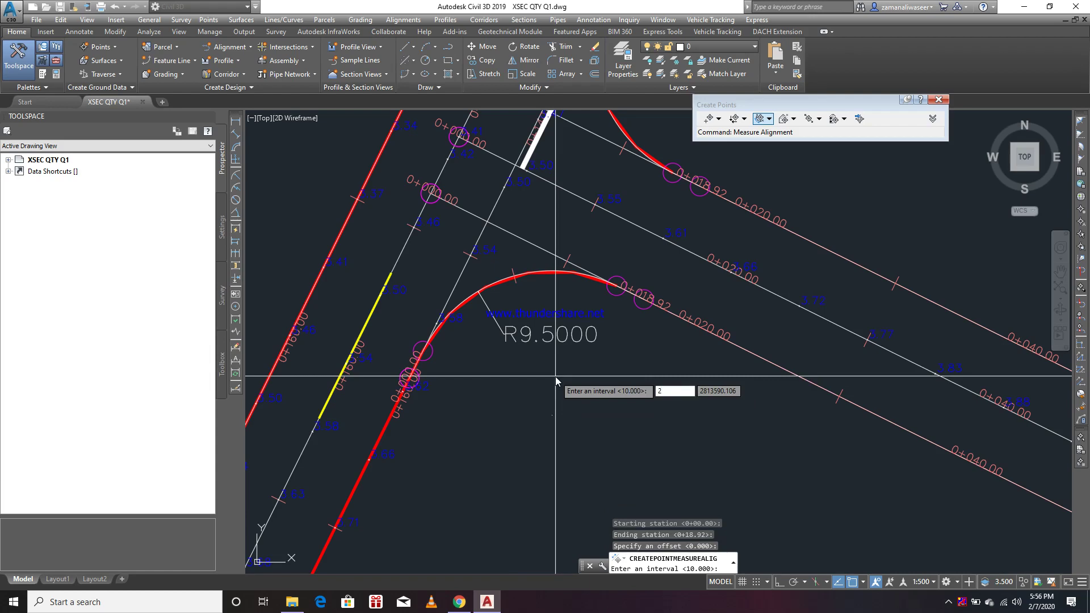
{"action": "key", "text": "Return"}
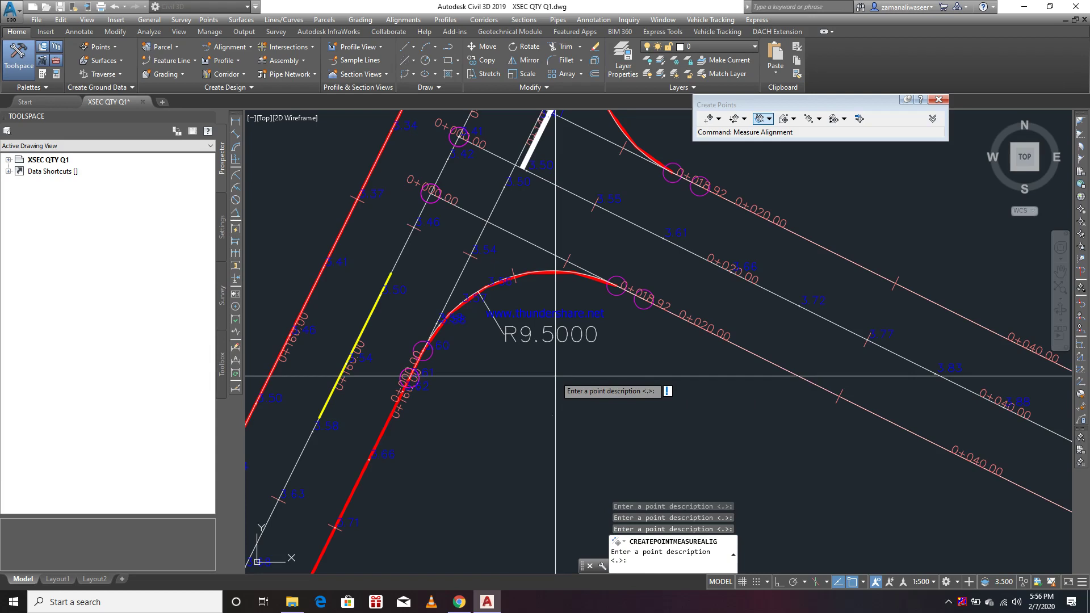
{"action": "key", "text": "Return"}
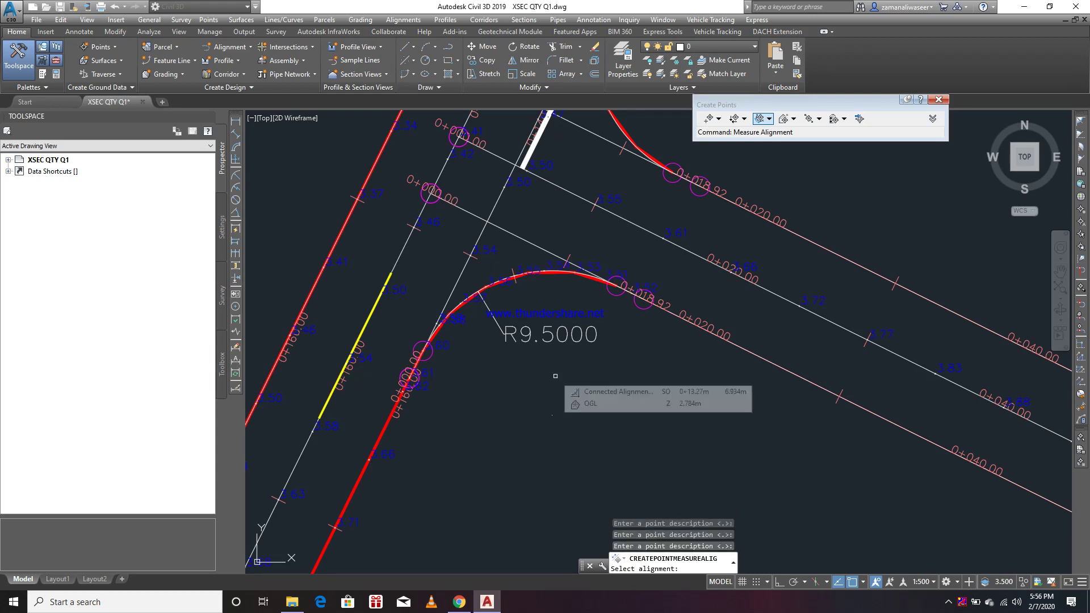
{"action": "key", "text": "Return"}
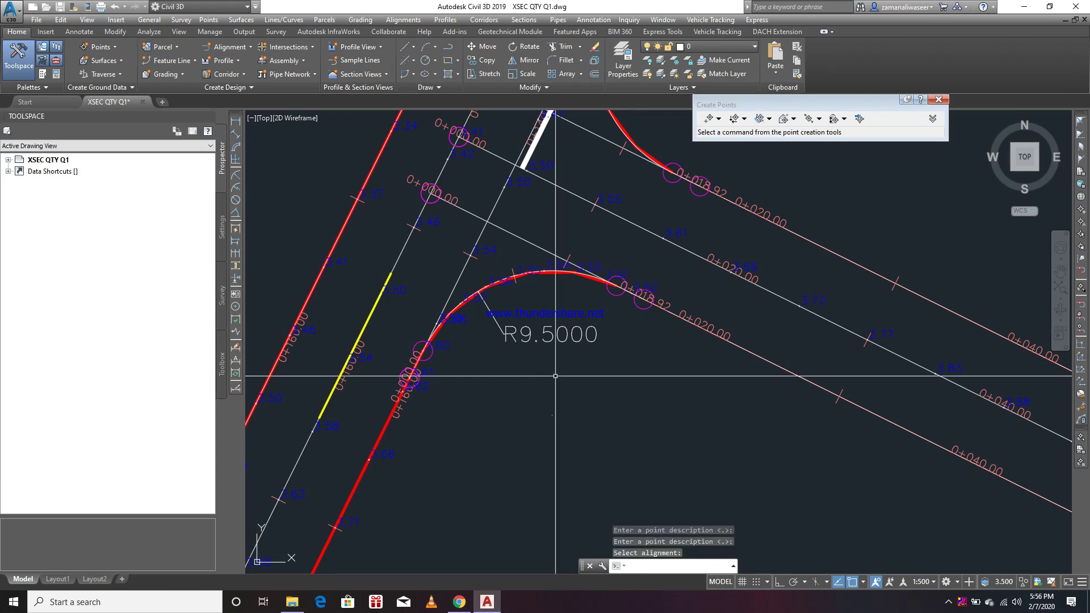
Choose the upper R9.5000 curb-return alignment and its profile as the source for the measured points.
{"action": "key", "text": "Return"}
{"action": "scroll", "coordinate": [573, 217], "scroll_direction": "up", "scroll_amount": 3}
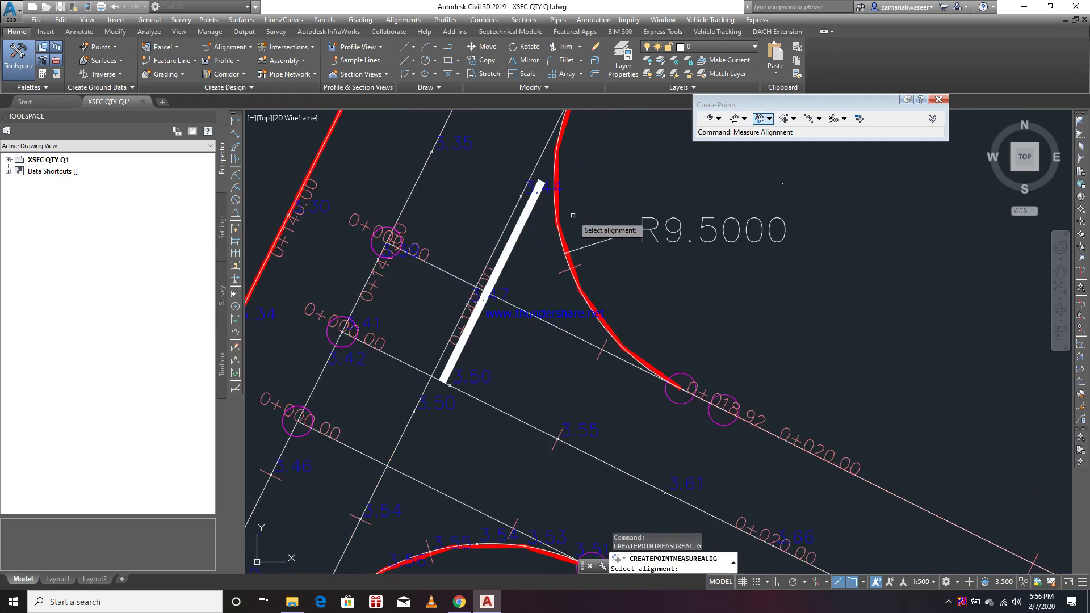
{"action": "left_click", "coordinate": [556, 217]}
{"action": "left_click", "coordinate": [675, 170]}
{"action": "left_click", "coordinate": [652, 197]}
{"action": "left_click", "coordinate": [645, 227]}
Create points along the upper curb return from station 0+00.00 to 0+18.92 at zero offset and 2 m intervals, accepting the default descriptions.
{"action": "key", "text": "Return"}
{"action": "key", "text": "Return"}
{"action": "key", "text": "Return"}
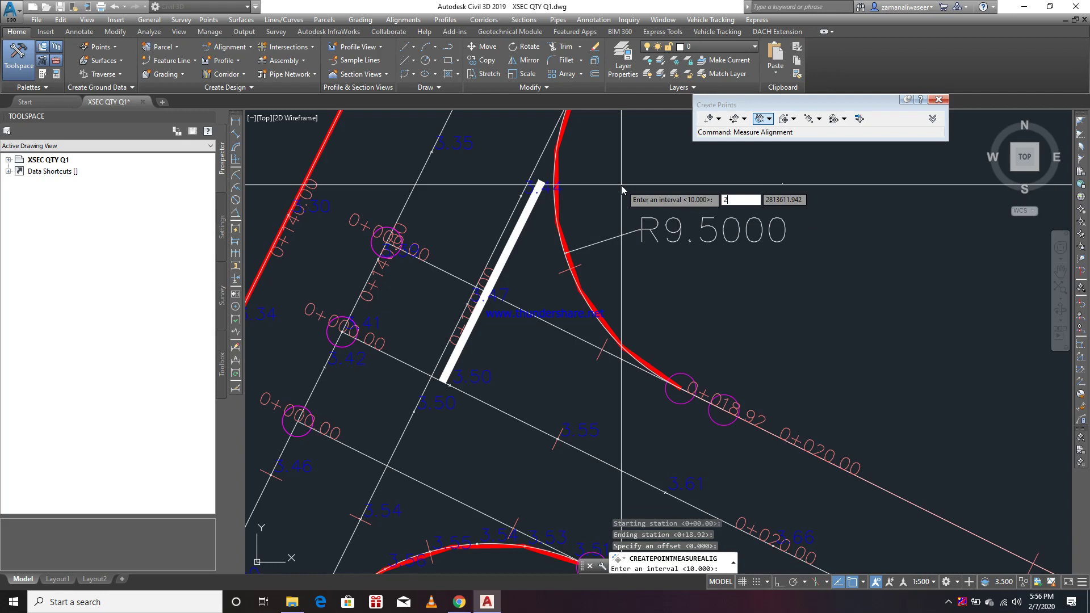
{"action": "type", "text": "2"}
{"action": "key", "text": "Return"}
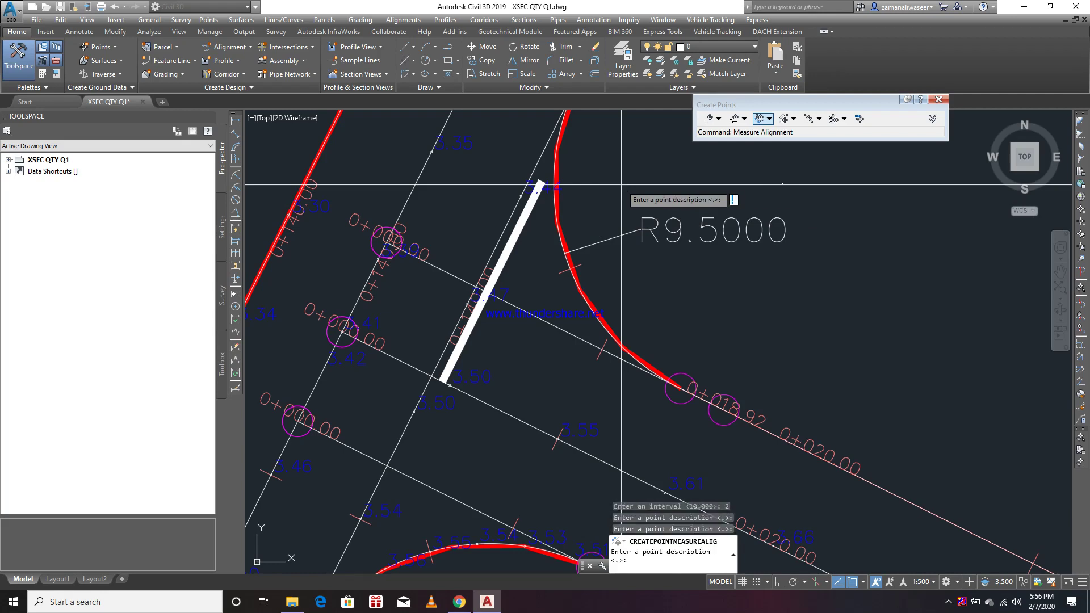
{"action": "key", "text": "Return"}
{"action": "key", "text": "Return"}
{"action": "key", "text": "Return"}
{"action": "key", "text": "Return"}
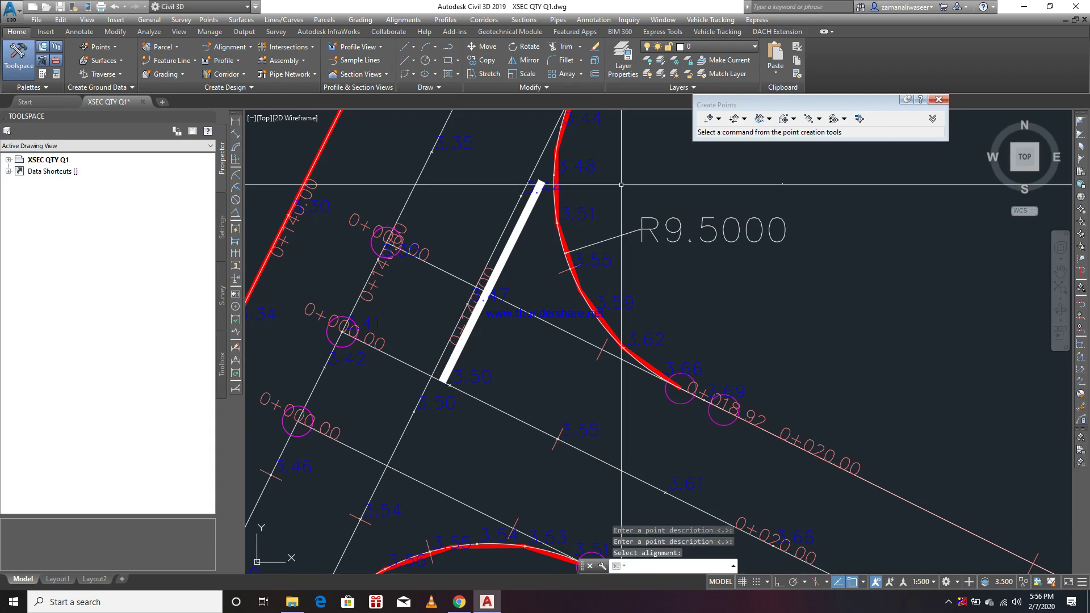
{"action": "key", "text": "Escape"}
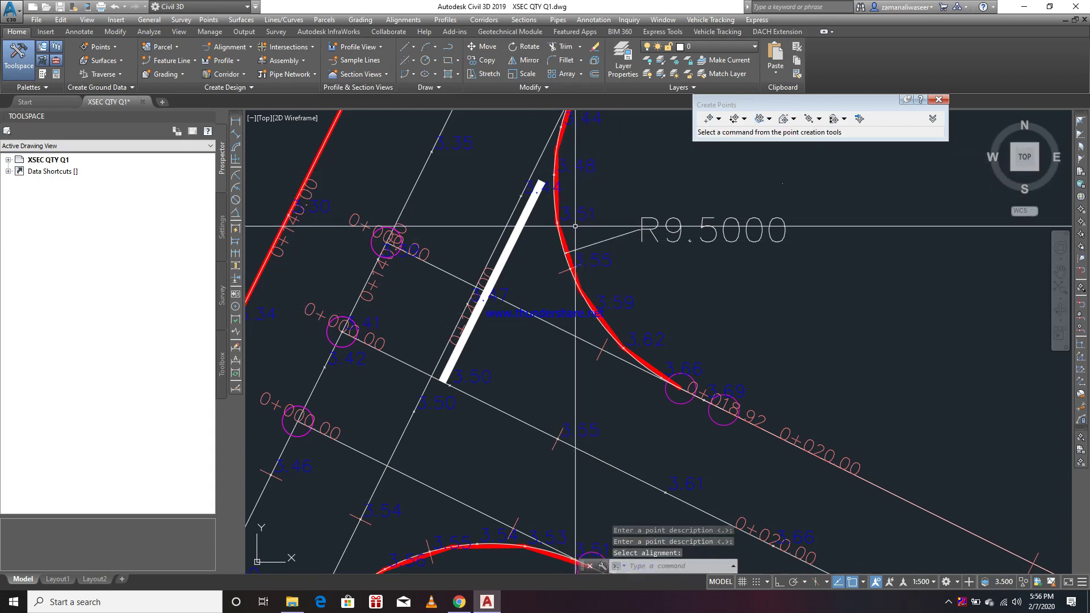
{"action": "scroll", "coordinate": [599, 239], "scroll_direction": "down", "scroll_amount": 4}
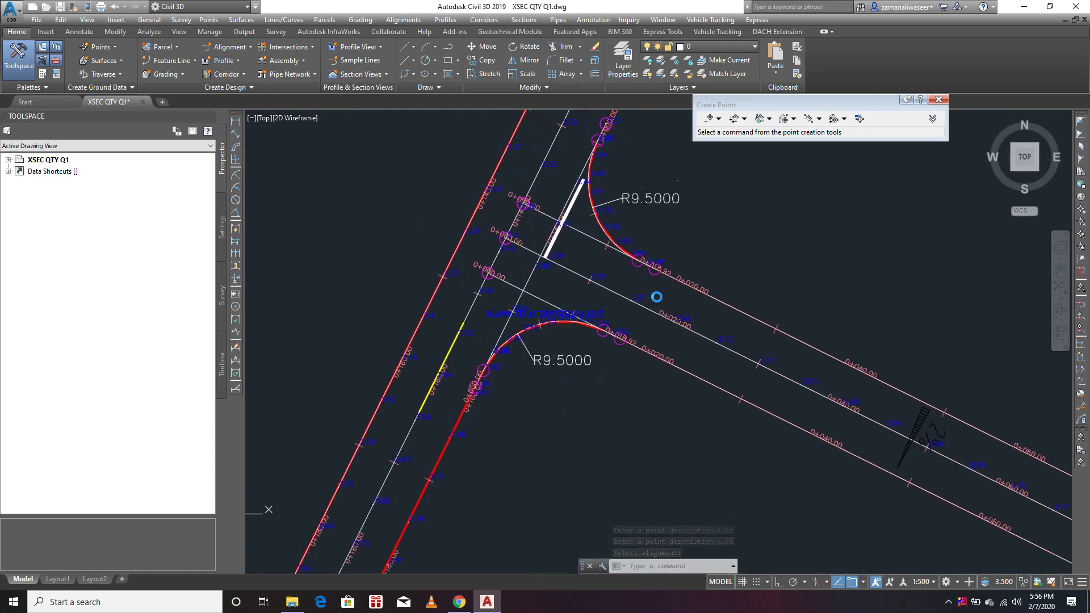
{"action": "scroll", "coordinate": [693, 364], "scroll_direction": "down", "scroll_amount": 3}
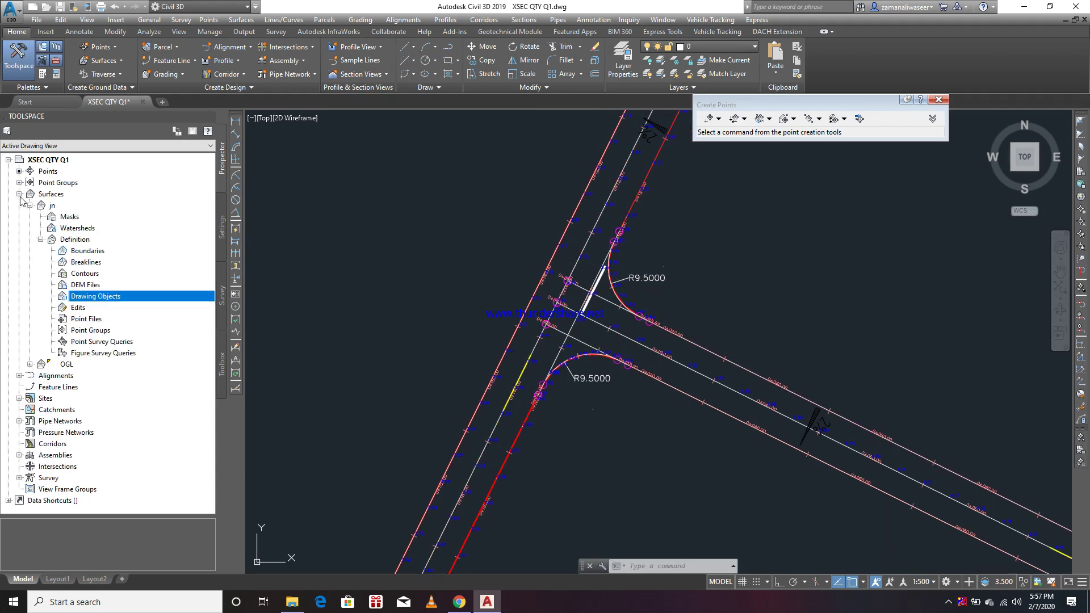
{"action": "left_click", "coordinate": [19, 194]}
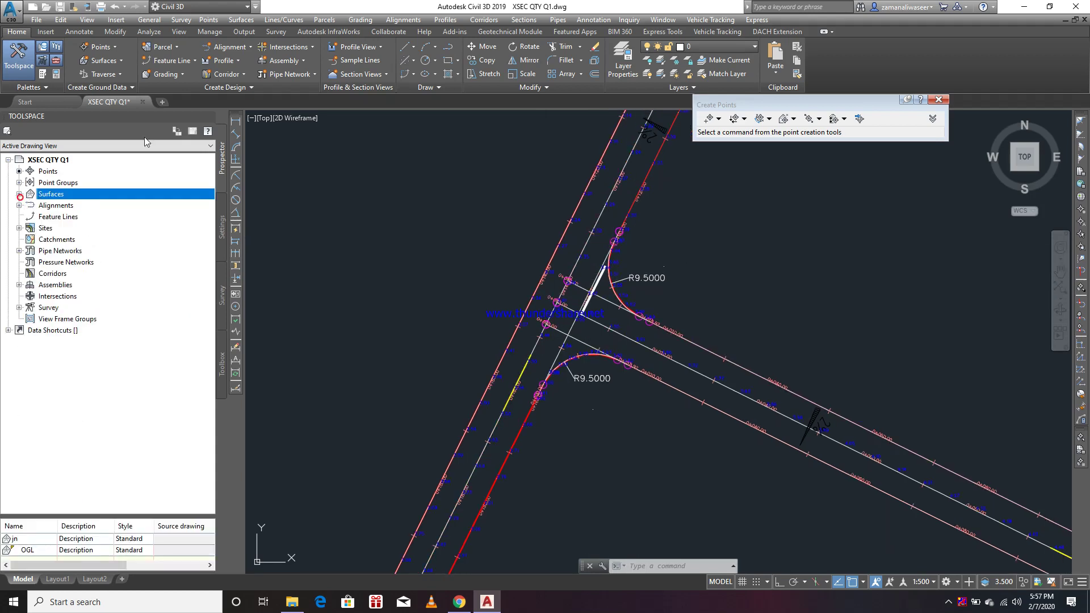
{"action": "scroll", "coordinate": [614, 309], "scroll_direction": "up", "scroll_amount": 2}
{"action": "mouse_move", "coordinate": [578, 303]}
{"action": "middle_mouse_down"}
{"action": "mouse_move", "coordinate": [608, 260]}
{"action": "mouse_move", "coordinate": [596, 302]}
{"action": "middle_mouse_up"}
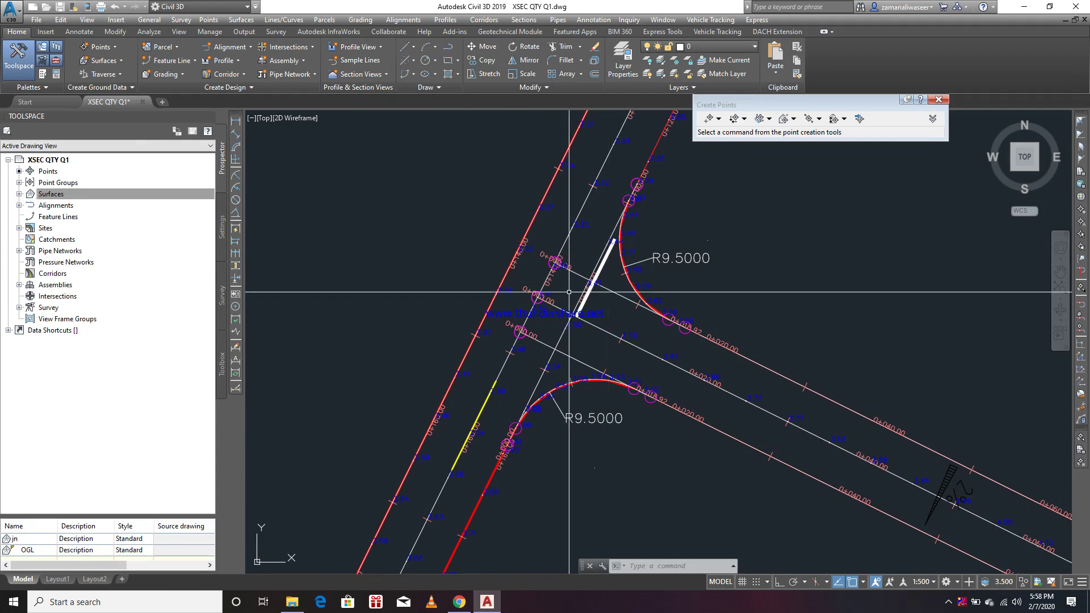
Execute the Points_List report from the Points category of the Reports Manager.
{"action": "left_click", "coordinate": [224, 369]}
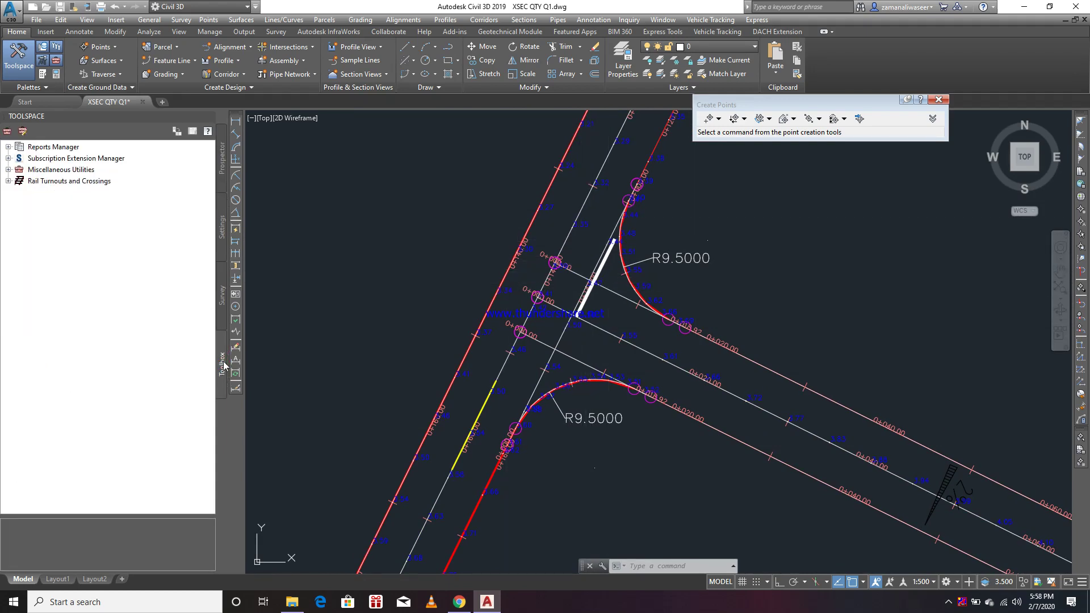
{"action": "left_click", "coordinate": [7, 147]}
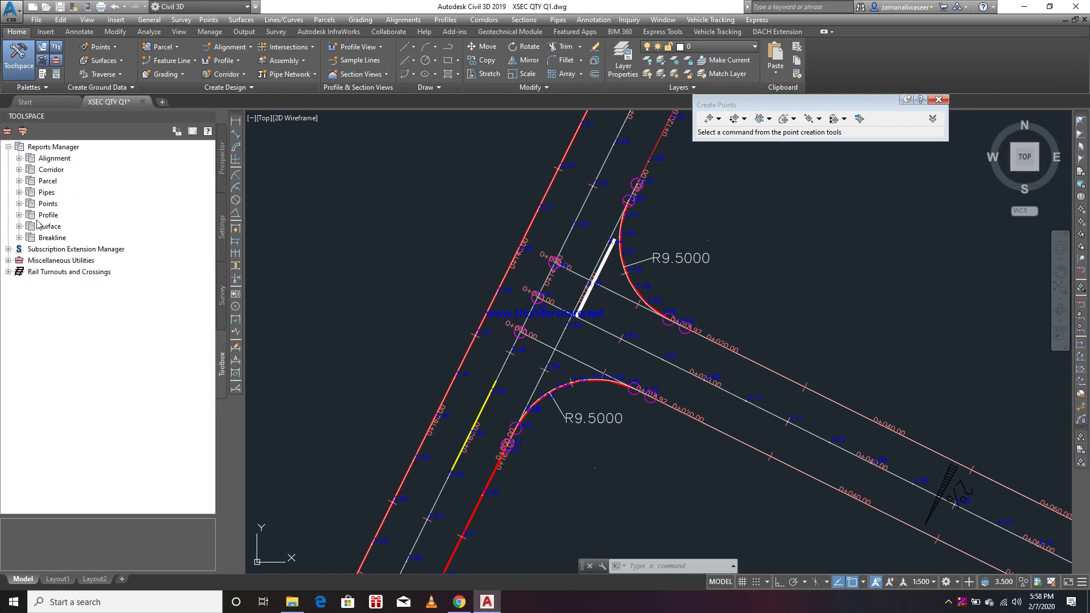
{"action": "left_click", "coordinate": [19, 204]}
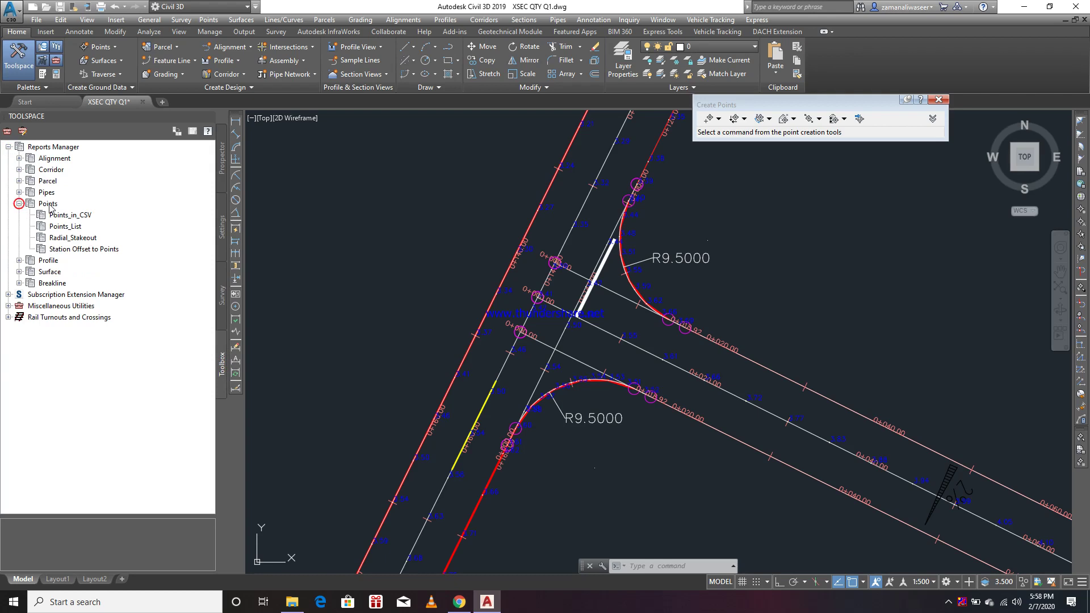
{"action": "left_click", "coordinate": [72, 227]}
{"action": "right_click", "coordinate": [91, 229]}
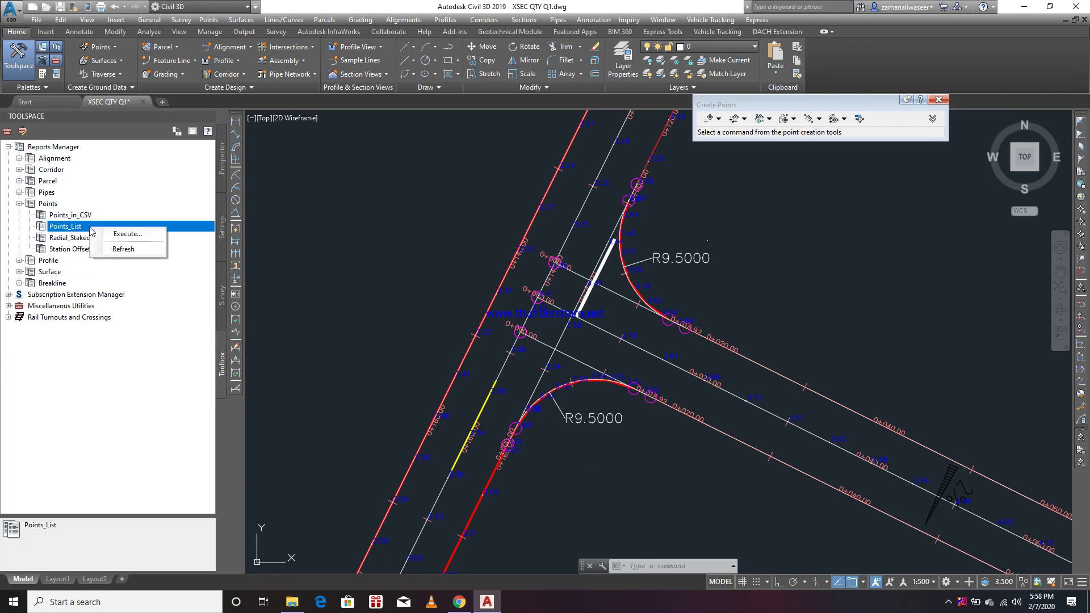
{"action": "left_click", "coordinate": [131, 233]}
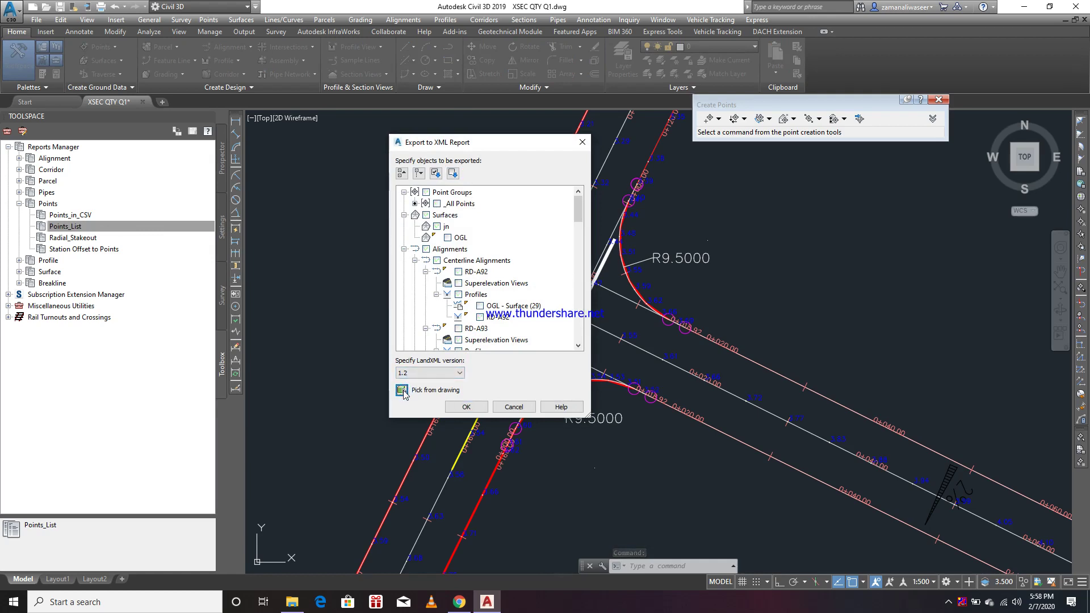
Pick the points to export from the drawing, window-selecting those around the T-junction and the ends of both curb returns on the RD-A96 side.
{"action": "left_click", "coordinate": [402, 390]}
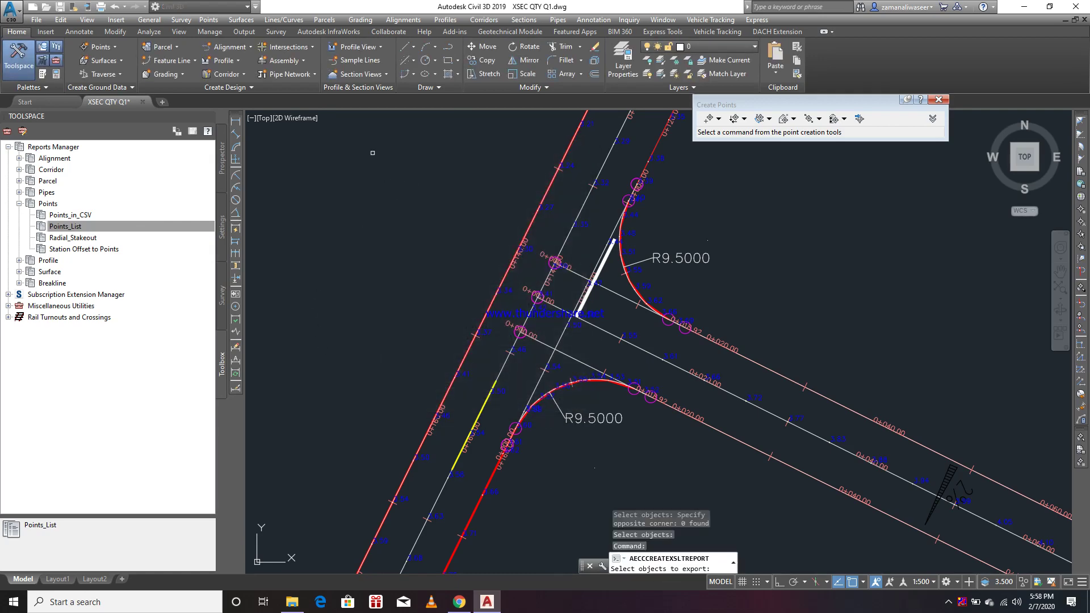
{"action": "left_click", "coordinate": [396, 144]}
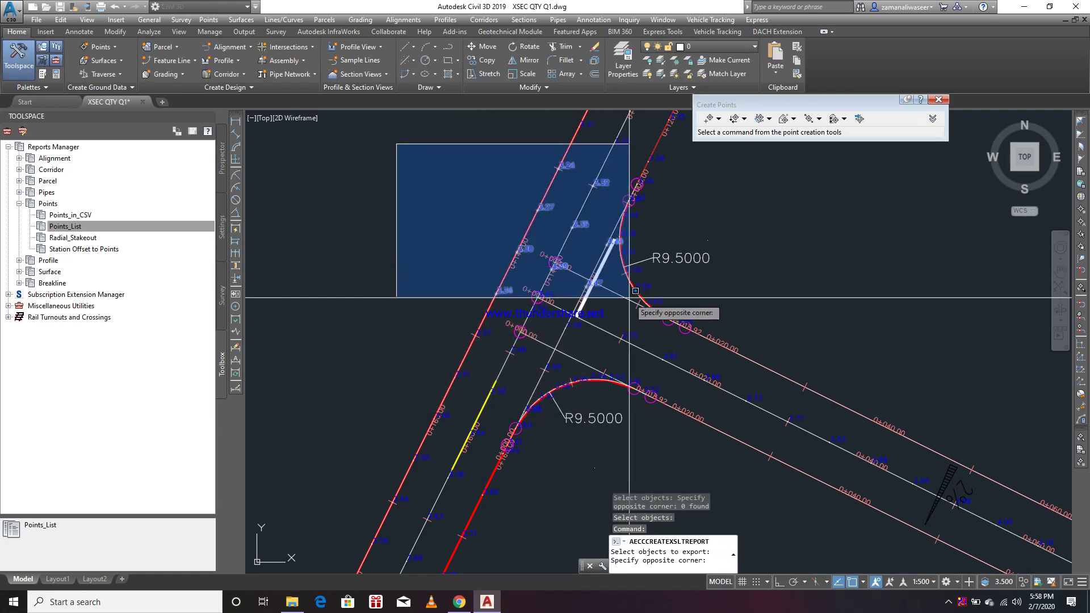
{"action": "left_click", "coordinate": [651, 418]}
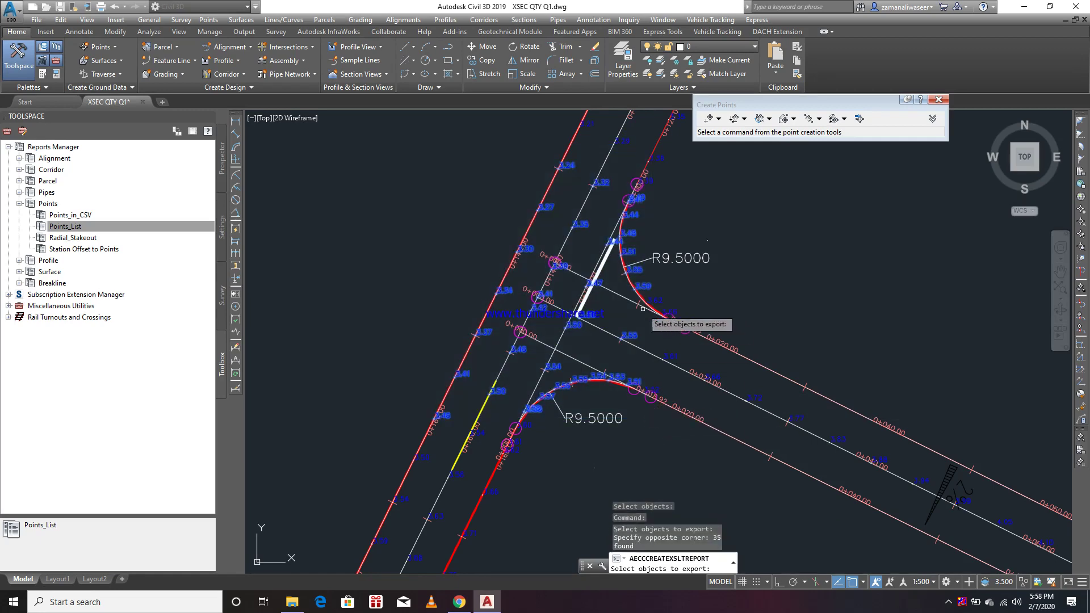
{"action": "left_click", "coordinate": [626, 295]}
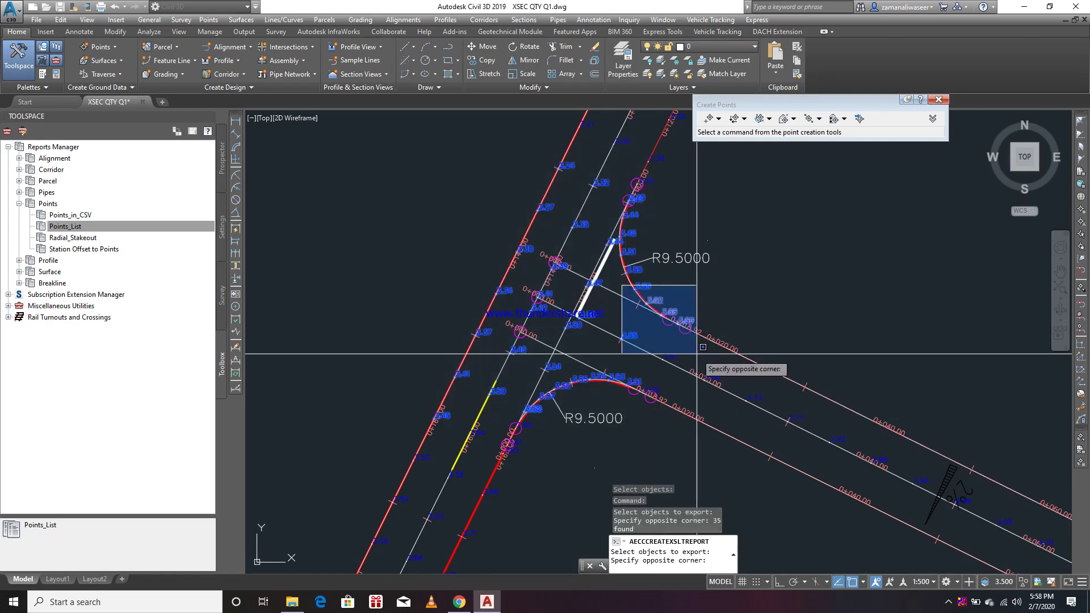
{"action": "left_click", "coordinate": [661, 354]}
{"action": "left_click", "coordinate": [647, 360]}
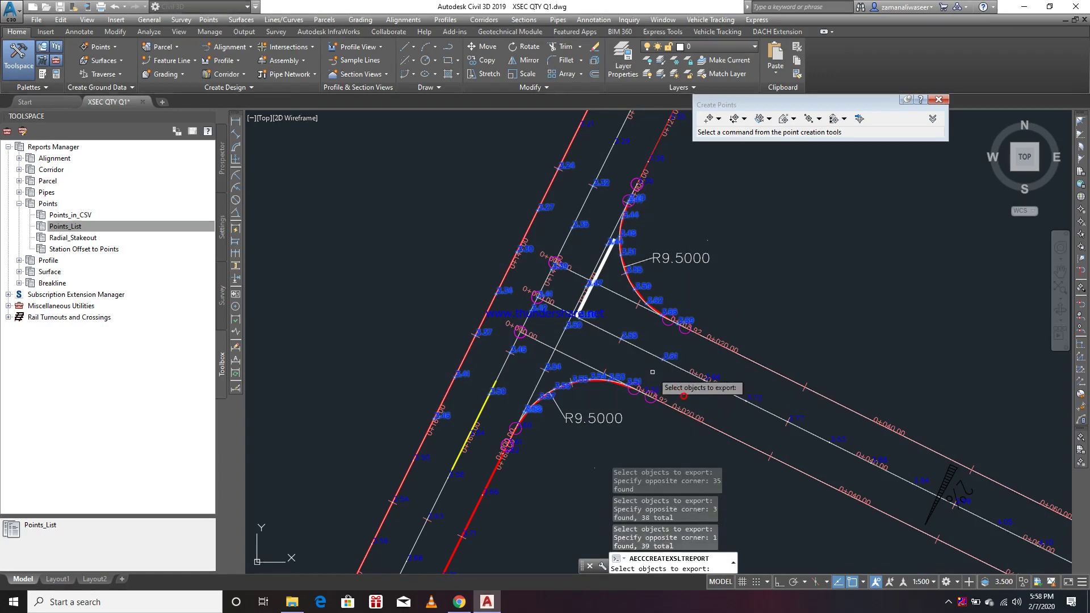
{"action": "left_click", "coordinate": [666, 409]}
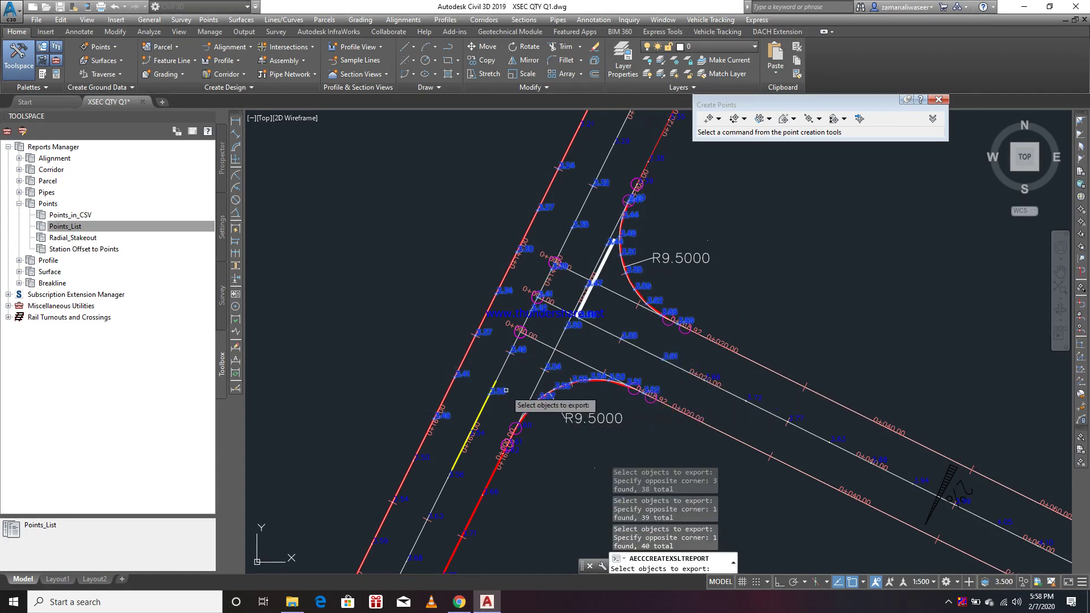
Add the remaining individual points near the RD-A95 ends of both curb returns to the selection and confirm the objects for the report.
{"action": "scroll", "coordinate": [503, 403], "scroll_direction": "up", "scroll_amount": 2}
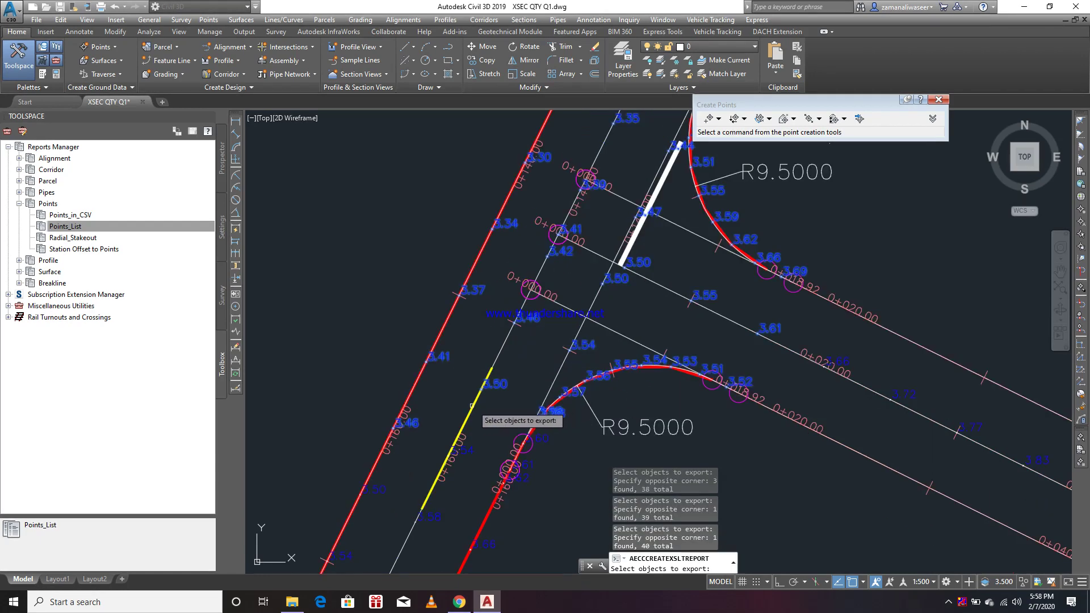
{"action": "left_click", "coordinate": [418, 424], "text": "shift"}
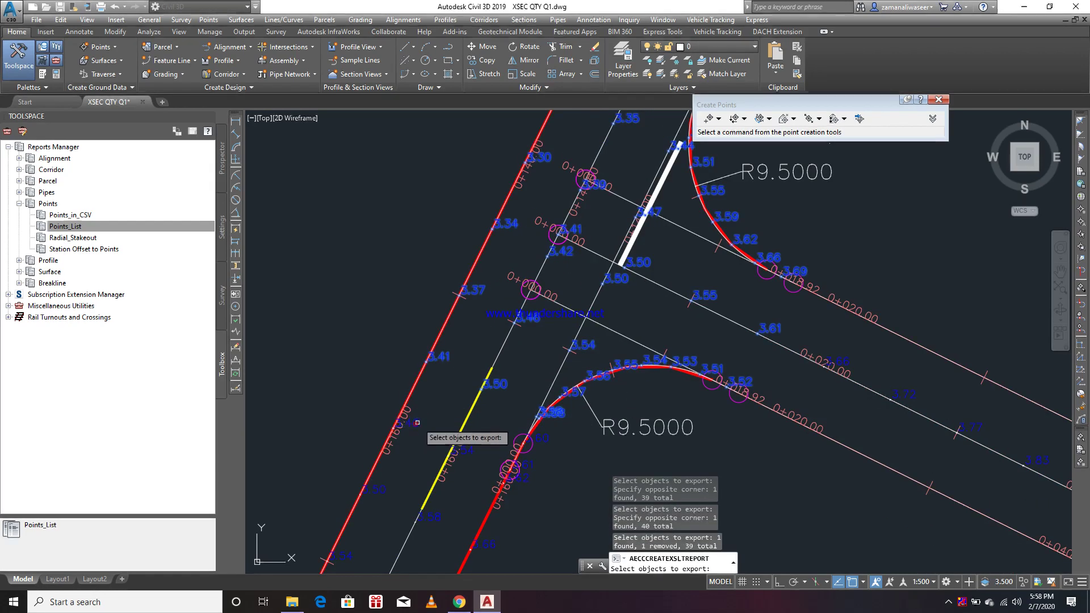
{"action": "left_click", "coordinate": [546, 440]}
{"action": "left_click", "coordinate": [527, 461]}
{"action": "left_click", "coordinate": [469, 449]}
{"action": "left_click", "coordinate": [415, 421]}
{"action": "scroll", "coordinate": [519, 401], "scroll_direction": "down", "scroll_amount": 4}
{"action": "scroll", "coordinate": [597, 244], "scroll_direction": "up", "scroll_amount": 4}
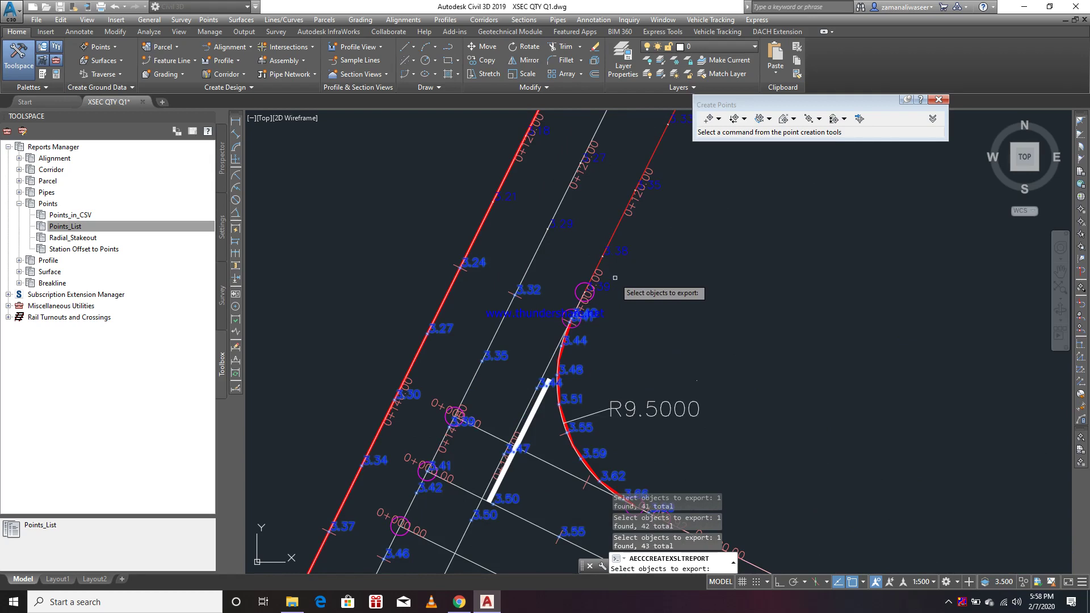
{"action": "left_click", "coordinate": [593, 285]}
{"action": "scroll", "coordinate": [511, 295], "scroll_direction": "down", "scroll_amount": 3}
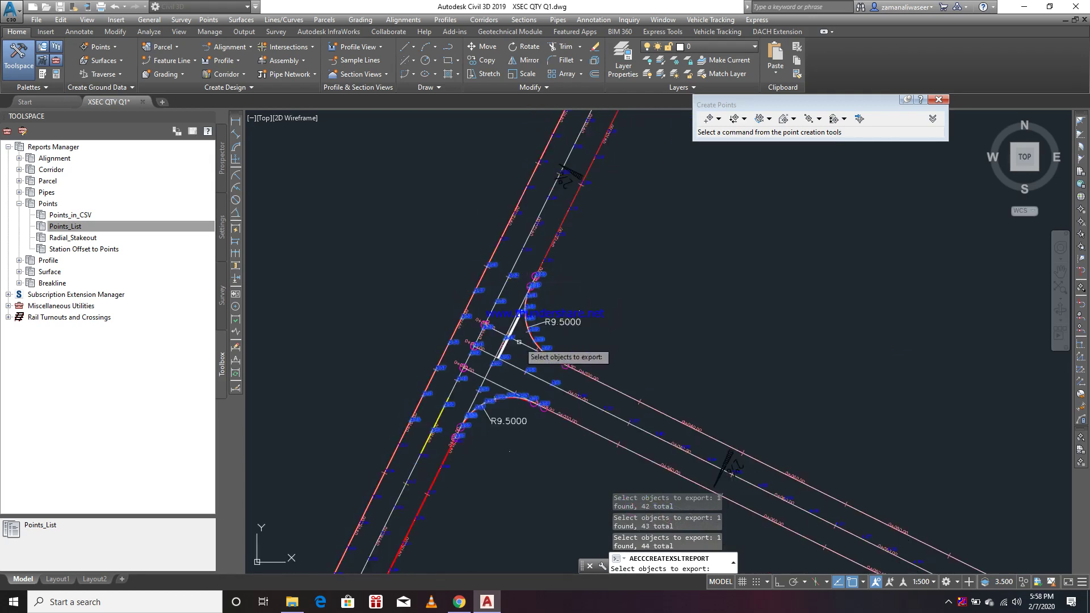
{"action": "key", "text": "Return"}
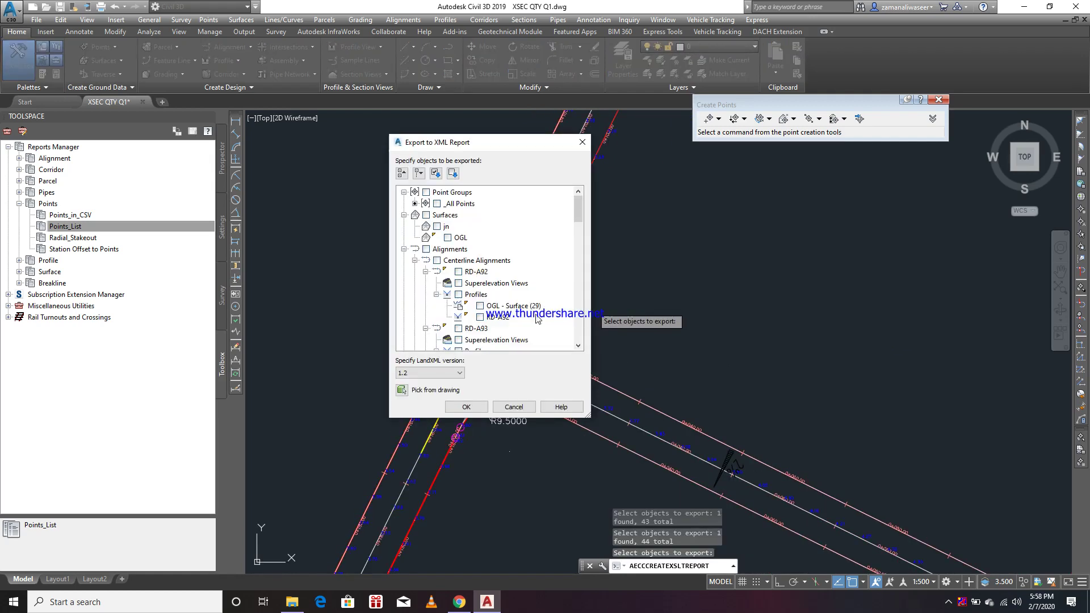
{"action": "left_click", "coordinate": [466, 407]}
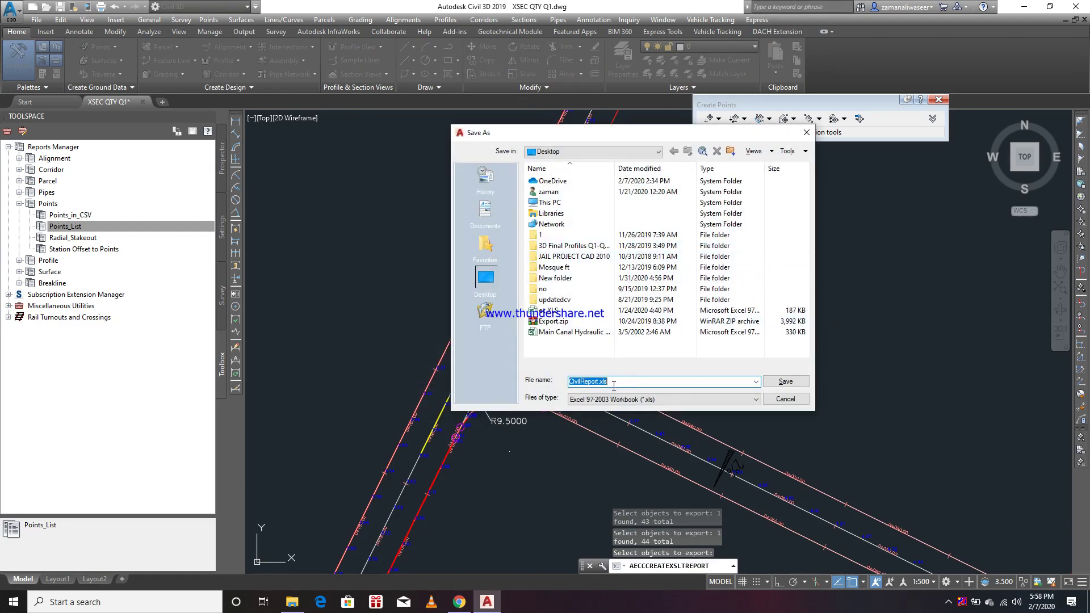
Save the points report to the Desktop as an Excel 97-2003 workbook named jn.
{"action": "type", "text": "in"}
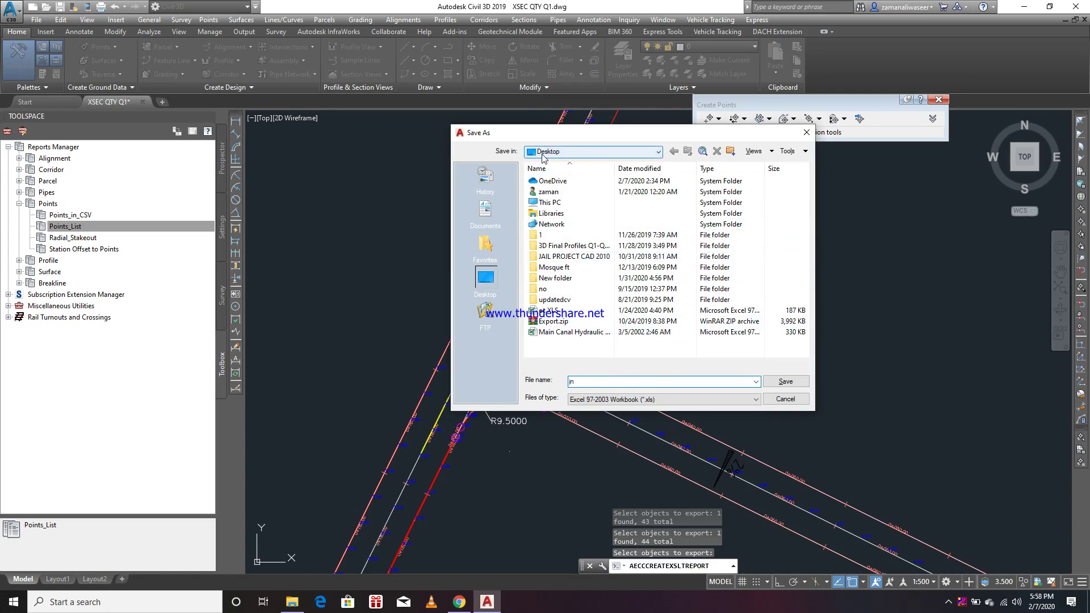
{"action": "left_click", "coordinate": [785, 382]}
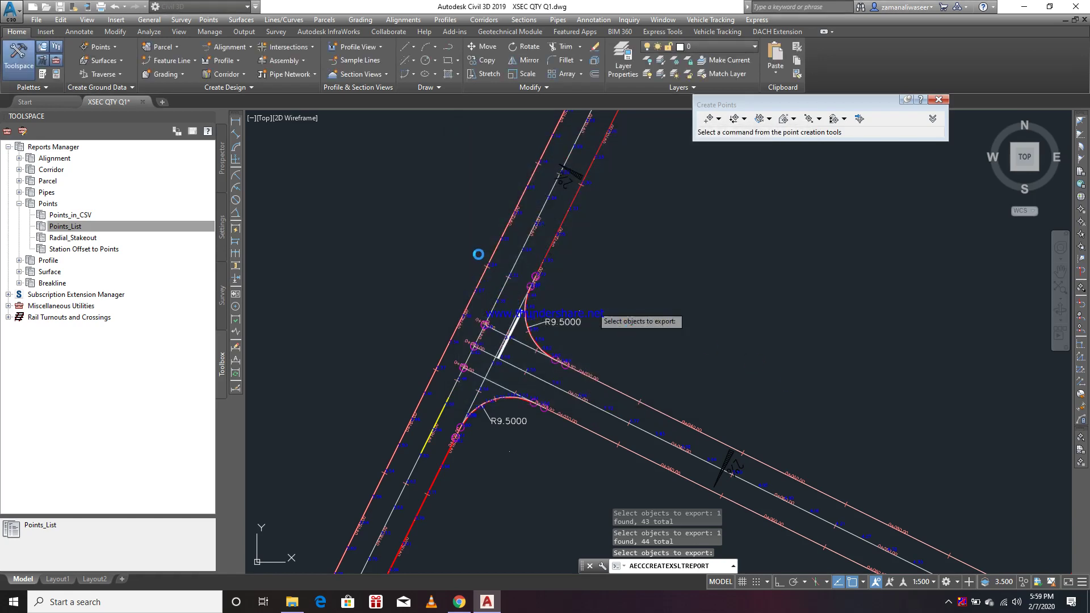
{"action": "scroll", "coordinate": [482, 311], "scroll_direction": "down", "scroll_amount": 2}
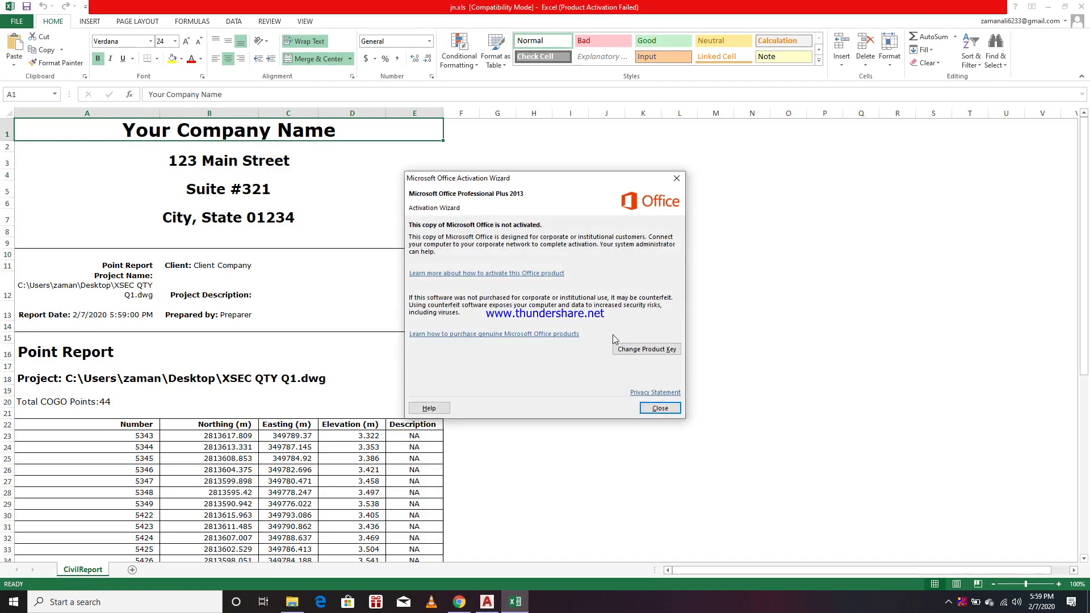
Dismiss the Office activation notice, examine the exported point report's numbers, coordinates and elevations, and return to the drawing.
{"action": "left_click", "coordinate": [660, 408]}
{"action": "scroll", "coordinate": [574, 343], "scroll_direction": "down", "scroll_amount": 5}
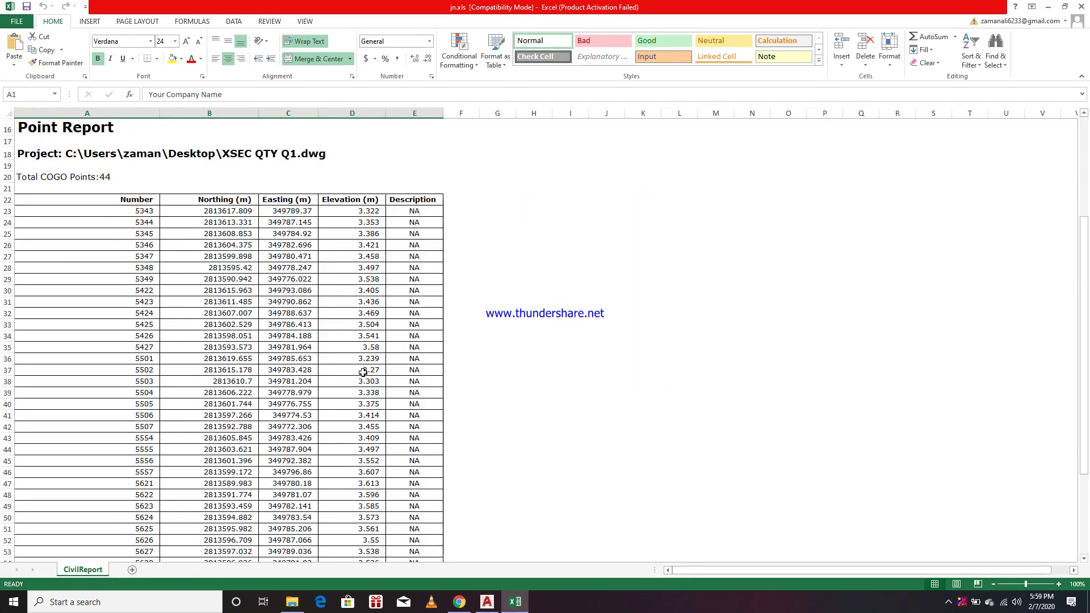
{"action": "scroll", "coordinate": [174, 229], "scroll_direction": "down", "scroll_amount": 6}
{"action": "scroll", "coordinate": [194, 373], "scroll_direction": "up", "scroll_amount": 11}
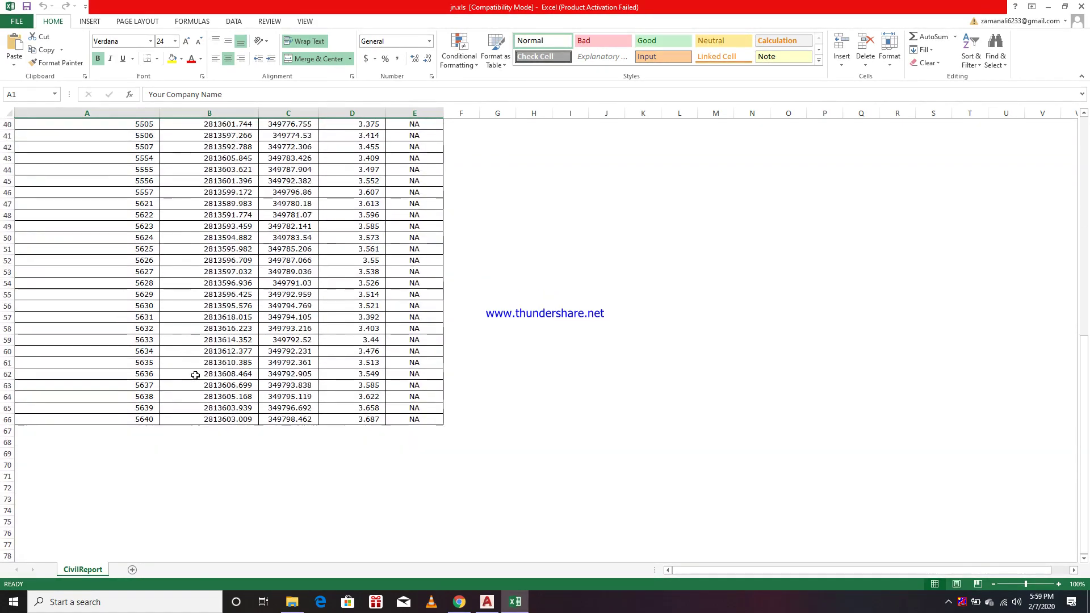
{"action": "scroll", "coordinate": [265, 281], "scroll_direction": "down", "scroll_amount": 4}
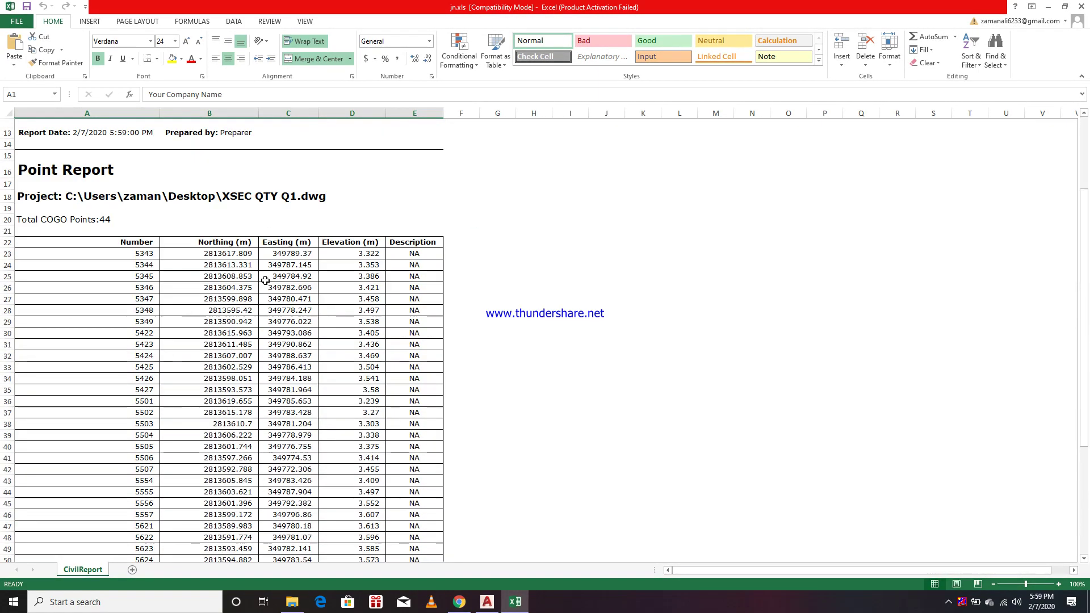
{"action": "left_click", "coordinate": [1046, 8]}
{"action": "scroll", "coordinate": [558, 195], "scroll_direction": "up", "scroll_amount": 4}
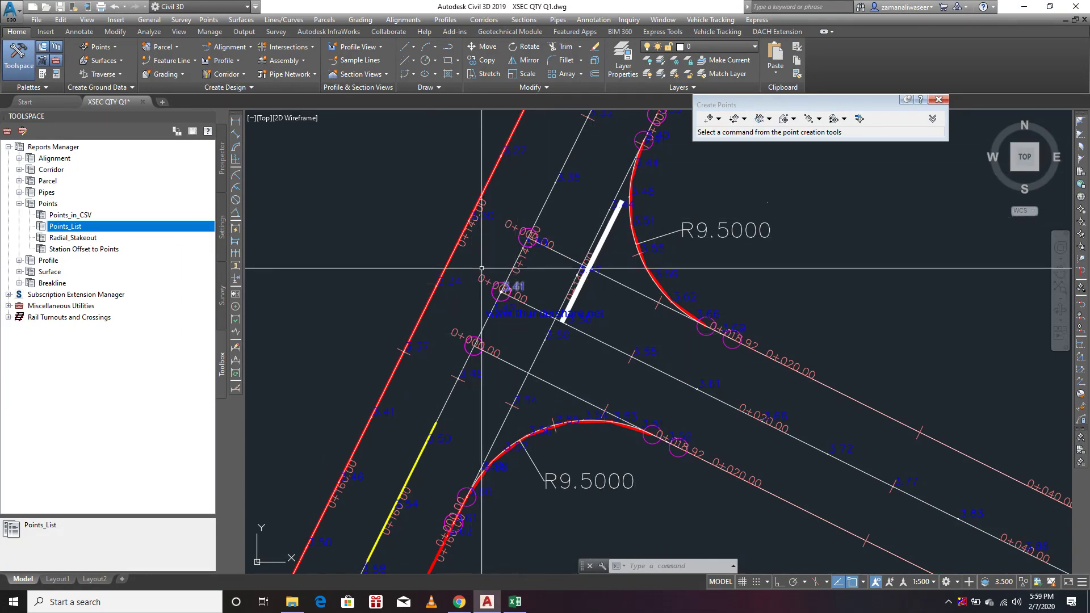
{"action": "scroll", "coordinate": [469, 360], "scroll_direction": "down", "scroll_amount": 5}
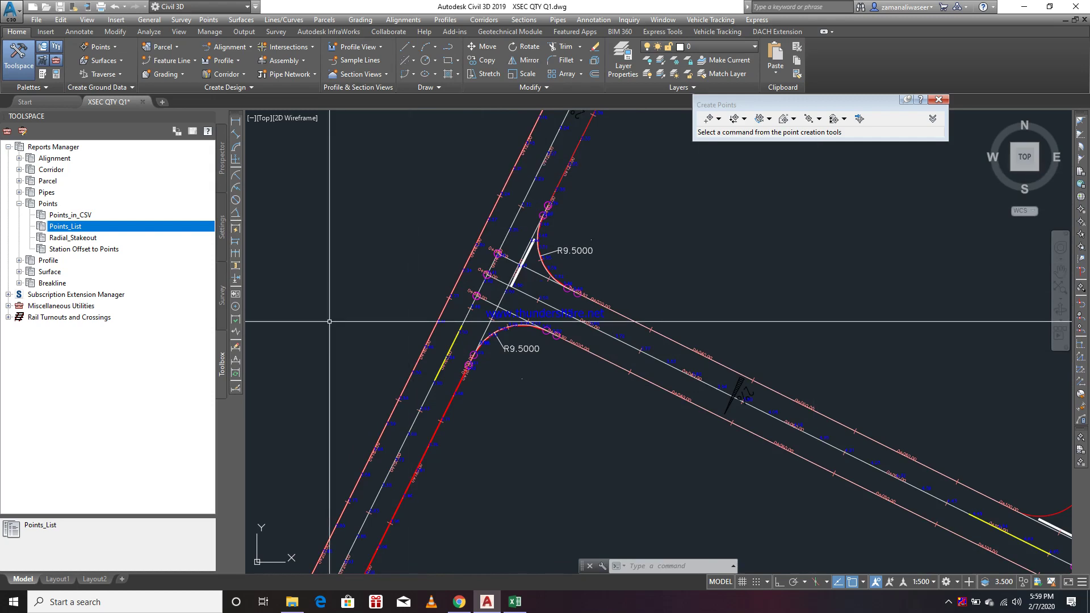
{"action": "left_click", "coordinate": [947, 606]}
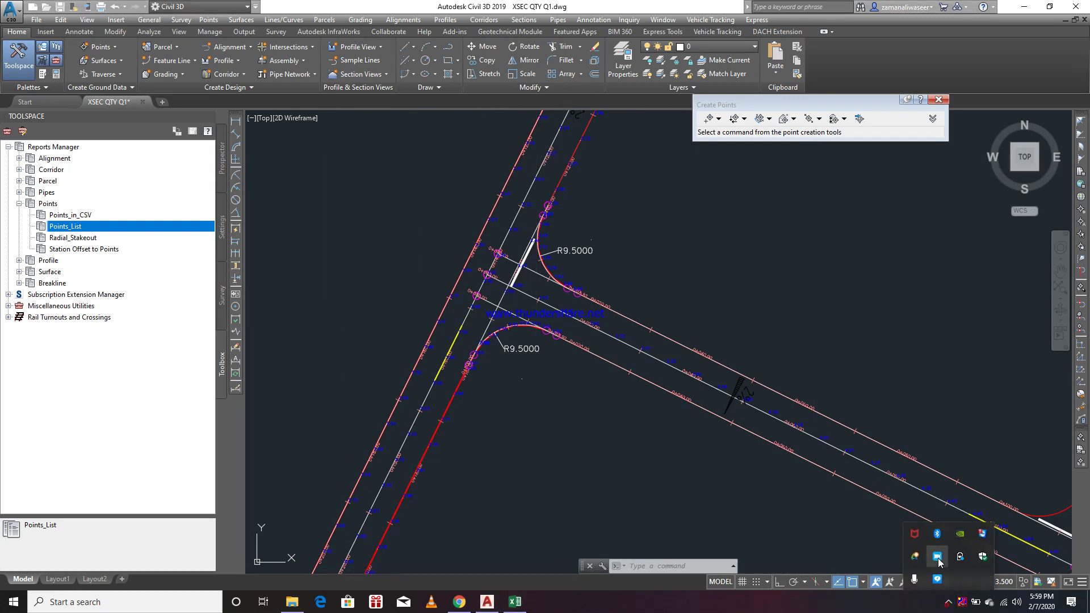
{"action": "left_click", "coordinate": [937, 557]}
{"action": "left_click", "coordinate": [508, 381]}
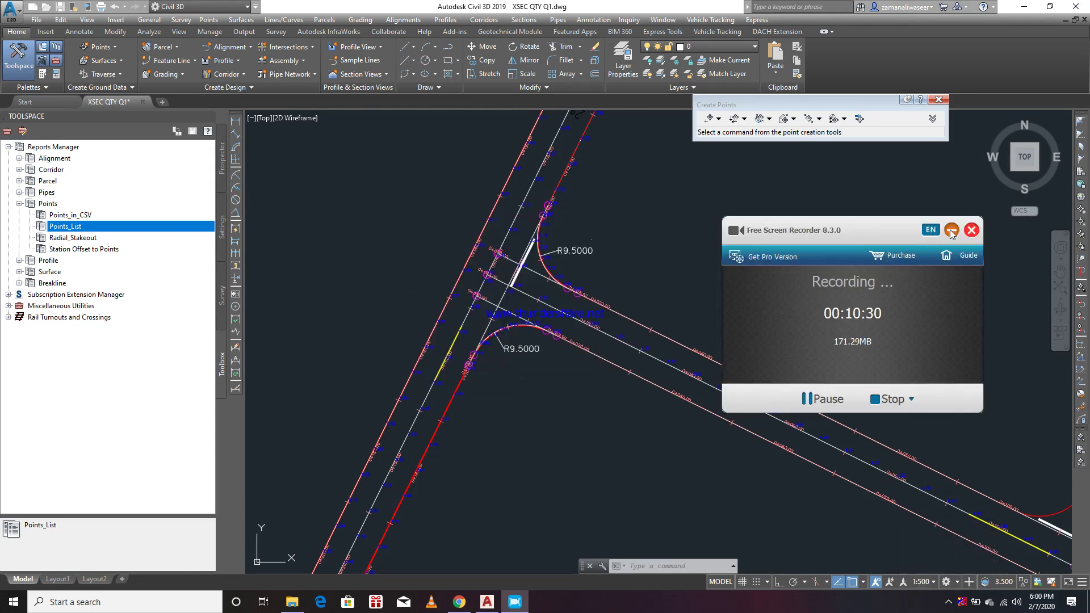
{"action": "left_click", "coordinate": [951, 229]}
{"action": "scroll", "coordinate": [478, 228], "scroll_direction": "up", "scroll_amount": 4}
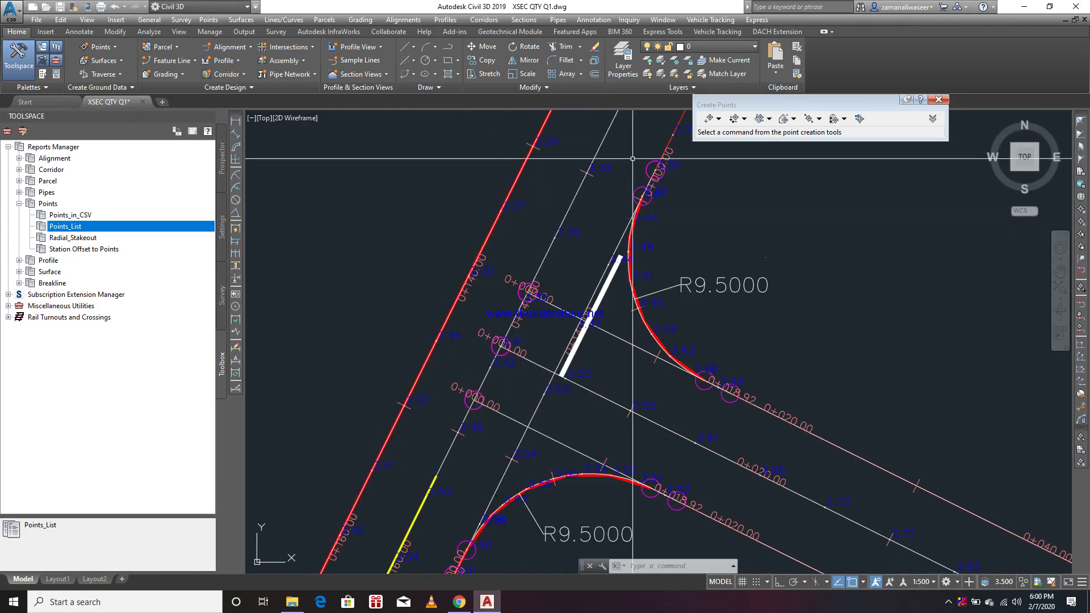
{"action": "scroll", "coordinate": [477, 262], "scroll_direction": "down", "scroll_amount": 4}
{"action": "middle_click_drag", "start_coordinate": [478, 262], "coordinate": [544, 267]}
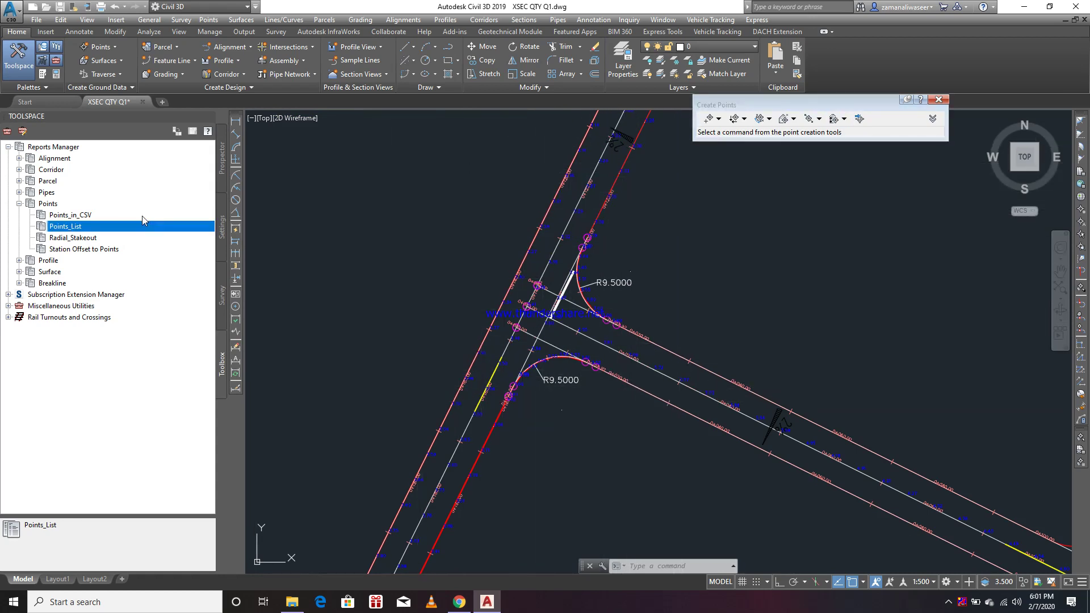
Start adding a point file to the definition of surface jn.
{"action": "left_click", "coordinate": [222, 170]}
{"action": "left_click", "coordinate": [18, 194]}
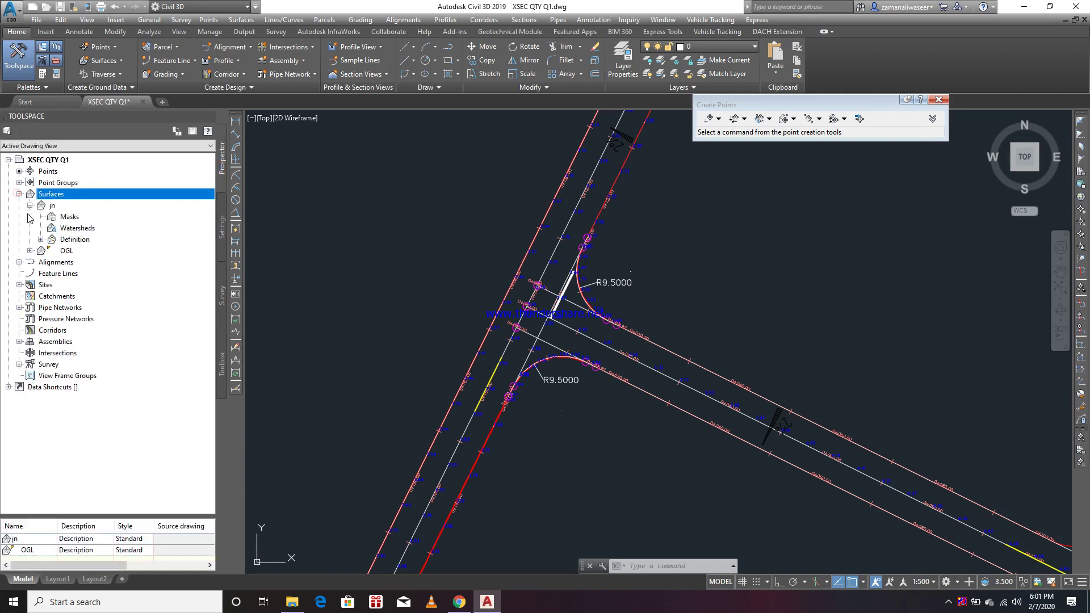
{"action": "left_click", "coordinate": [41, 239]}
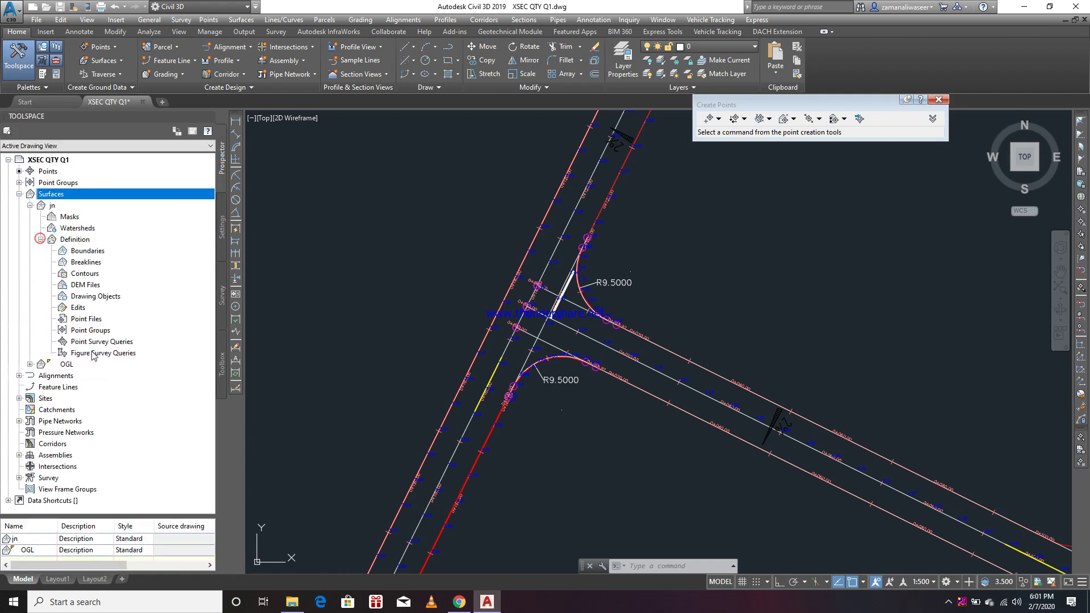
{"action": "left_click", "coordinate": [84, 320]}
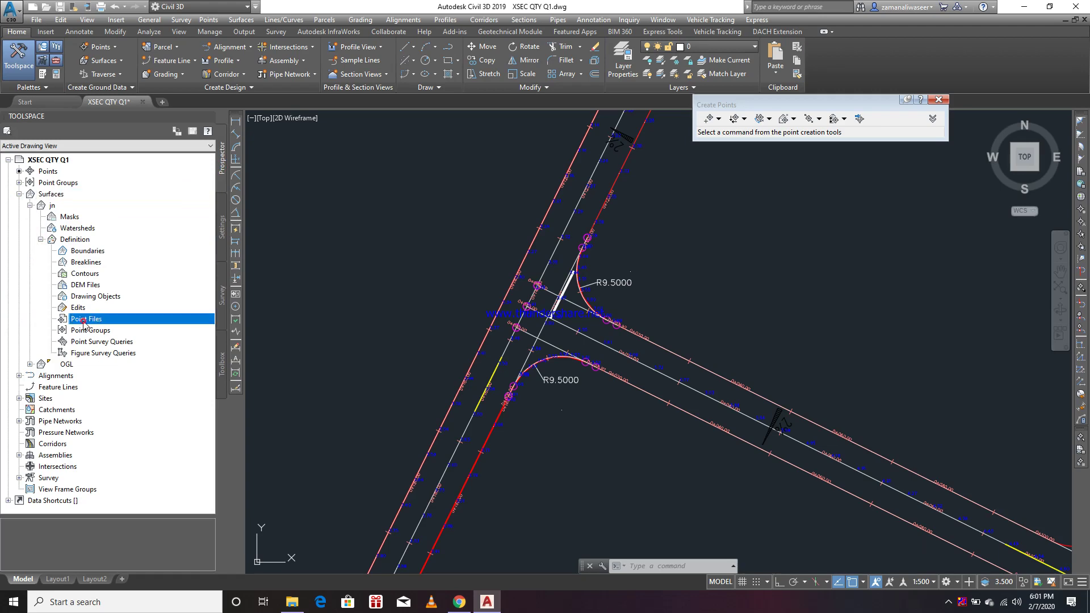
{"action": "right_click", "coordinate": [90, 322]}
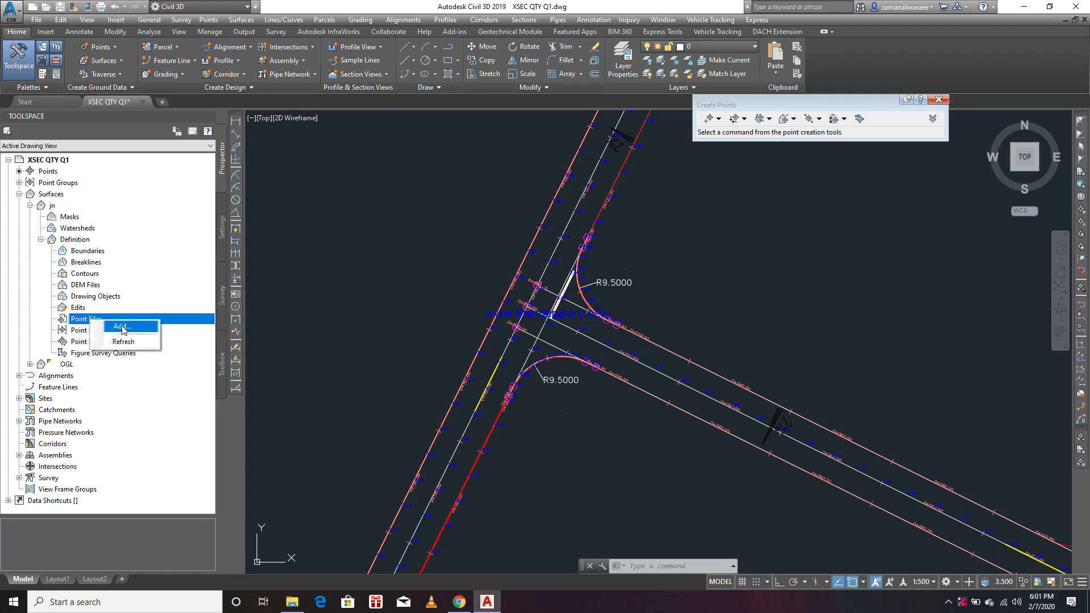
{"action": "left_click", "coordinate": [122, 326]}
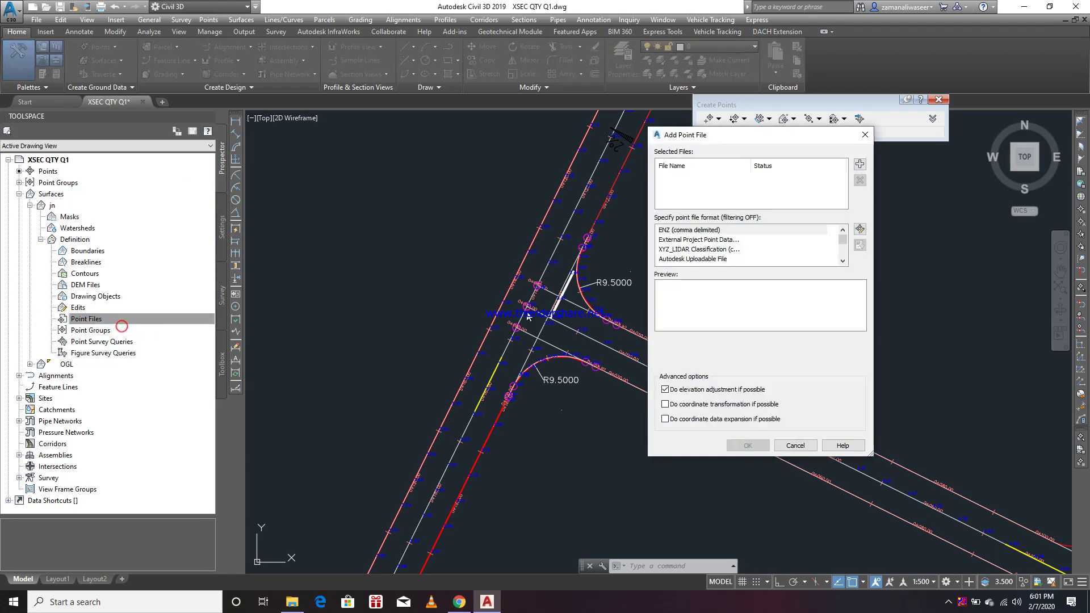
Add jn.csv from the Desktop as the surface's point file, using the PNEZD (comma delimited) format with elevation adjustment enabled.
{"action": "left_click", "coordinate": [859, 164]}
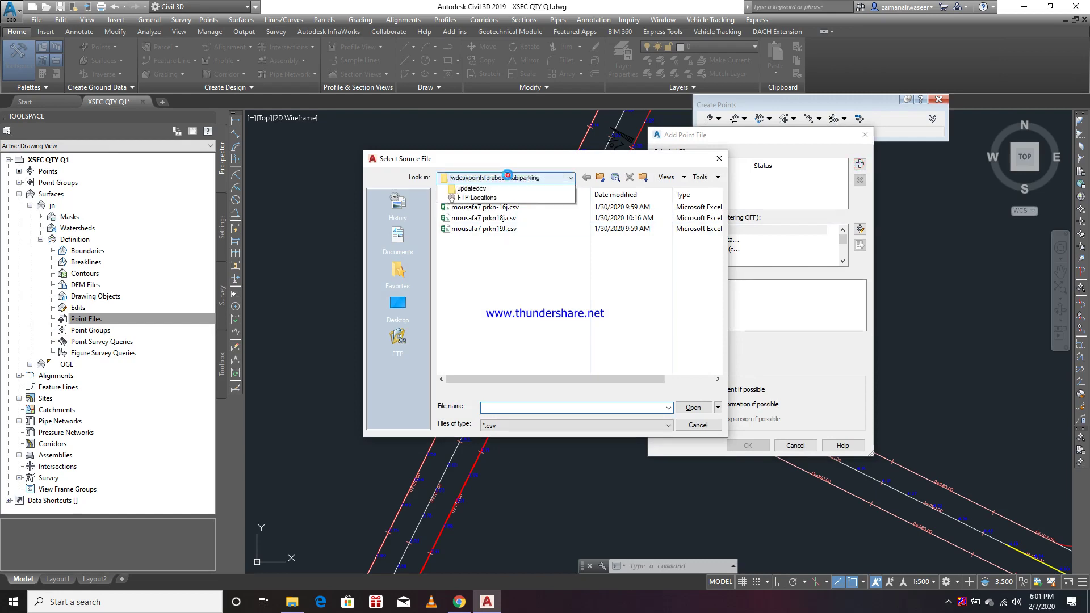
{"action": "left_click", "coordinate": [507, 175]}
{"action": "left_click", "coordinate": [465, 191]}
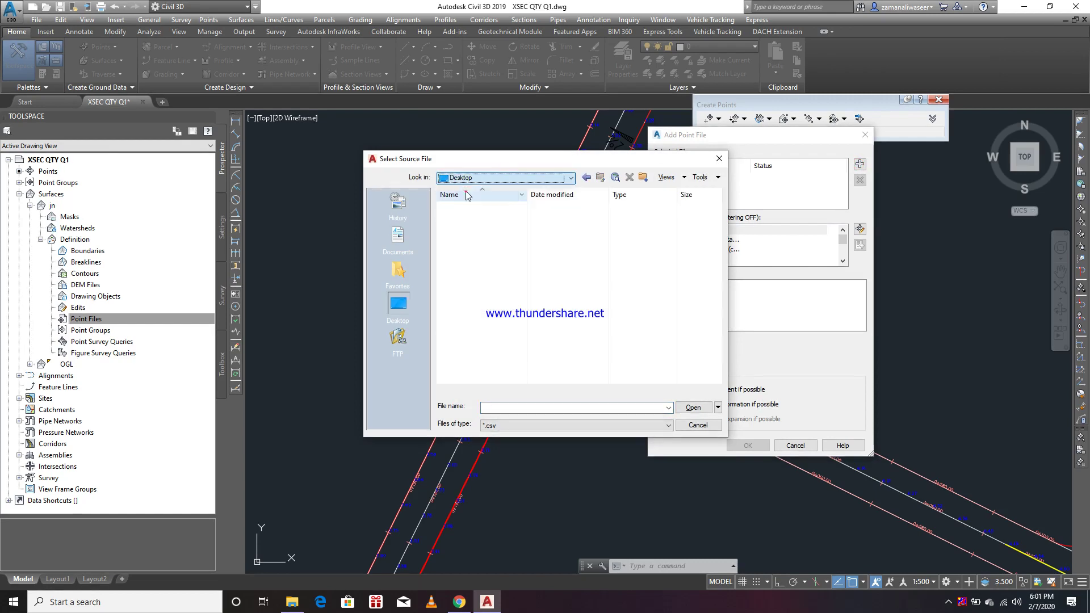
{"action": "left_click", "coordinate": [459, 358]}
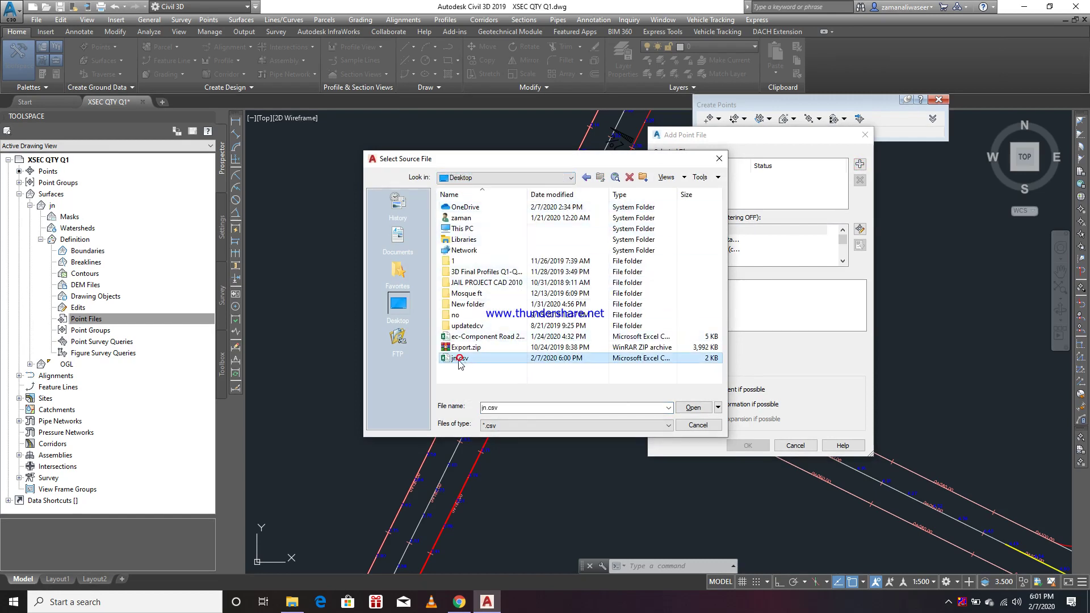
{"action": "left_click", "coordinate": [694, 408]}
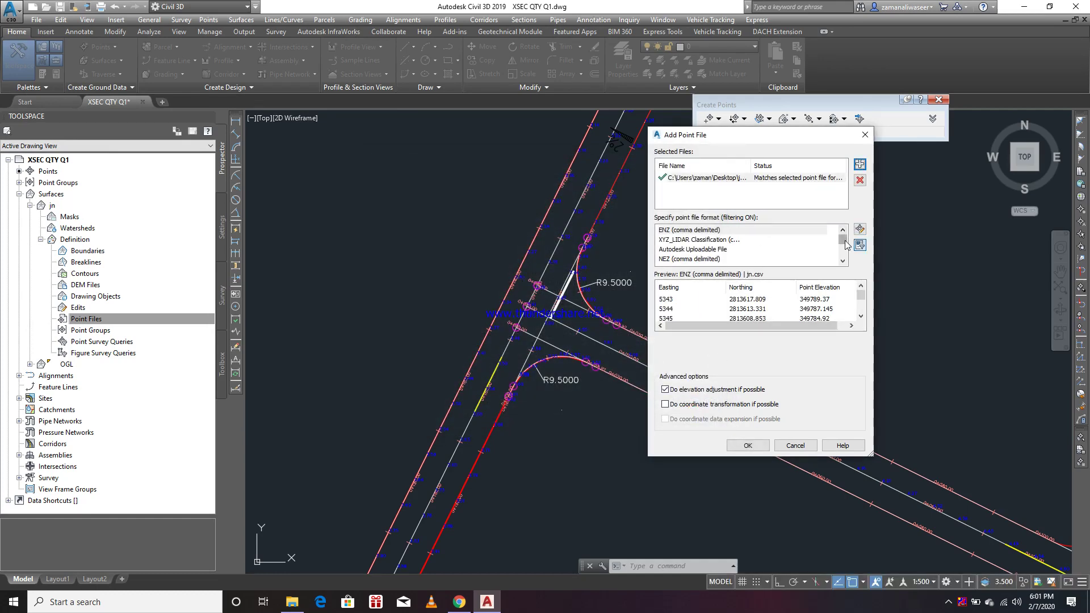
{"action": "left_click", "coordinate": [843, 261]}
{"action": "left_click", "coordinate": [678, 260]}
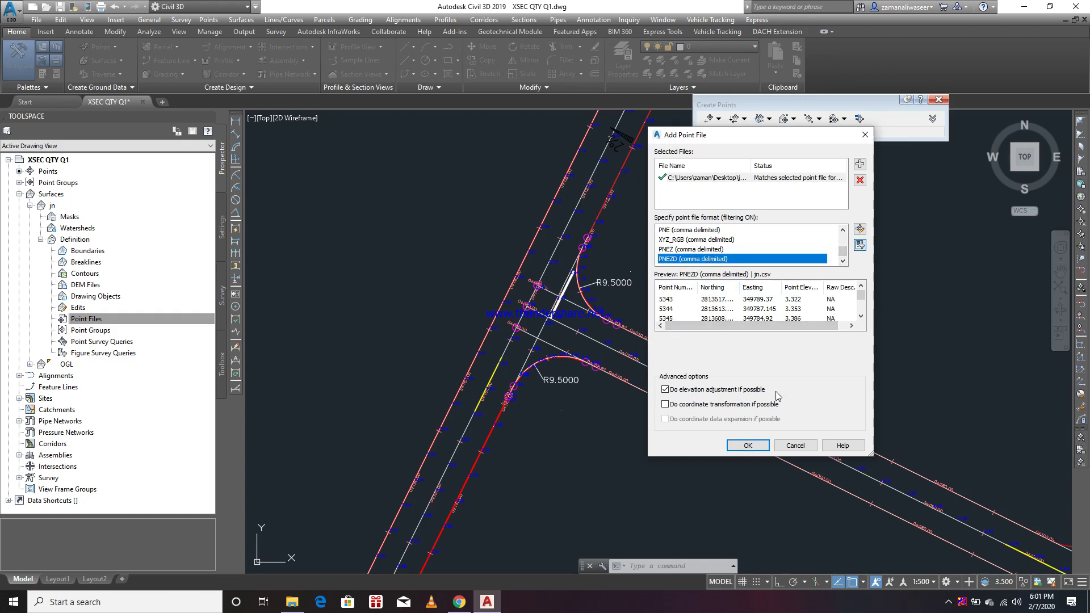
{"action": "left_click", "coordinate": [747, 445]}
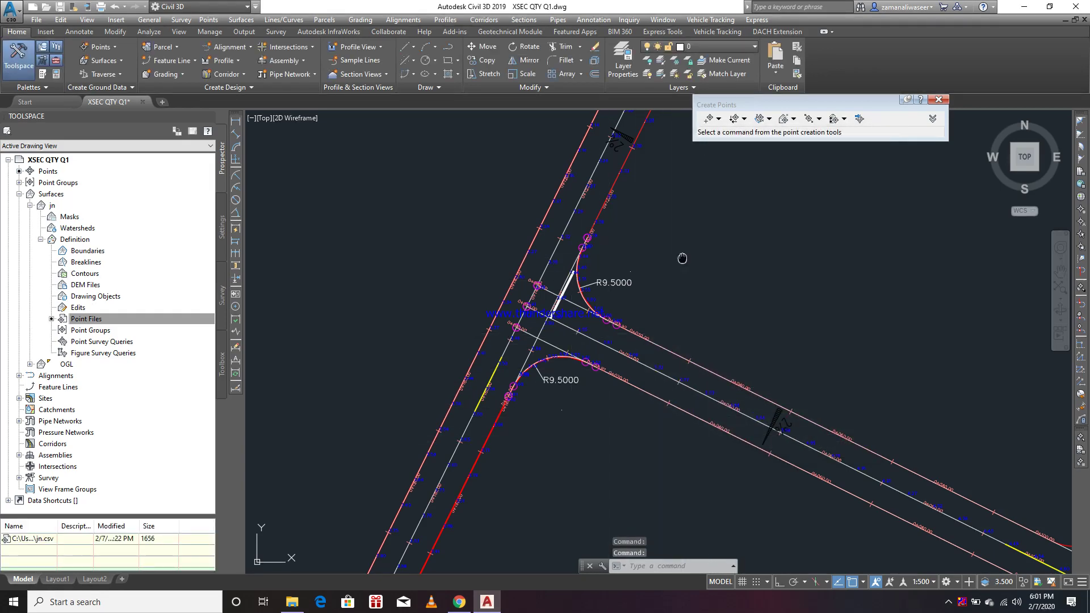
{"action": "middle_click", "coordinate": [682, 257]}
{"action": "middle_click", "coordinate": [682, 258]}
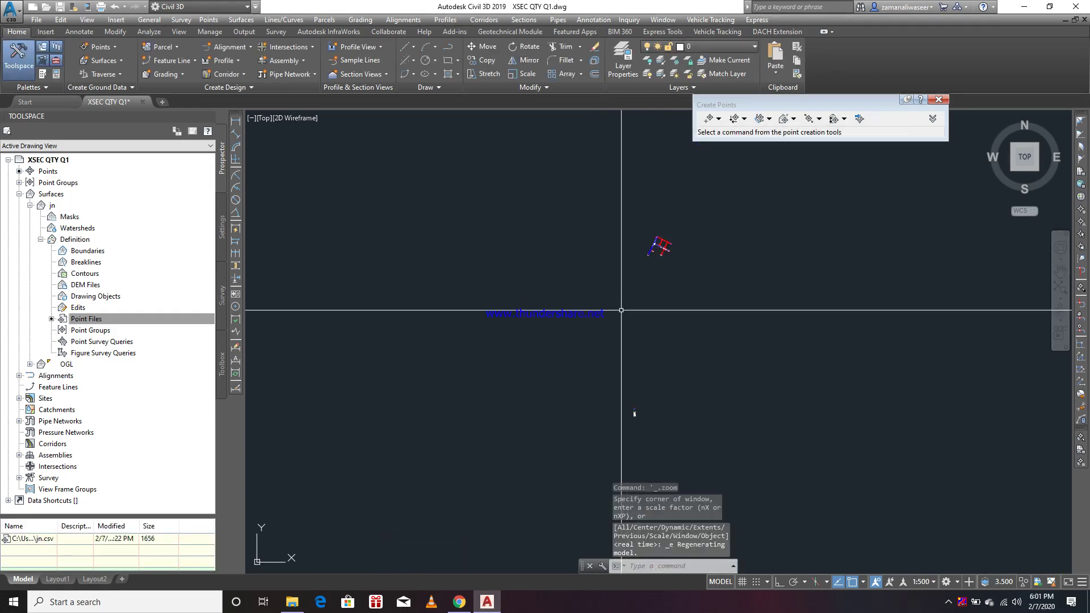
{"action": "scroll", "coordinate": [656, 231], "scroll_direction": "up", "scroll_amount": 5}
{"action": "scroll", "coordinate": [623, 284], "scroll_direction": "up", "scroll_amount": 6}
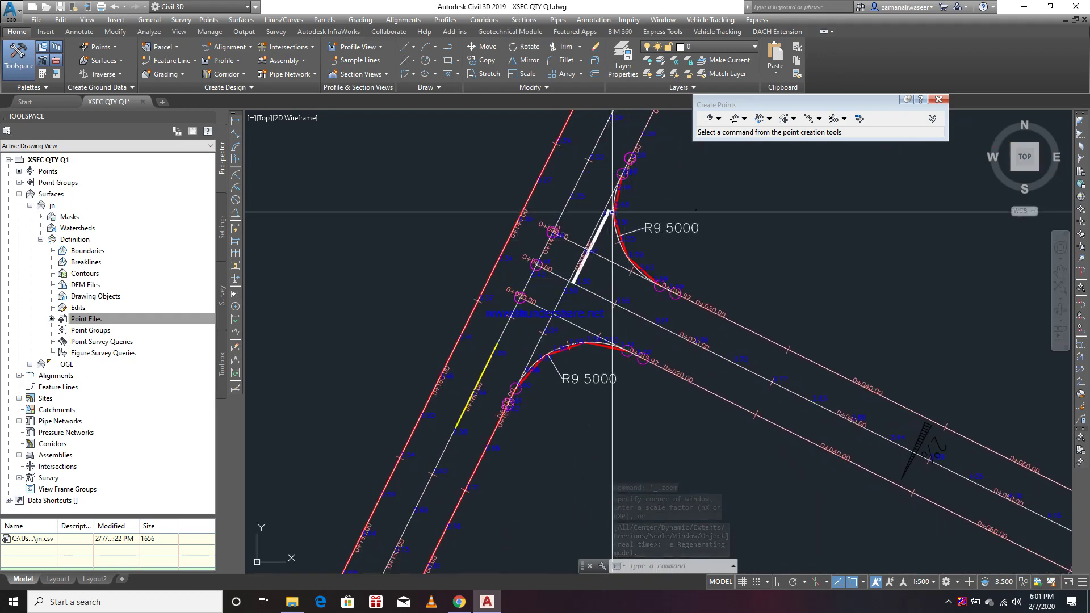
{"action": "left_click", "coordinate": [41, 239]}
{"action": "left_click", "coordinate": [30, 205]}
{"action": "right_click", "coordinate": [67, 206]}
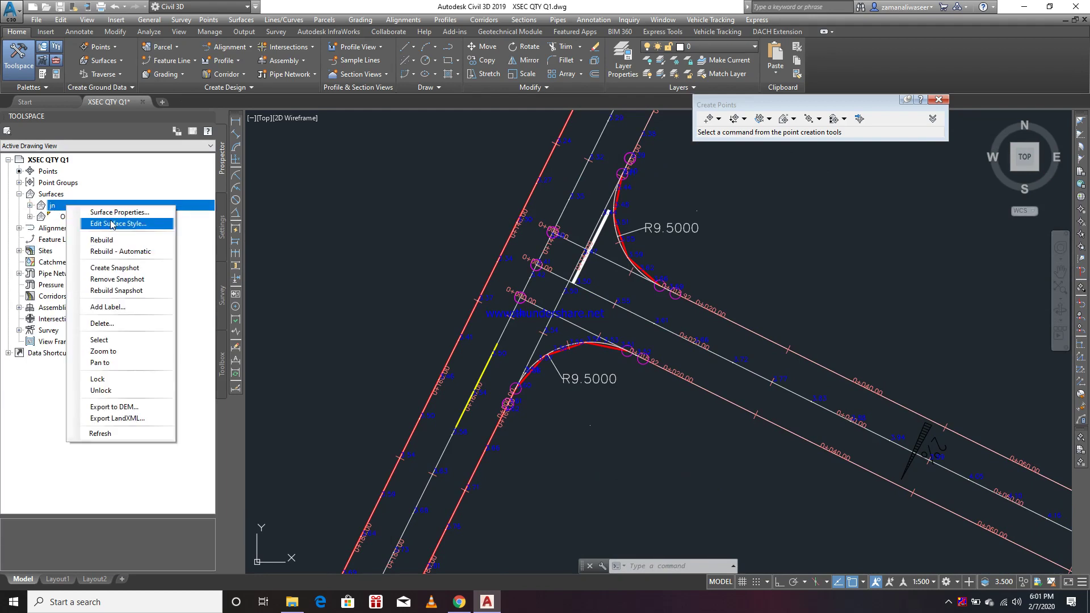
{"action": "left_click", "coordinate": [113, 212]}
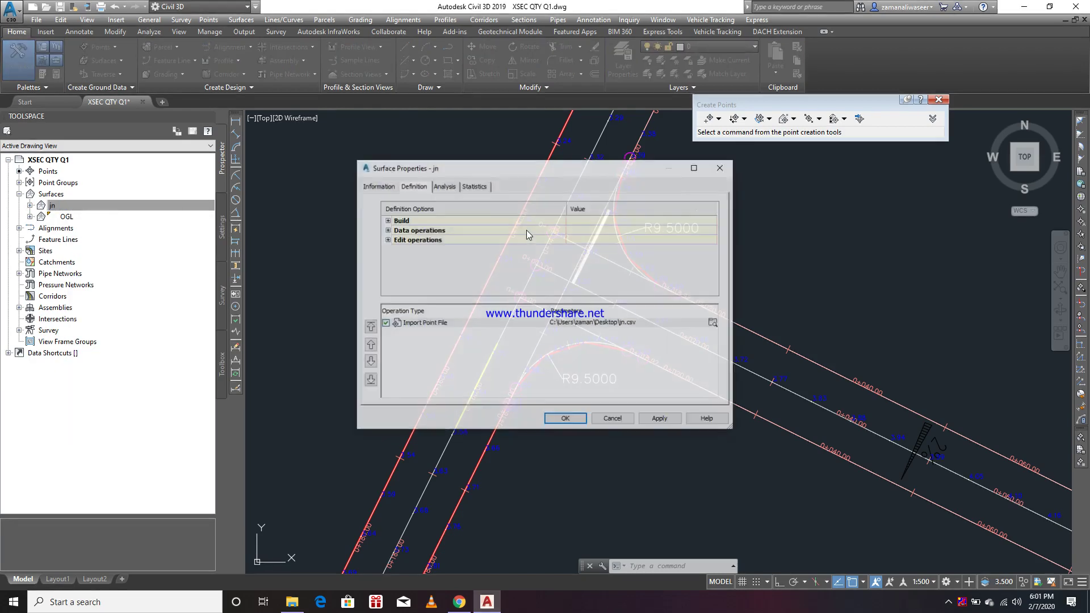
{"action": "left_click", "coordinate": [444, 186]}
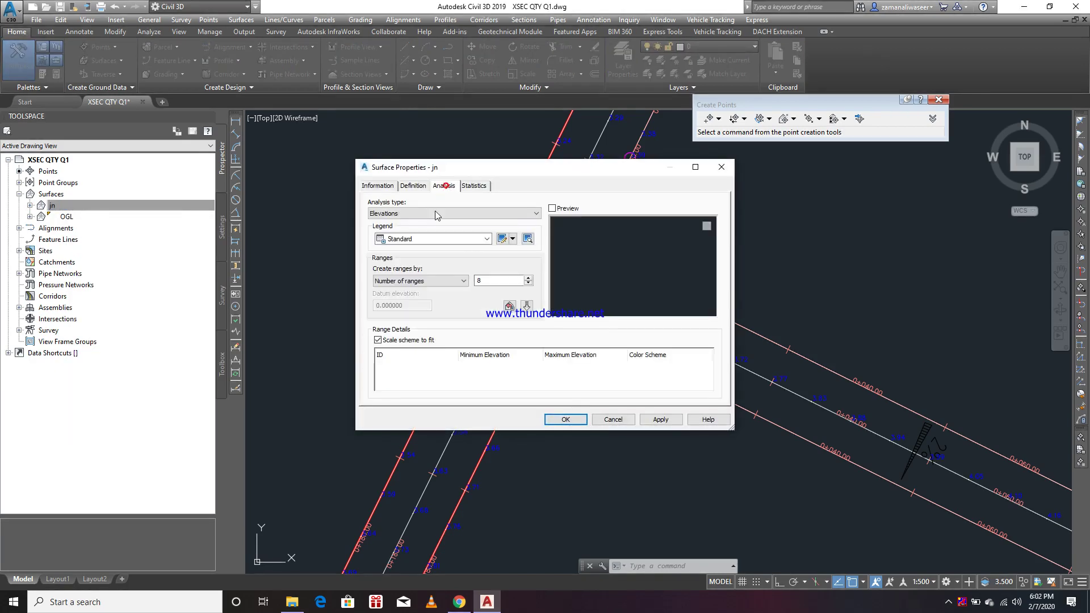
{"action": "left_click", "coordinate": [610, 418]}
Turn on Slope Arrows in the plan display of surface jn's Standard style and apply the change.
{"action": "right_click", "coordinate": [85, 205]}
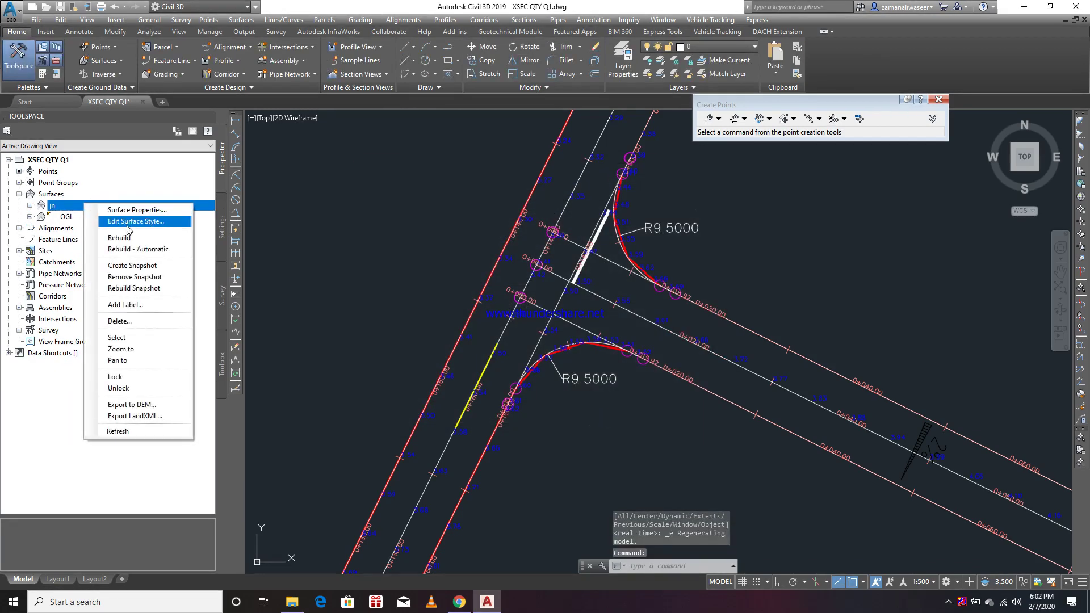
{"action": "left_click", "coordinate": [133, 222]}
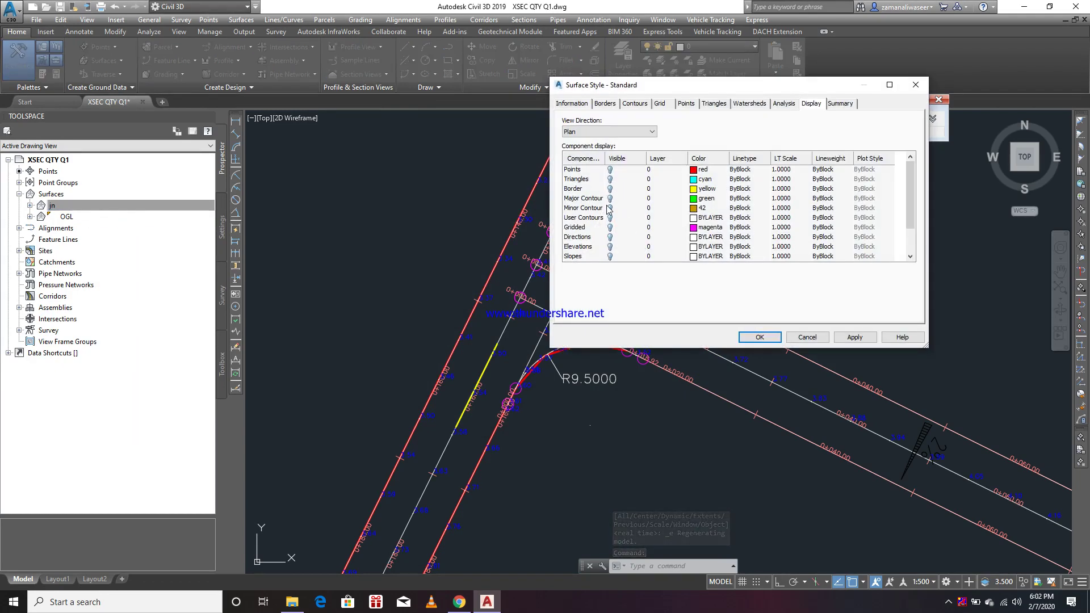
{"action": "scroll", "coordinate": [629, 244], "scroll_direction": "down", "scroll_amount": 1}
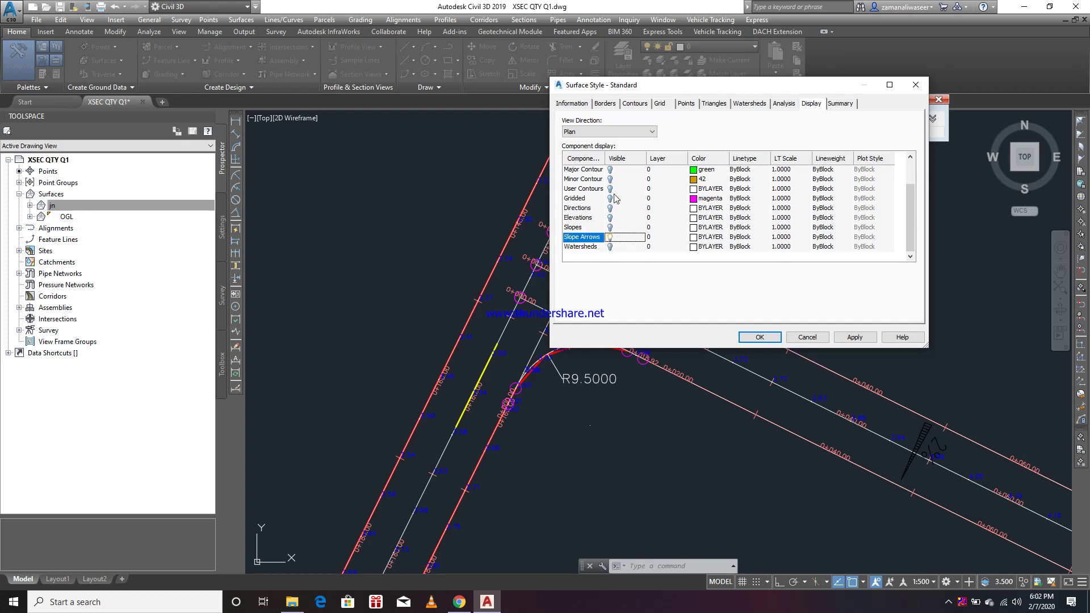
{"action": "scroll", "coordinate": [627, 236], "scroll_direction": "up", "scroll_amount": 1}
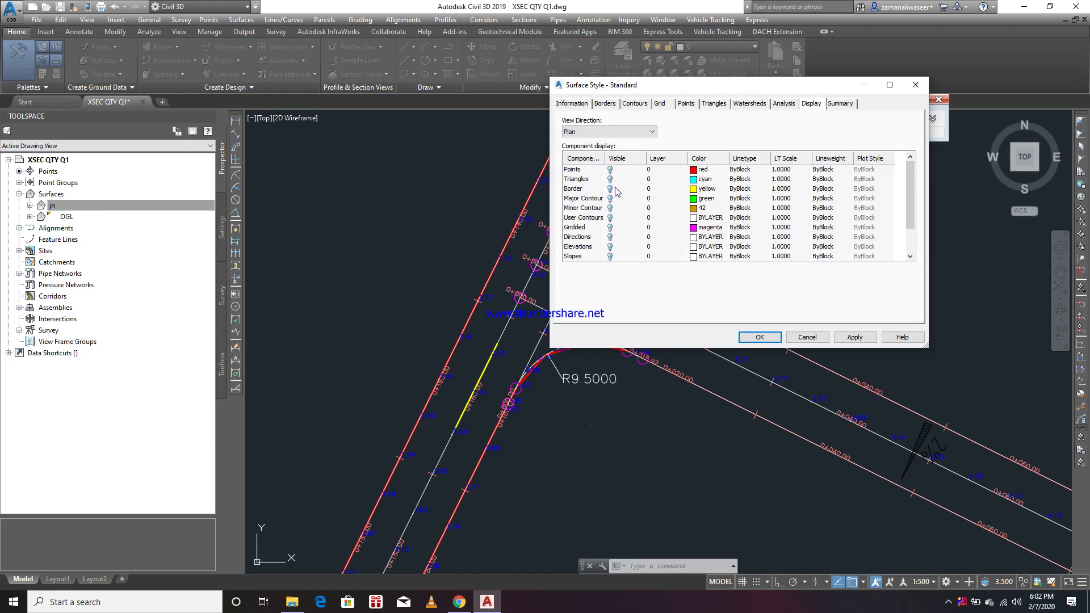
{"action": "left_click", "coordinate": [854, 337]}
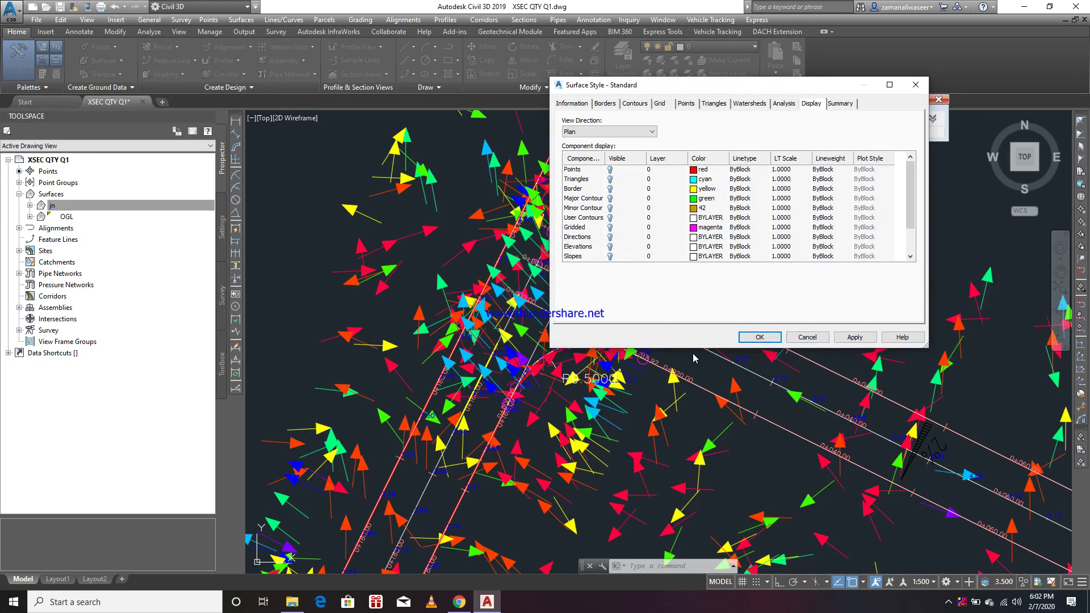
{"action": "left_click", "coordinate": [759, 338]}
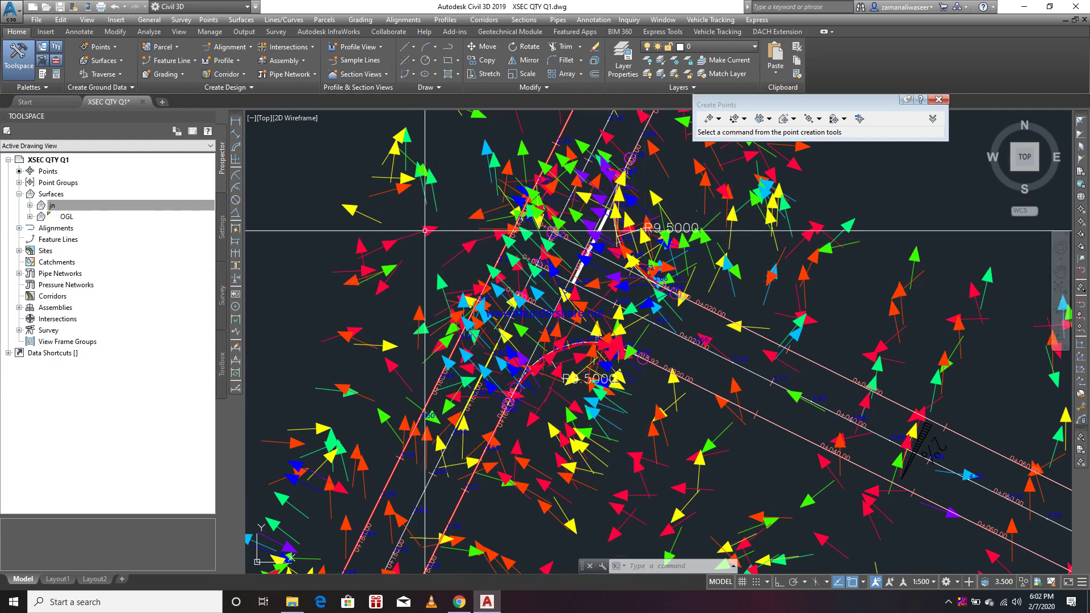
Delete the OGL surface from the drawing, keeping only surface jn's slope arrows at the T-junction.
{"action": "left_click", "coordinate": [419, 320]}
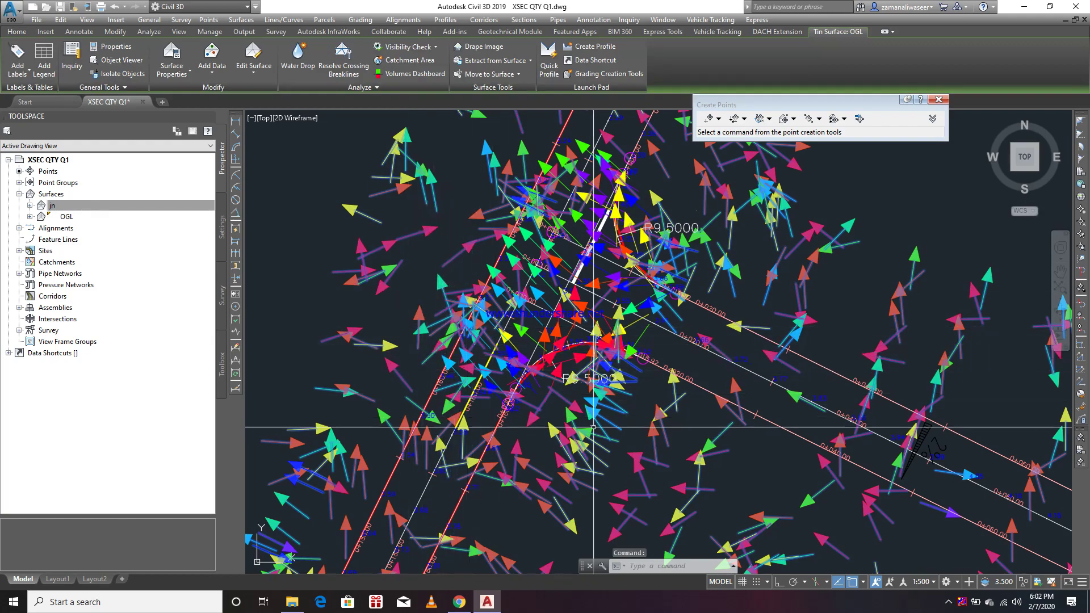
{"action": "scroll", "coordinate": [628, 316], "scroll_direction": "up", "scroll_amount": 4}
{"action": "scroll", "coordinate": [629, 313], "scroll_direction": "down", "scroll_amount": 5}
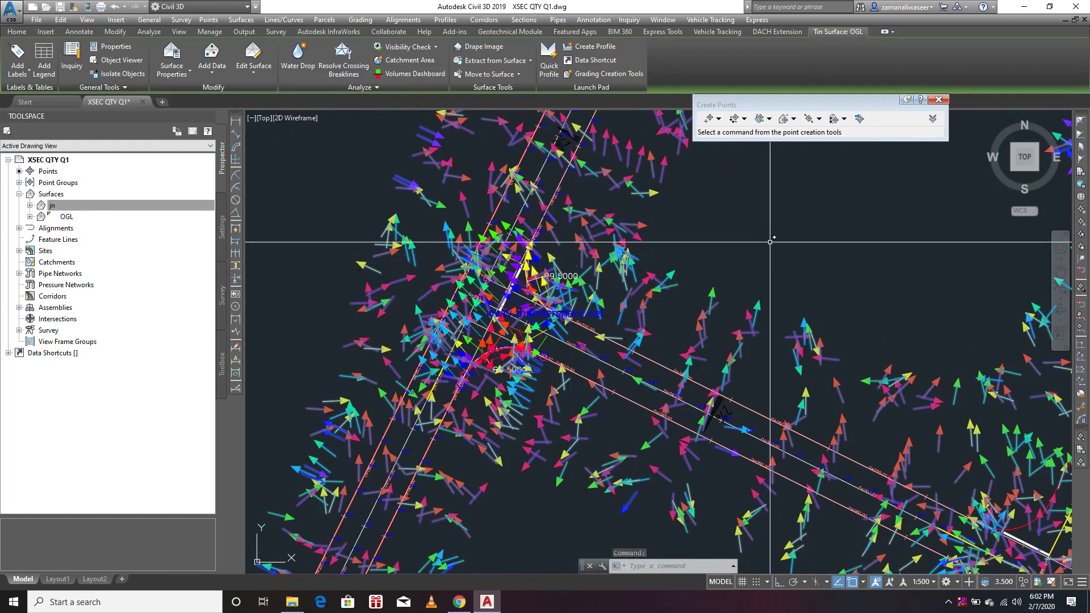
{"action": "key", "text": "Delete"}
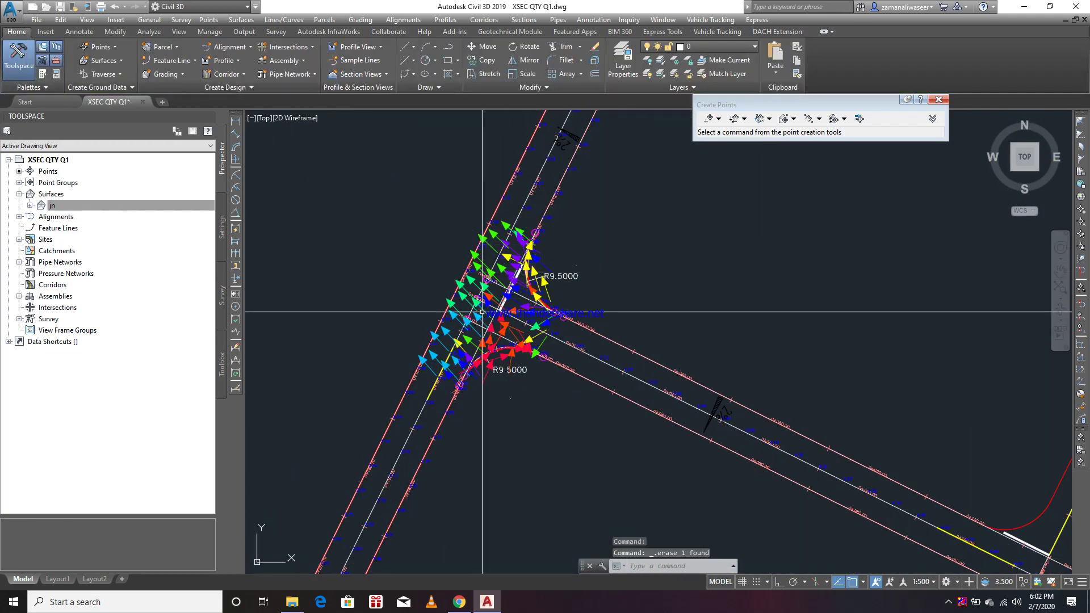
{"action": "scroll", "coordinate": [514, 295], "scroll_direction": "up", "scroll_amount": 3}
{"action": "scroll", "coordinate": [567, 327], "scroll_direction": "up", "scroll_amount": 2}
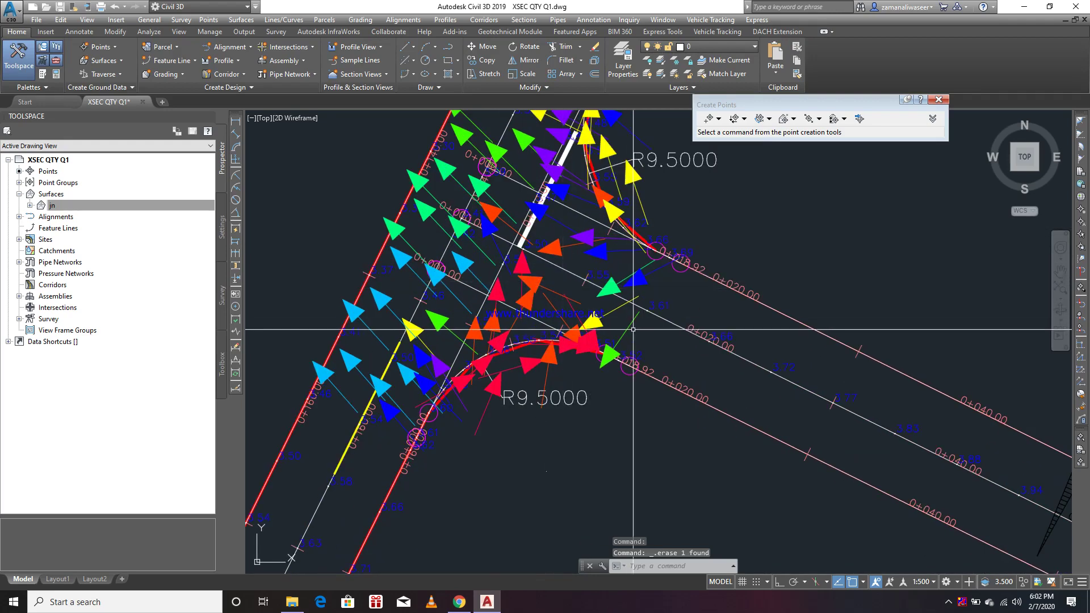
{"action": "left_click", "coordinate": [538, 283]}
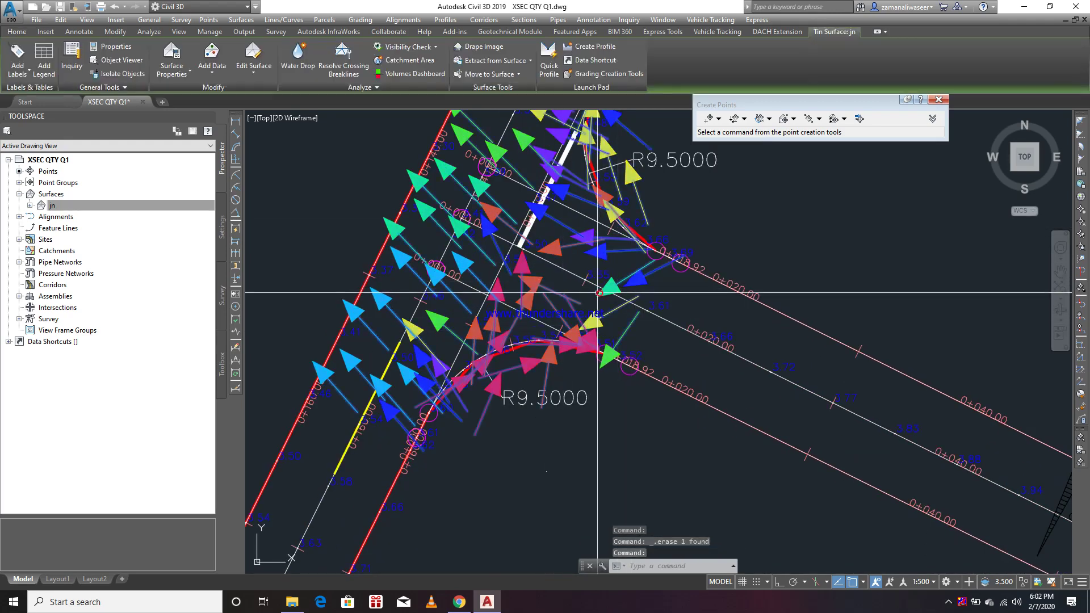
{"action": "right_click", "coordinate": [534, 281]}
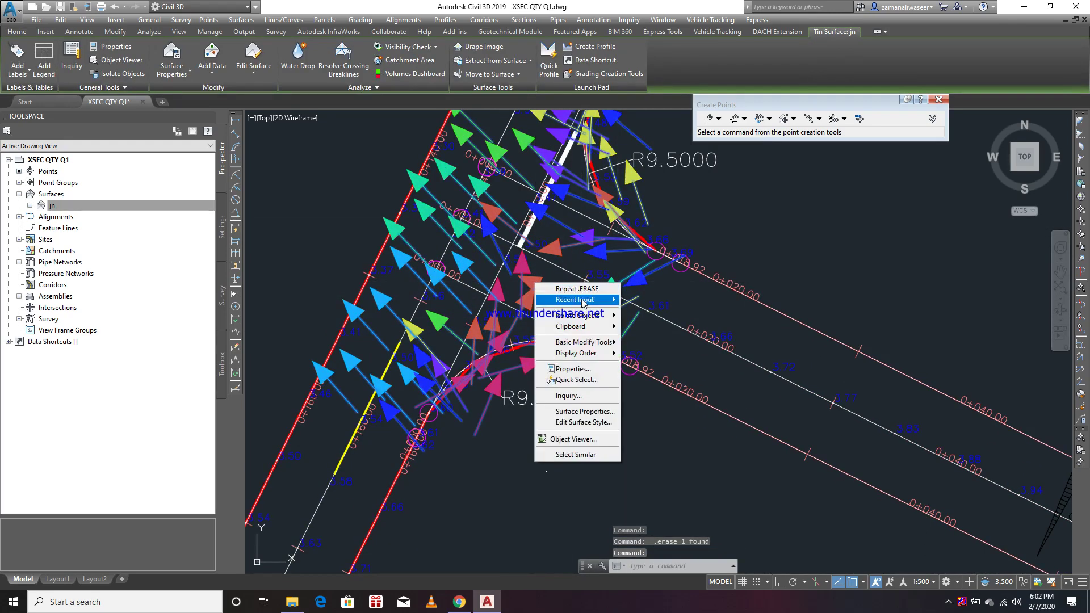
{"action": "left_click", "coordinate": [583, 412]}
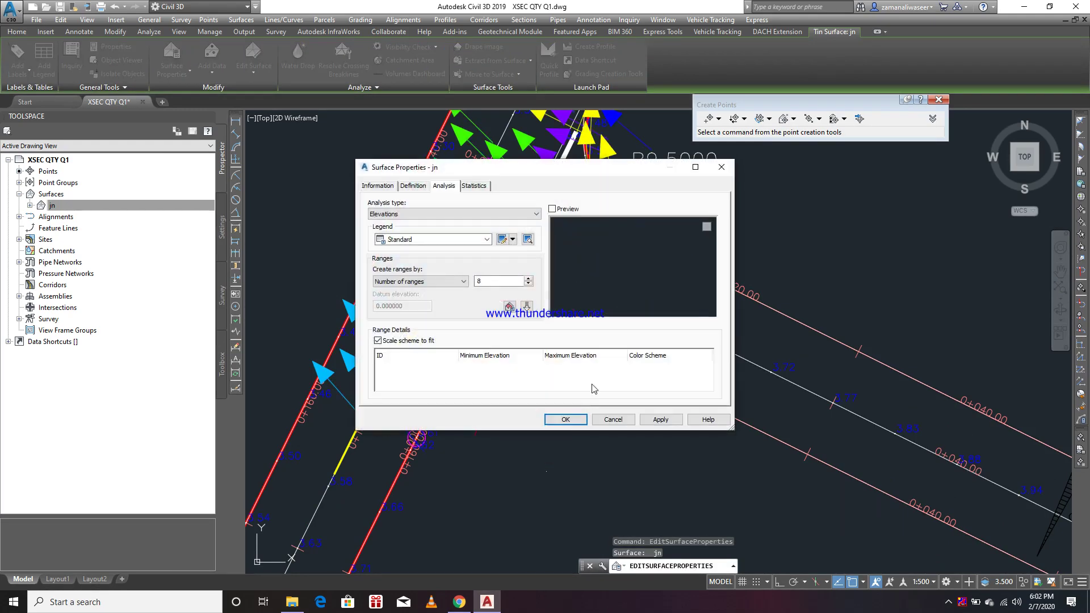
{"action": "left_click", "coordinate": [614, 420]}
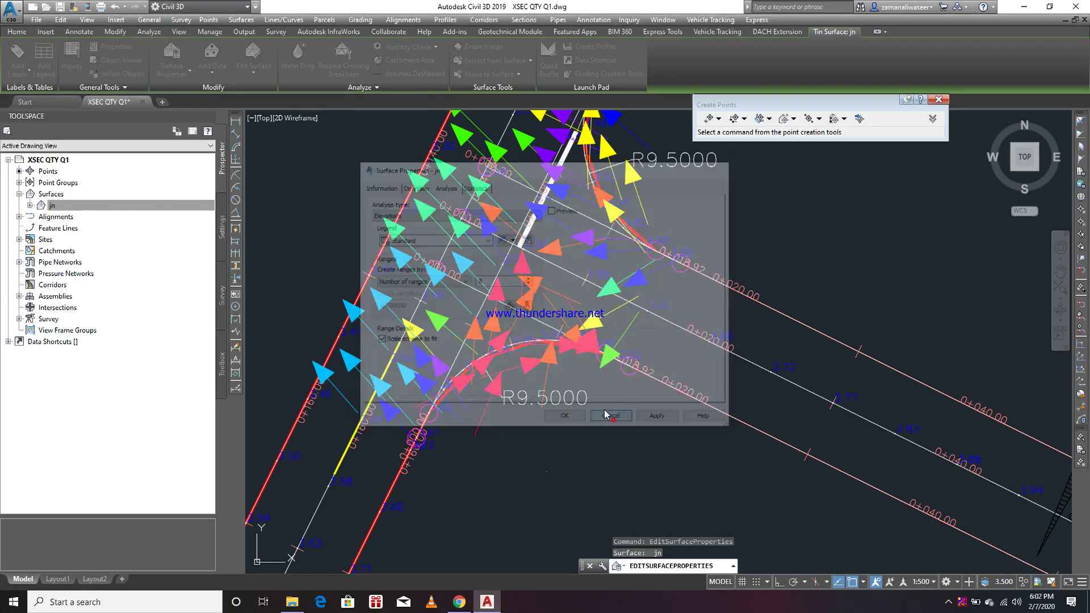
Set the slope arrows in surface jn's Standard style to 1 range and an arrow length of 1 m, and apply the style.
{"action": "left_click", "coordinate": [548, 301]}
{"action": "right_click", "coordinate": [549, 301]}
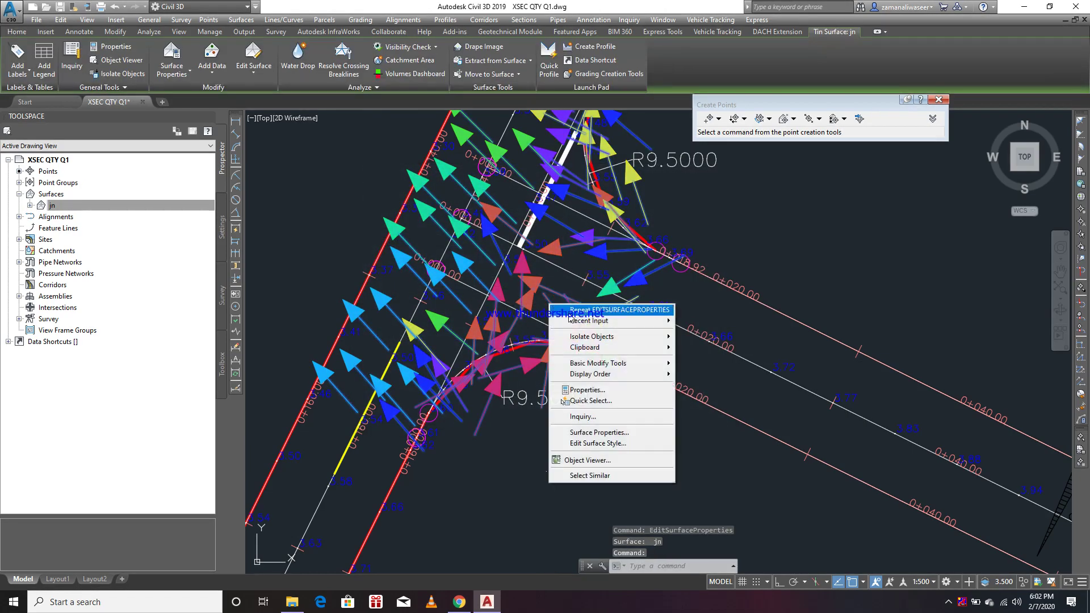
{"action": "left_click", "coordinate": [571, 308]}
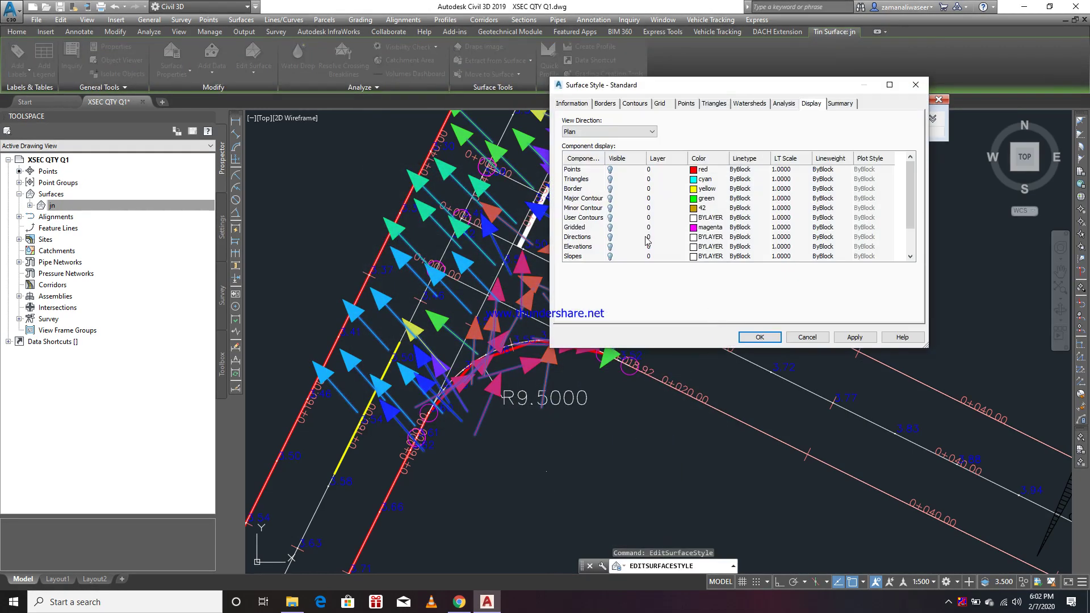
{"action": "left_click", "coordinate": [629, 108]}
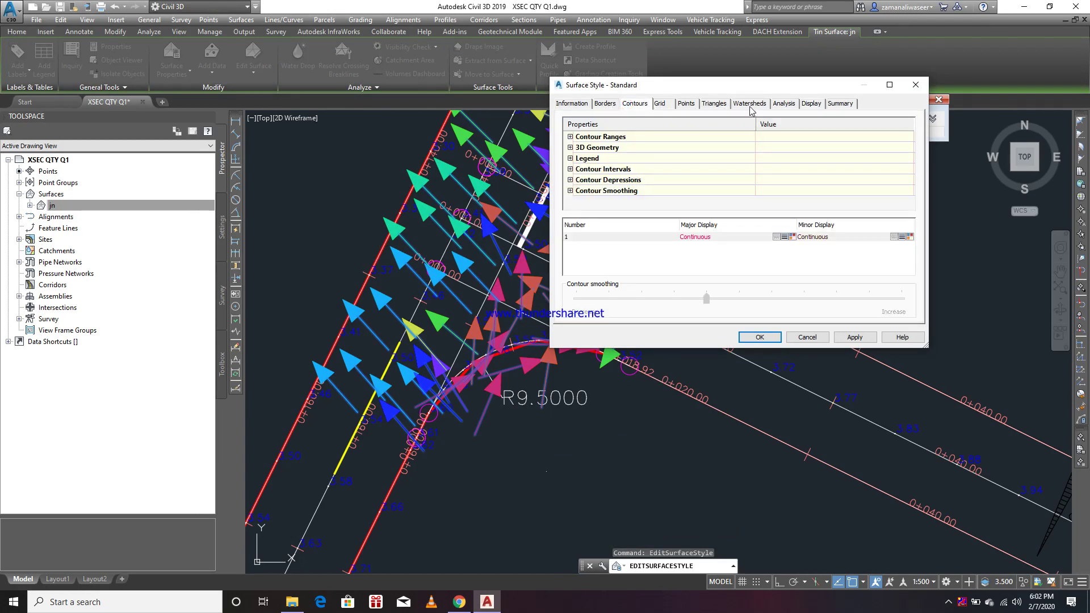
{"action": "left_click", "coordinate": [783, 105]}
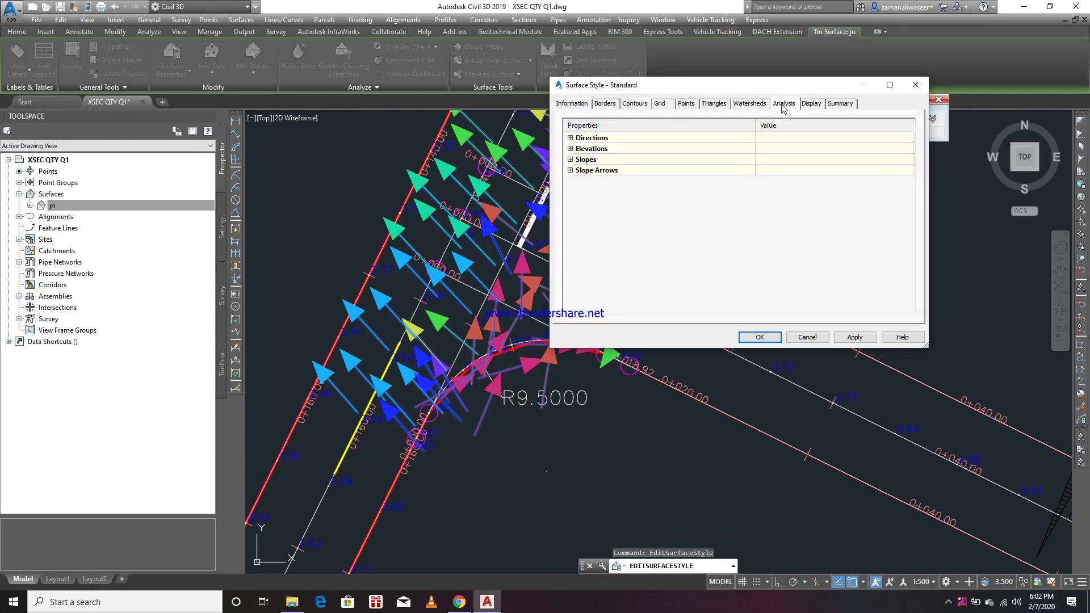
{"action": "left_click", "coordinate": [570, 171]}
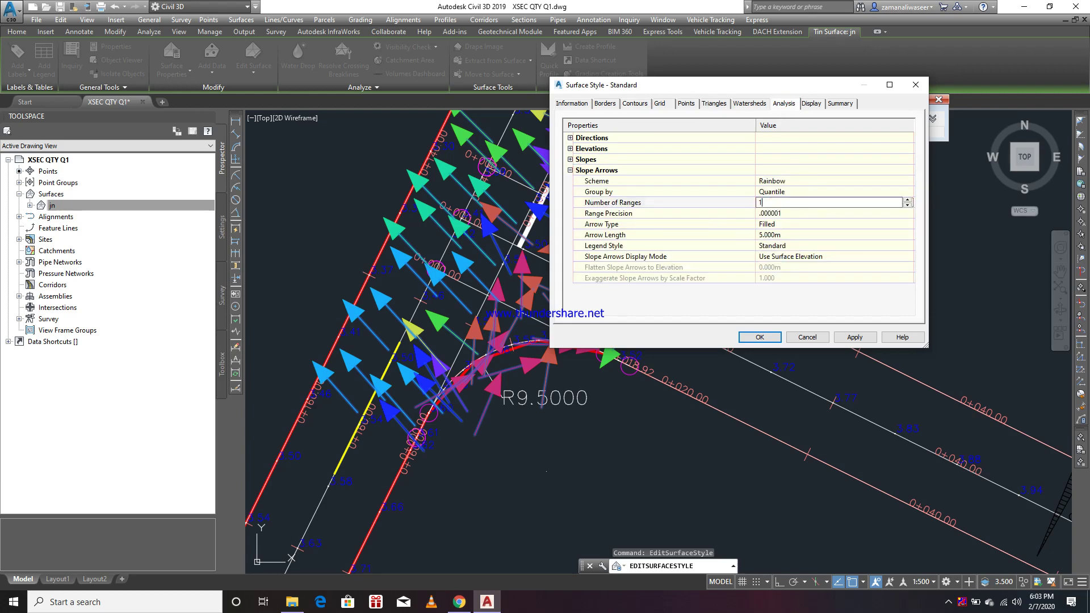
{"action": "left_click", "coordinate": [777, 235]}
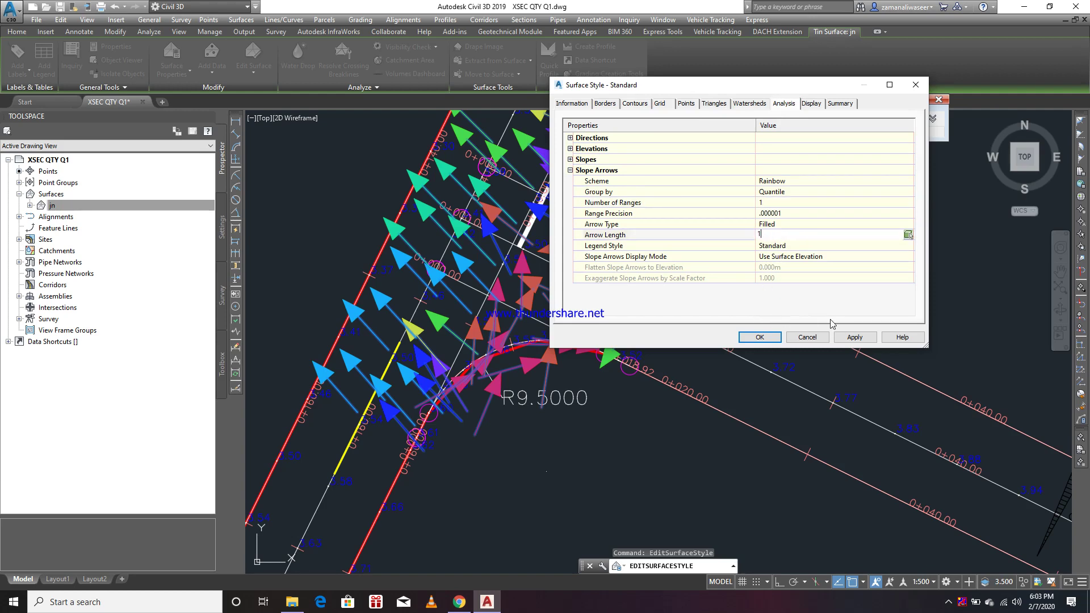
{"action": "left_click", "coordinate": [852, 337]}
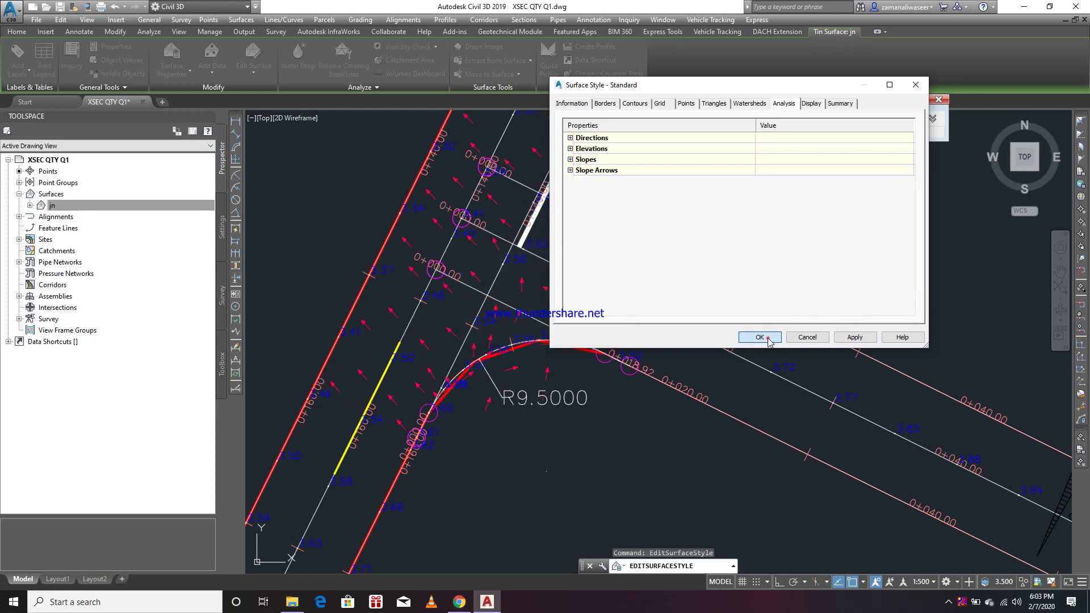
{"action": "left_click", "coordinate": [760, 337]}
{"action": "scroll", "coordinate": [579, 338], "scroll_direction": "up", "scroll_amount": 5}
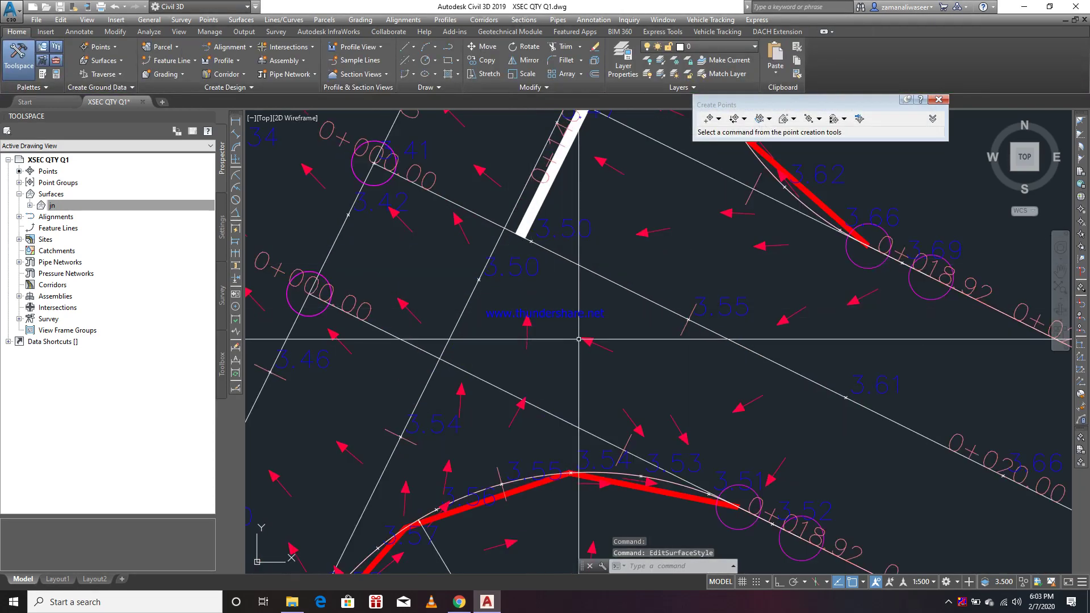
{"action": "left_click", "coordinate": [580, 339]}
{"action": "scroll", "coordinate": [578, 323], "scroll_direction": "down", "scroll_amount": 5}
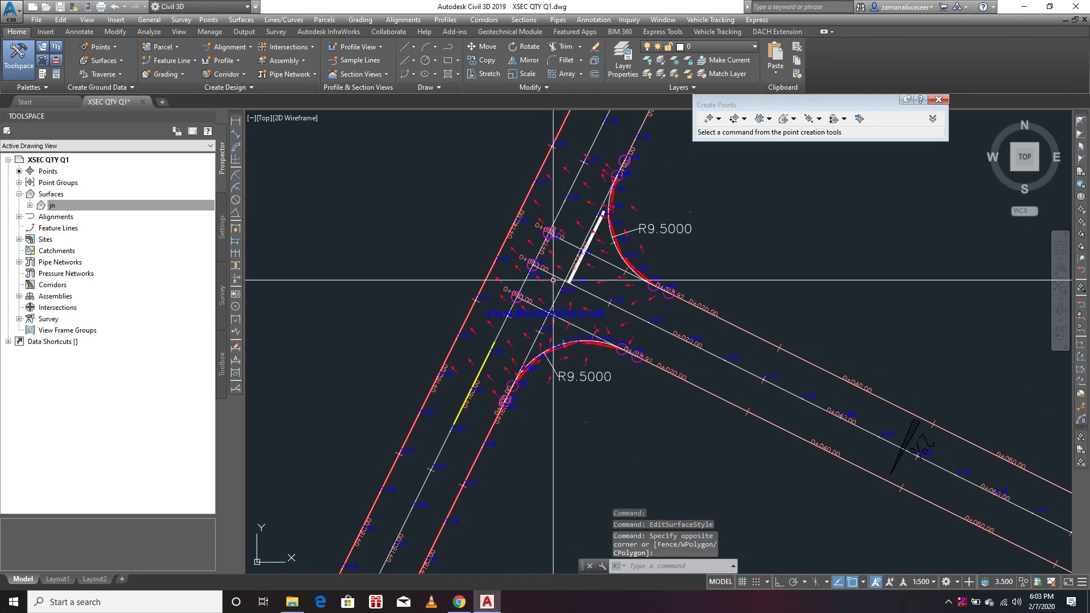
{"action": "scroll", "coordinate": [577, 321], "scroll_direction": "up", "scroll_amount": 3}
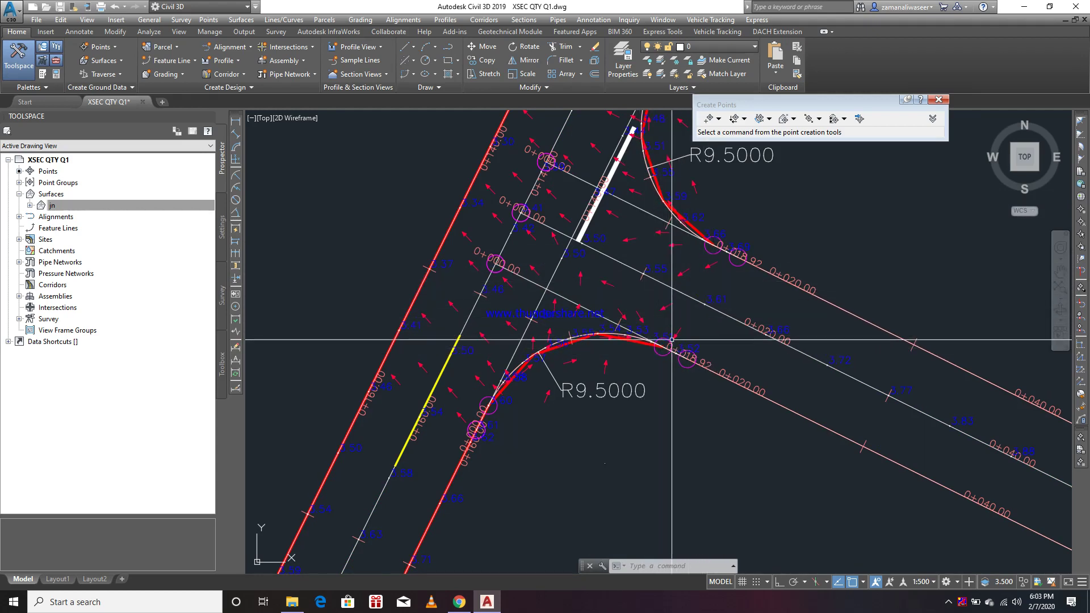
{"action": "scroll", "coordinate": [548, 369], "scroll_direction": "down", "scroll_amount": 4}
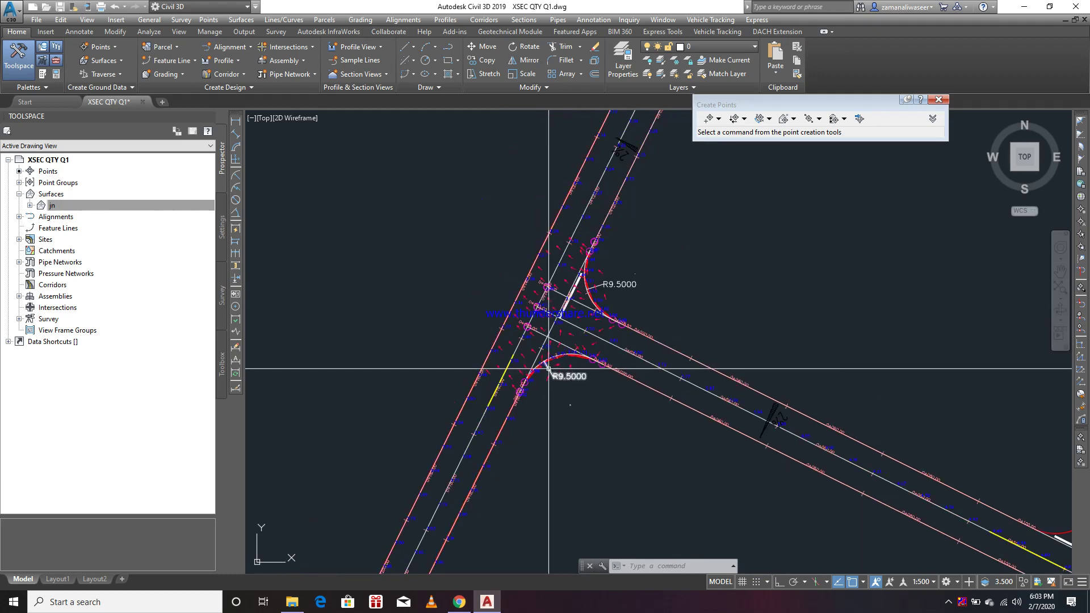
{"action": "left_click", "coordinate": [948, 602]}
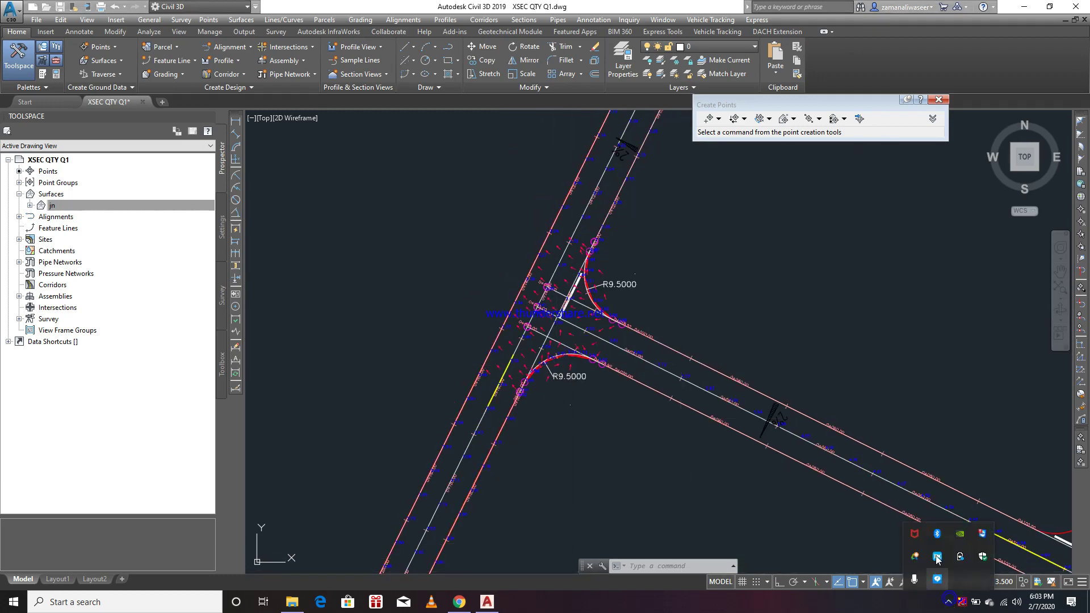
{"action": "left_click", "coordinate": [937, 557]}
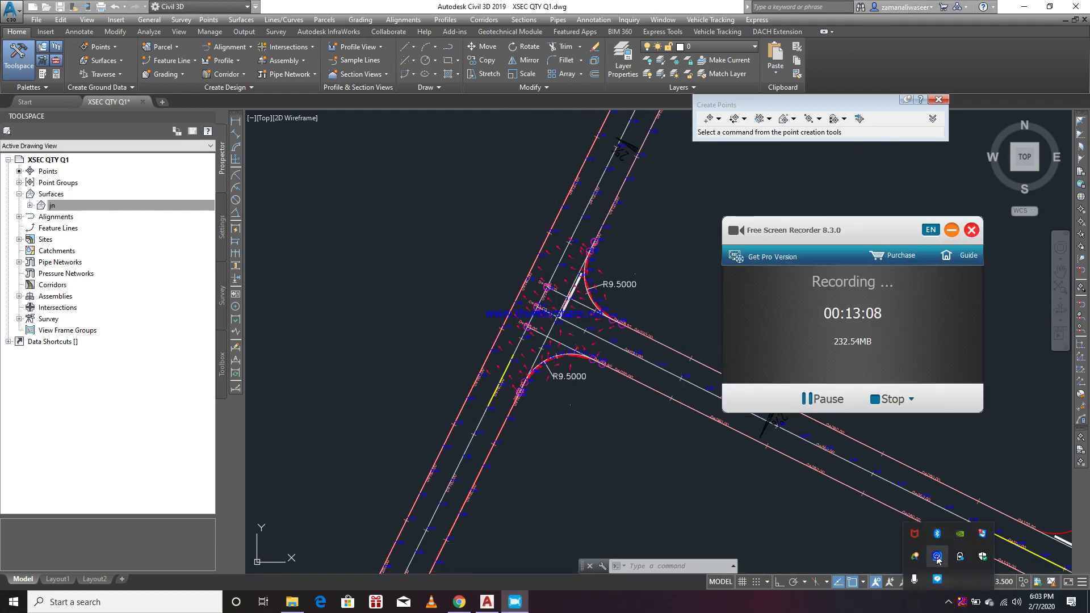